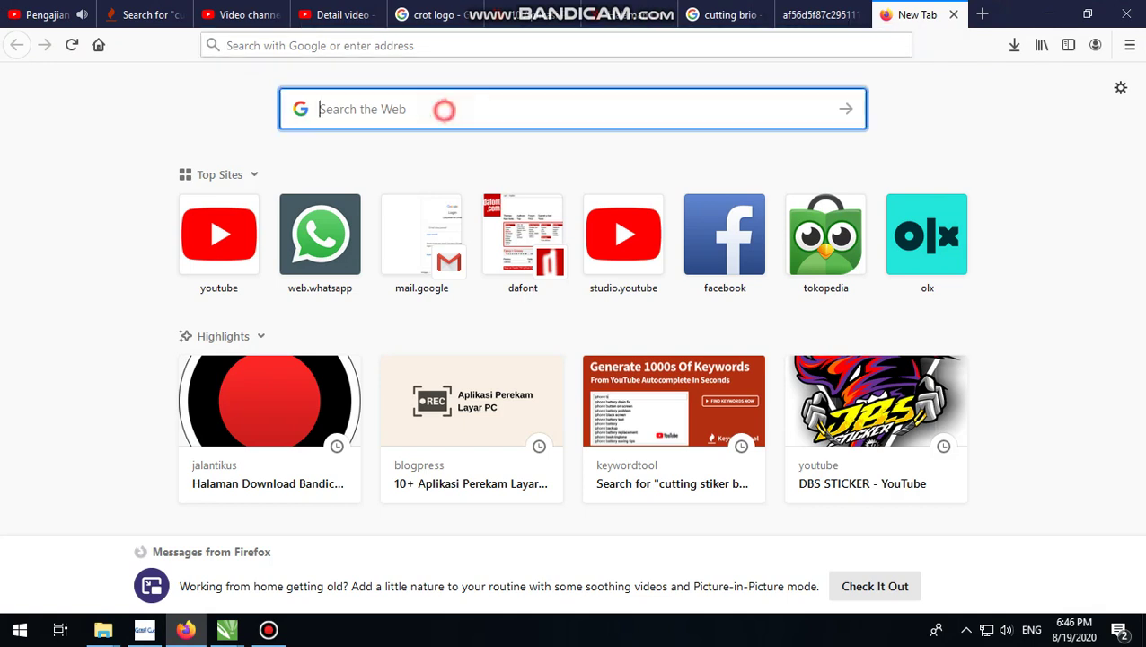
Search Google Images for "nyi roro kidul" and browse the results.
text(NYI)
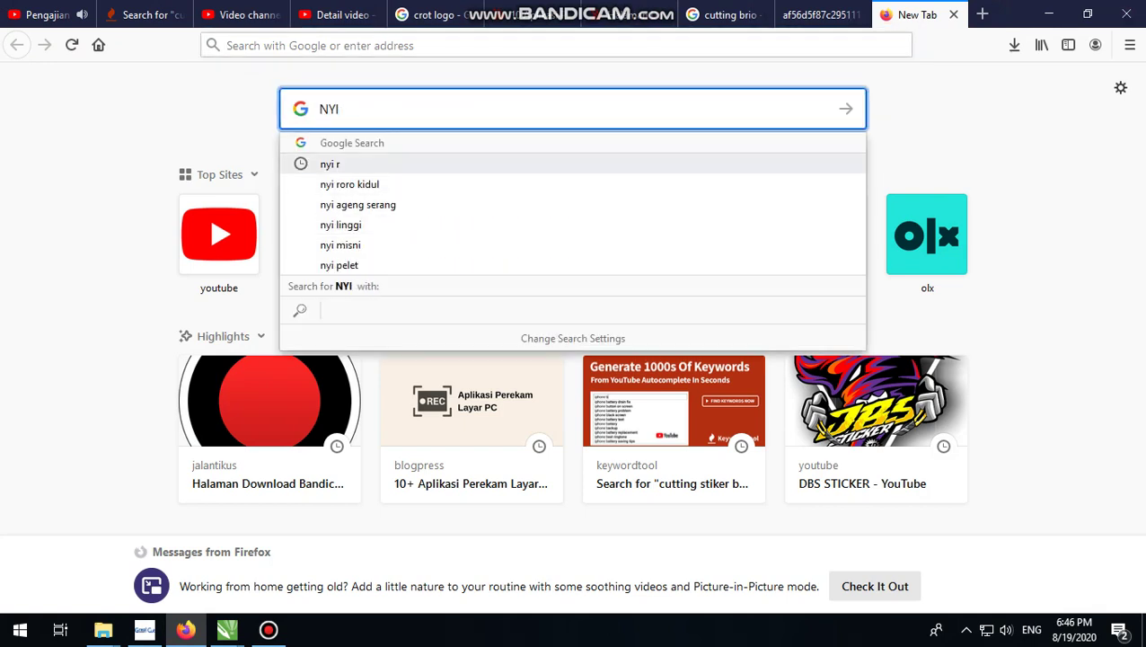
click(417, 183)
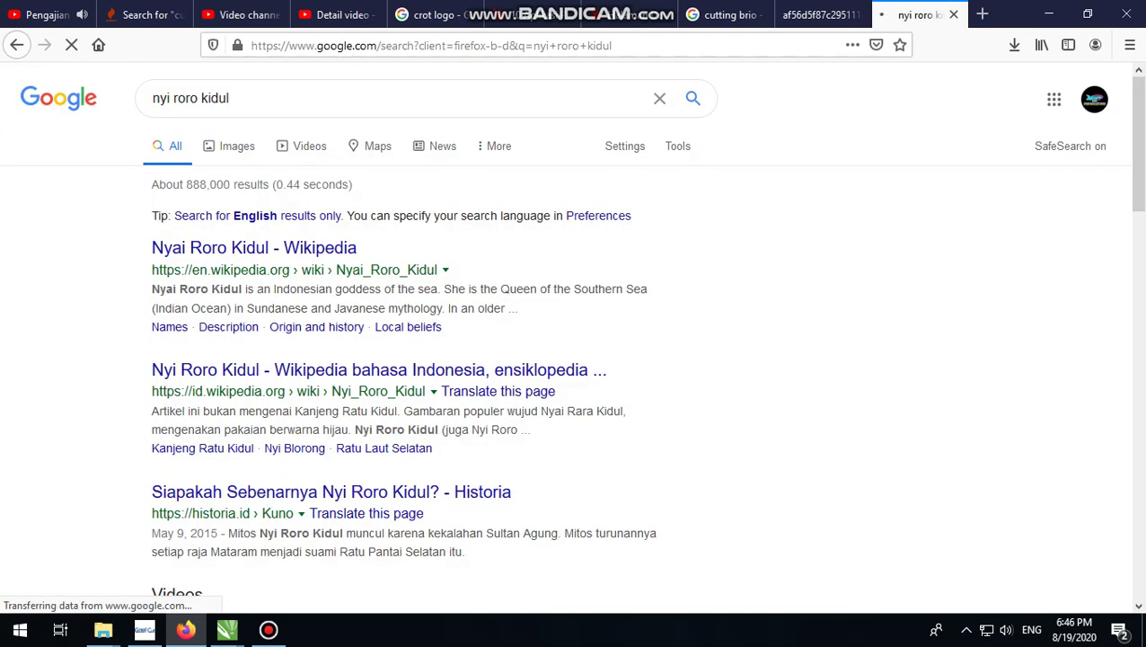
click(248, 147)
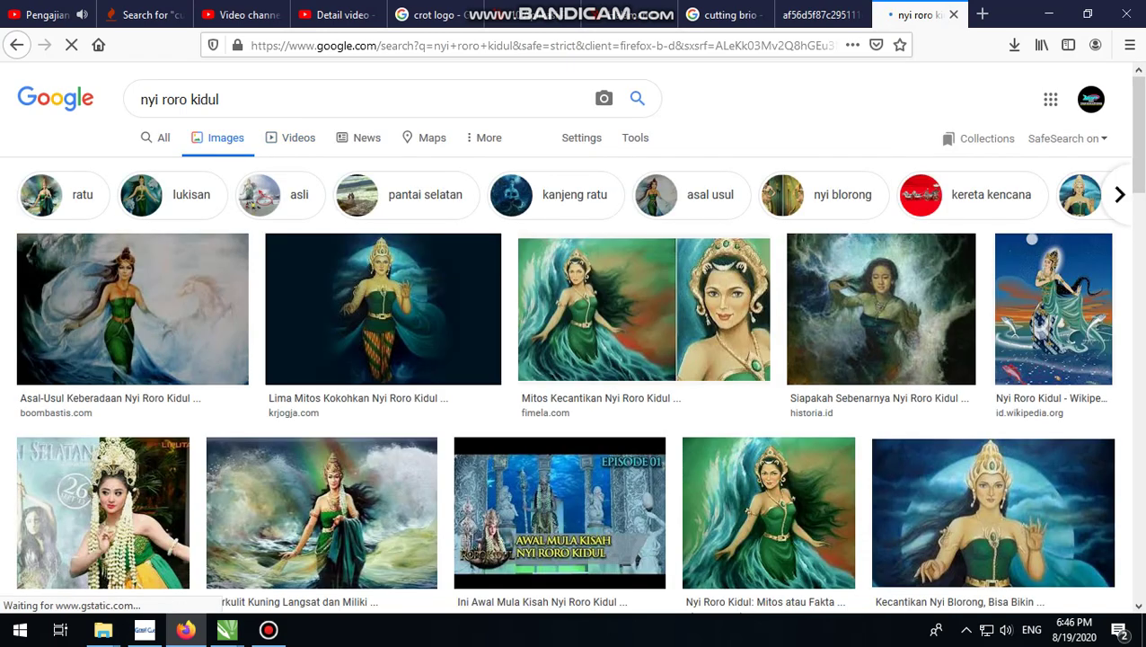
scroll(571, 337, down, 3)
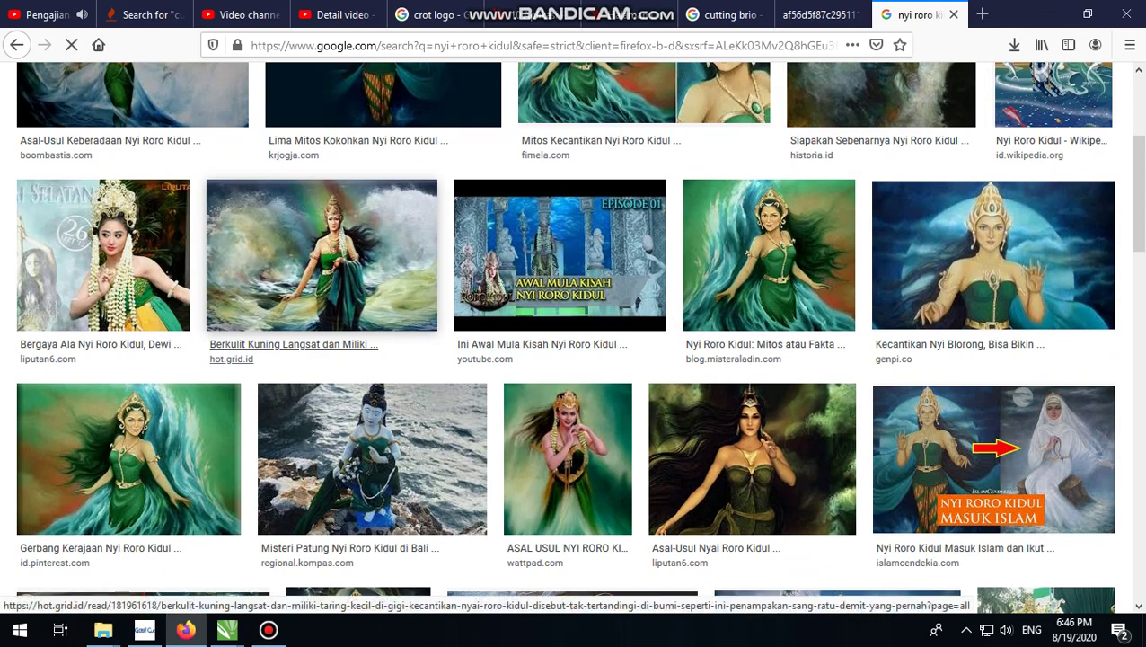
scroll(322, 261, down, 1)
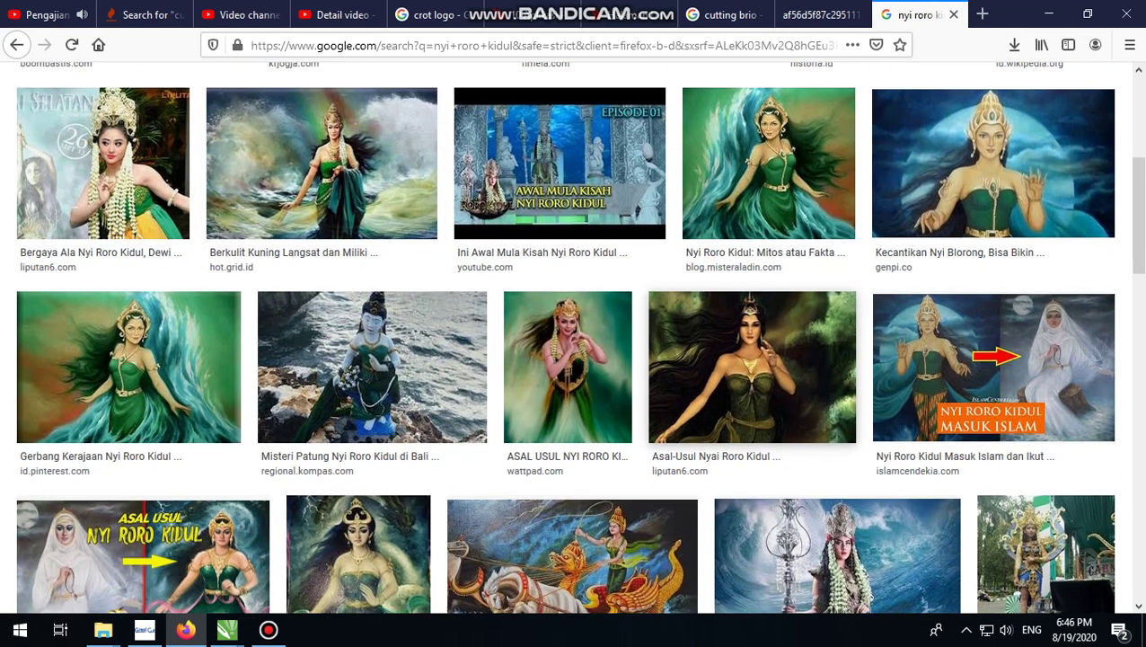
scroll(568, 225, down, 2)
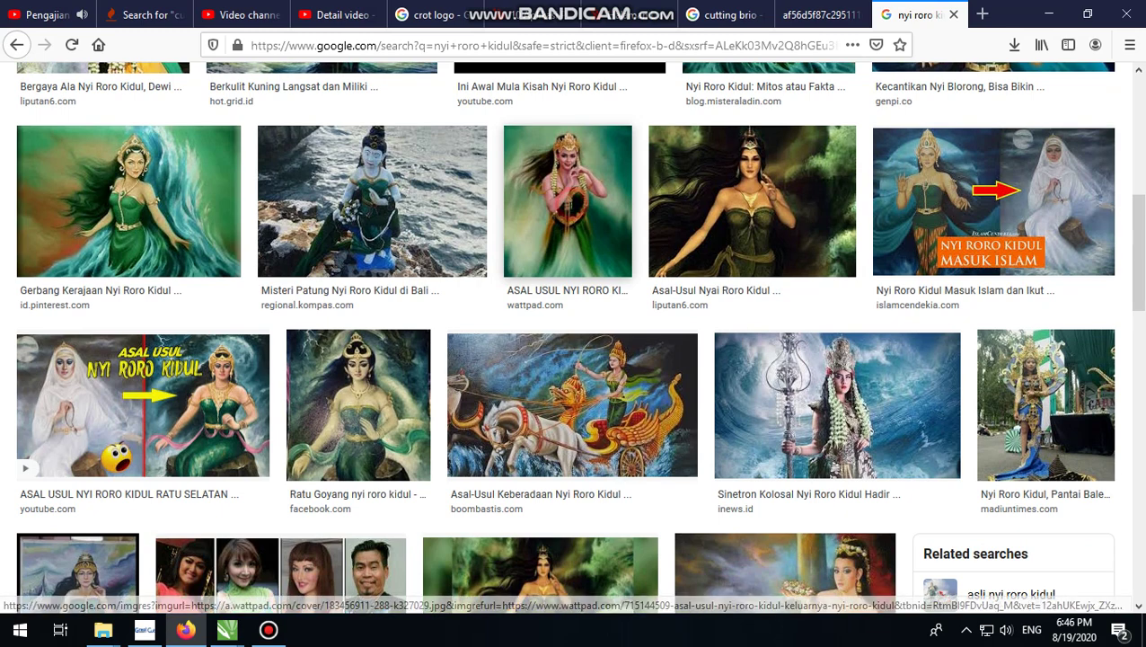
Preview the Wattpad painting and look through the neighbouring image results.
click(567, 203)
scroll(876, 332, down, 3)
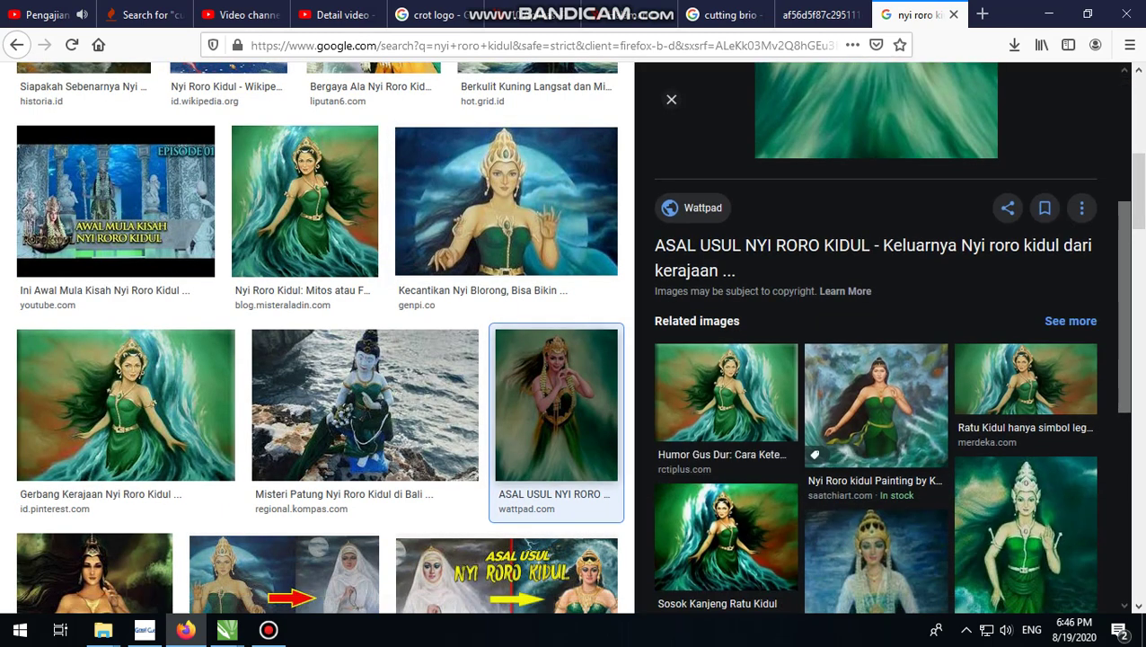
scroll(364, 405, down, 2)
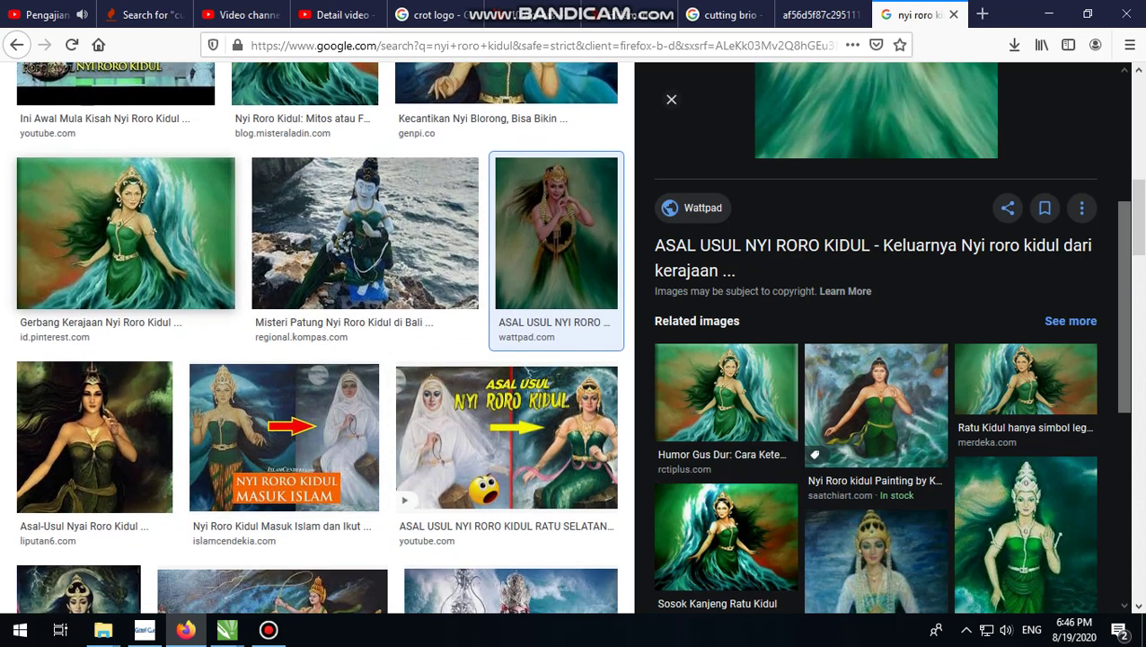
scroll(876, 377, down, 2)
Open the Liputan6 painting of the woman in the dark green dress at full size and copy it.
click(117, 402)
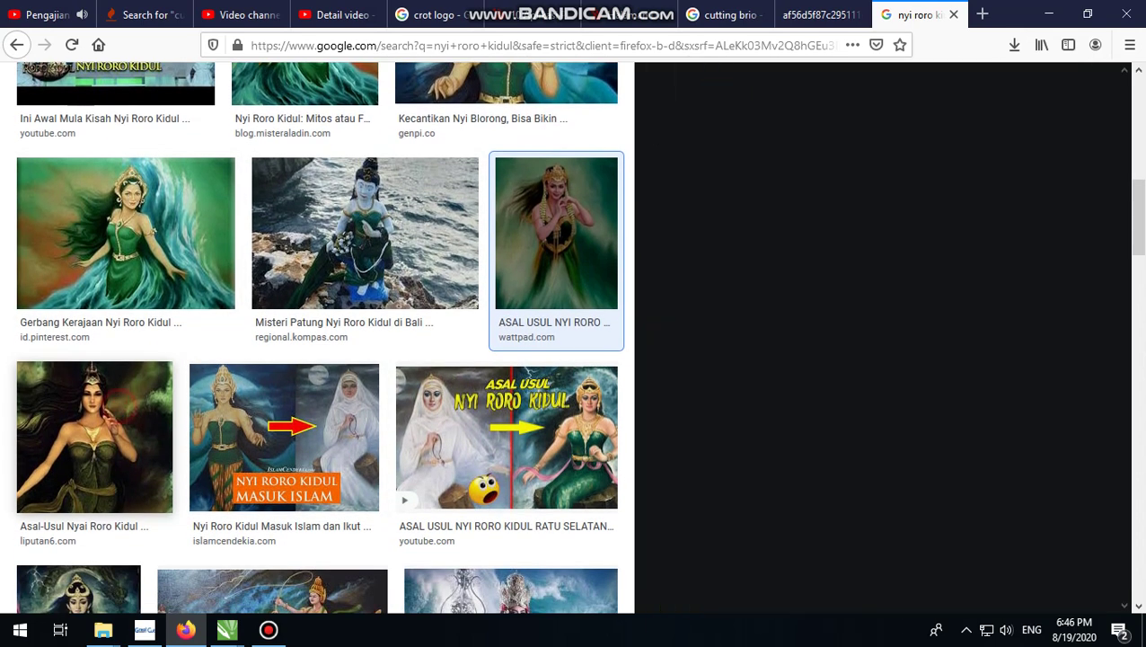
scroll(876, 270, down, 4)
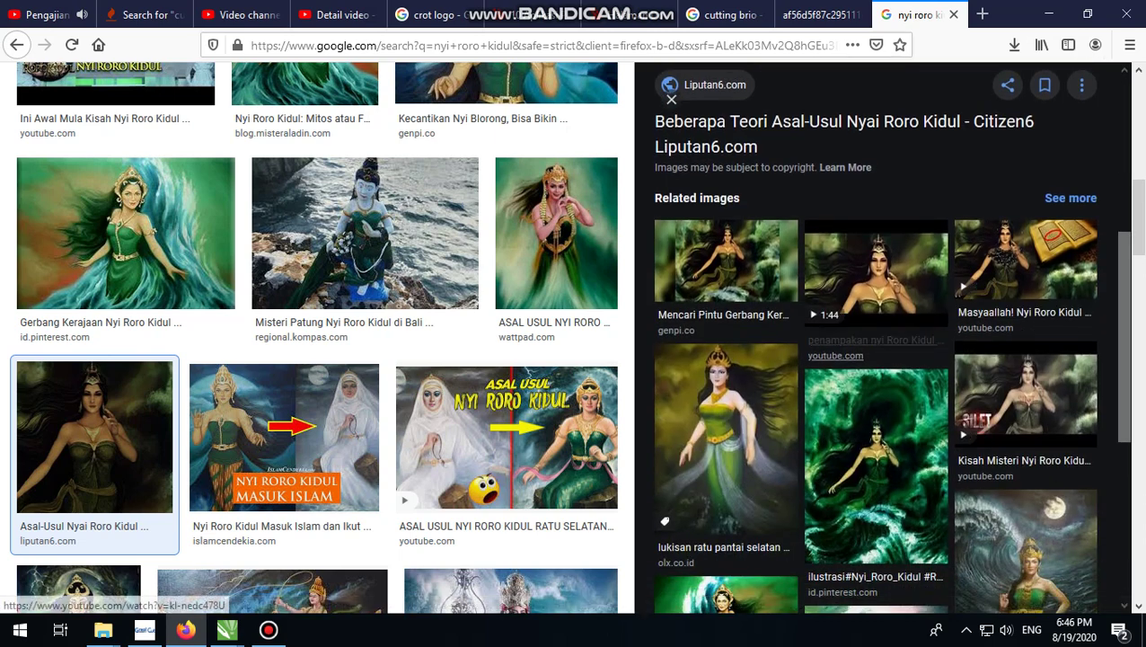
scroll(876, 333, up, 4)
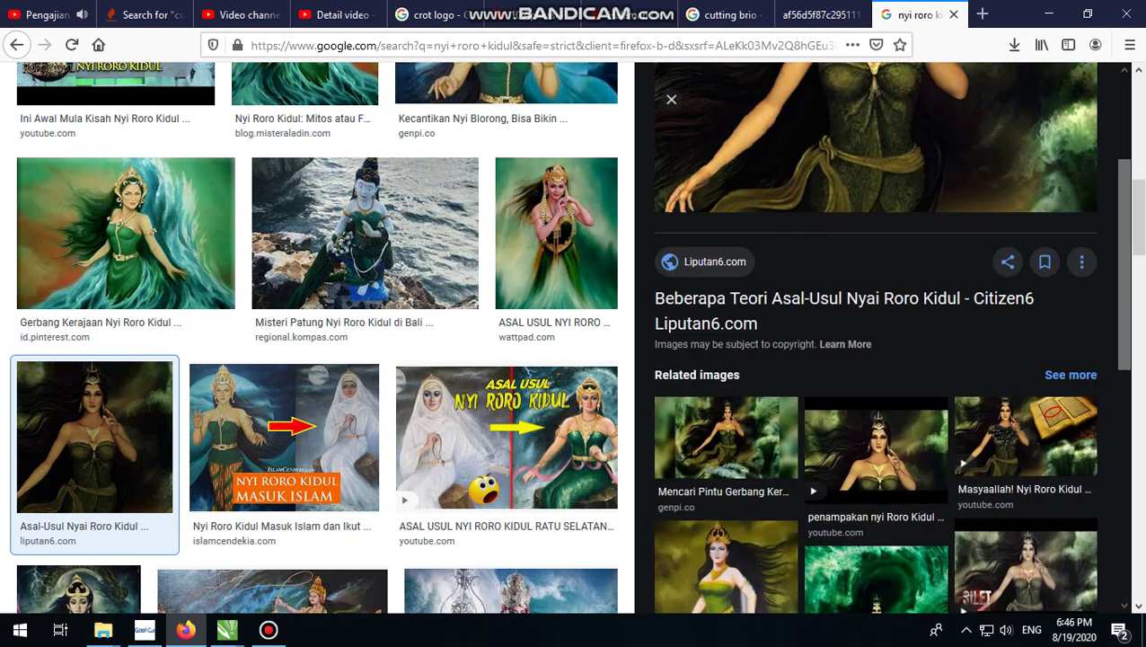
scroll(819, 287, down, 1)
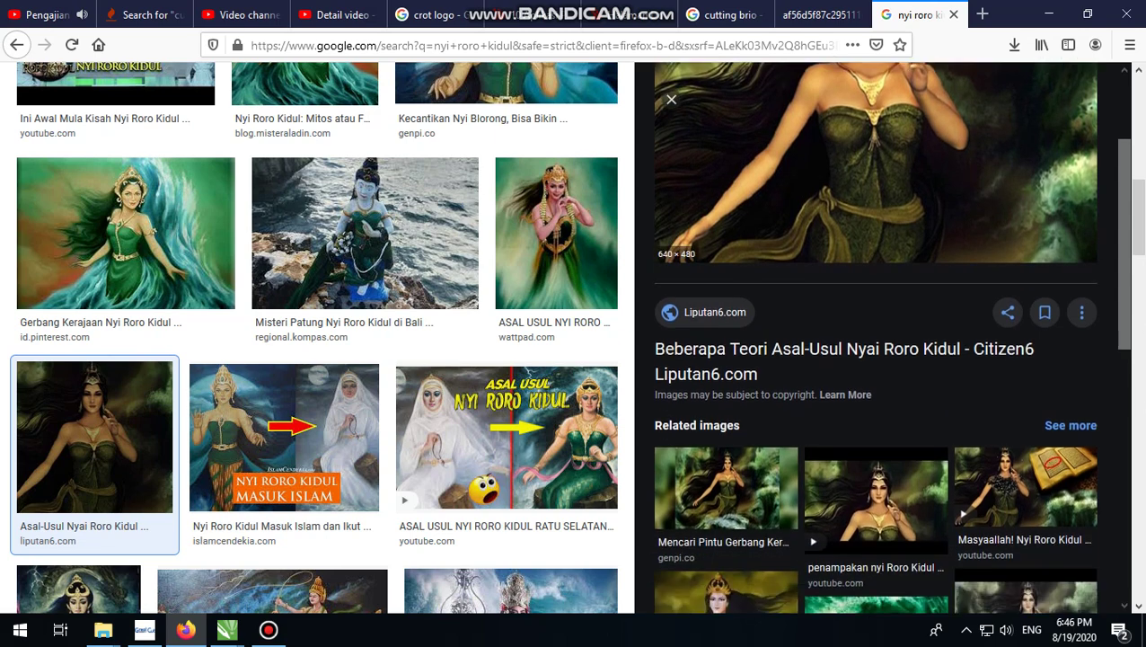
scroll(819, 287, up, 2)
right_click(819, 286)
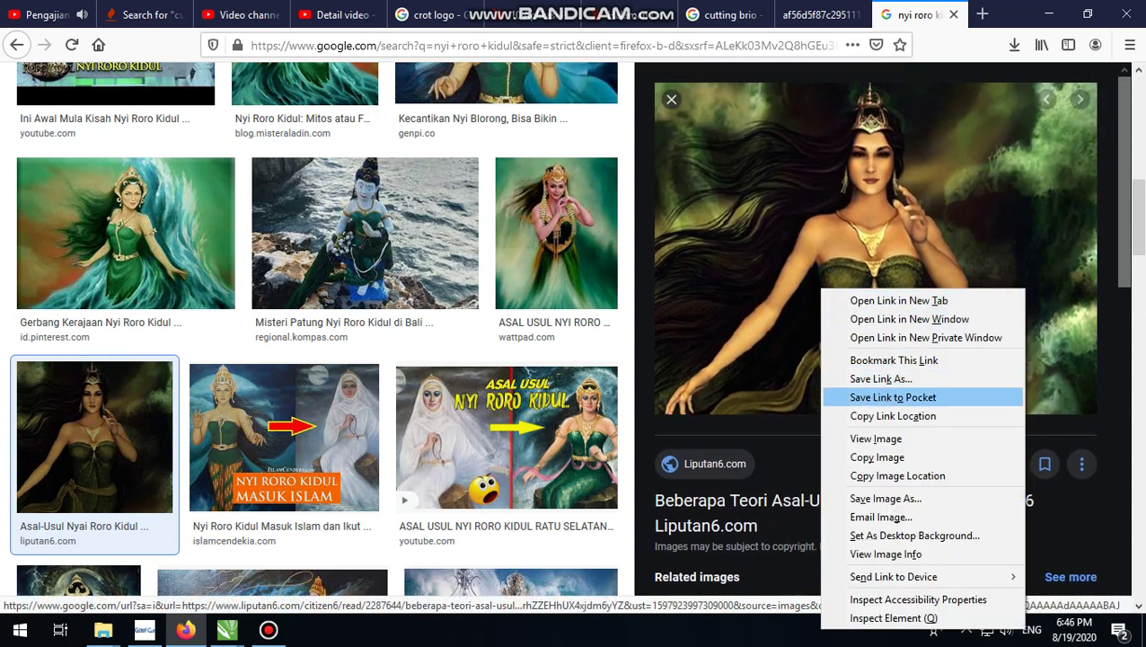
click(894, 438)
right_click(540, 287)
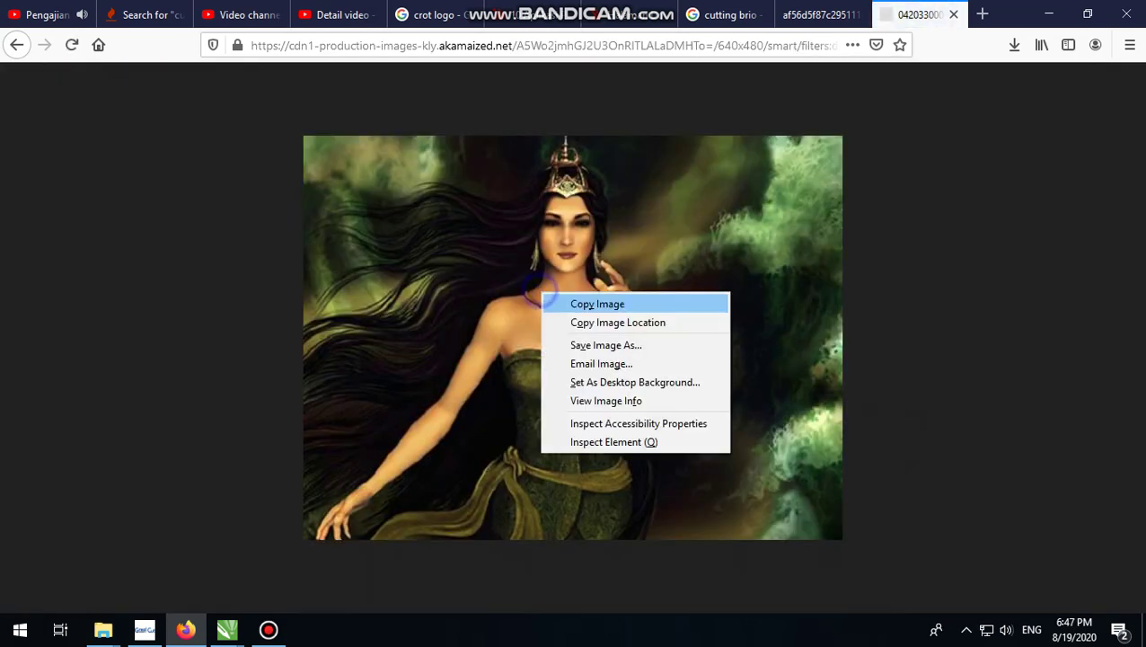
click(597, 304)
Switch to the Untitled-4 drawing in CorelDRAW and paste the copied painting into it.
click(1048, 15)
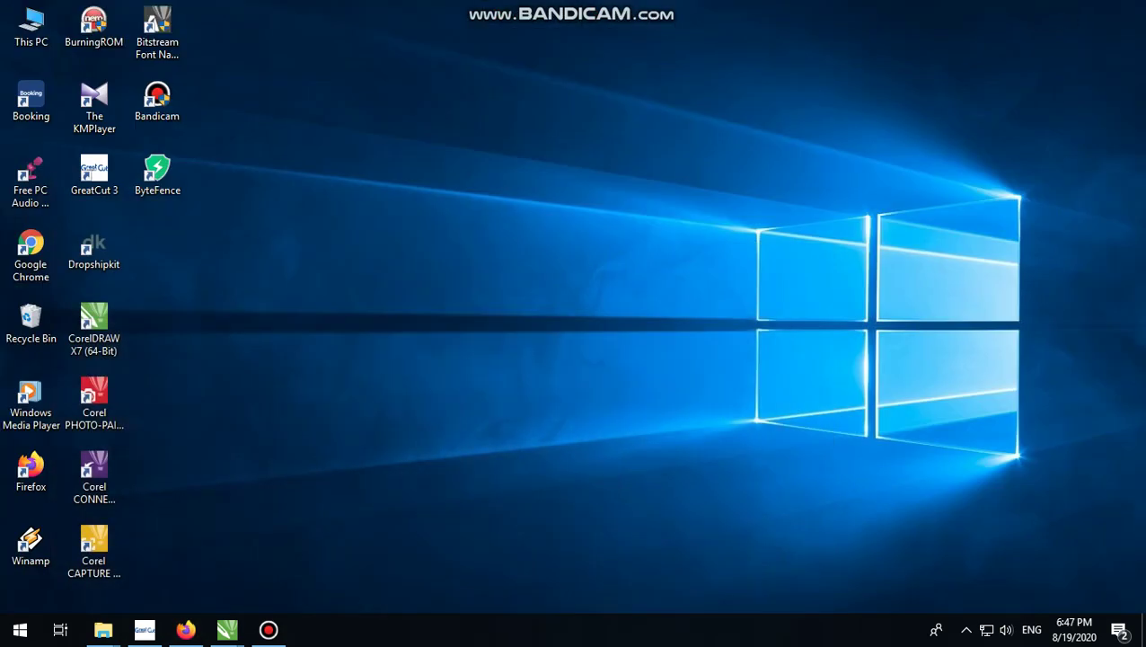
mouse_move(228, 630)
click(303, 566)
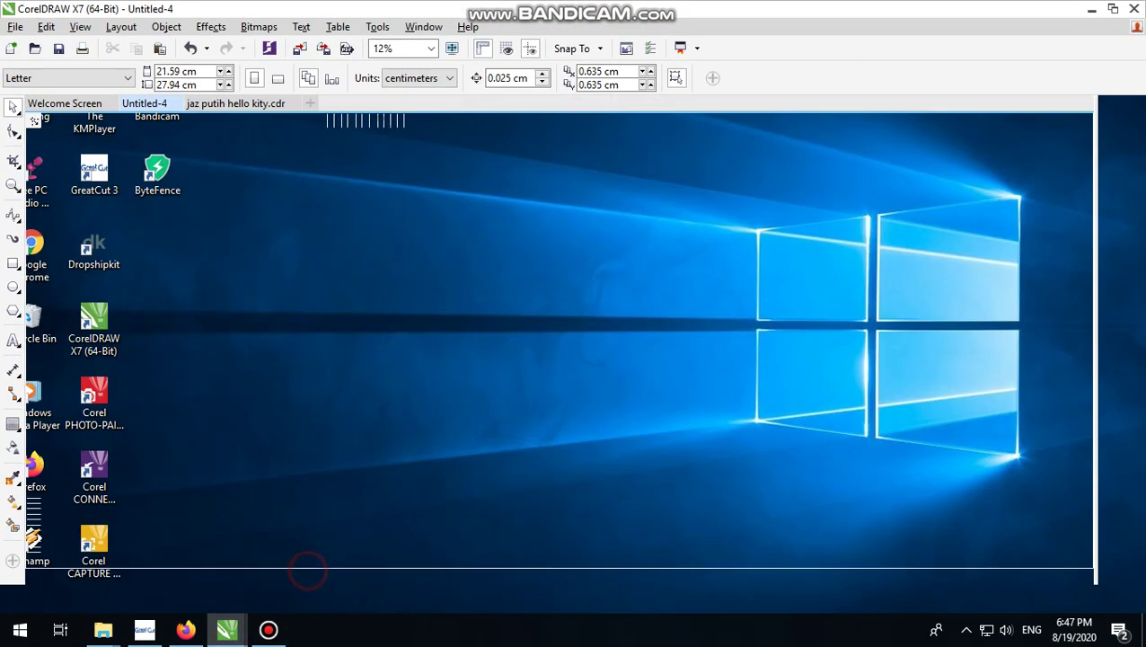
scroll(623, 336, down, 2)
right_click(793, 218)
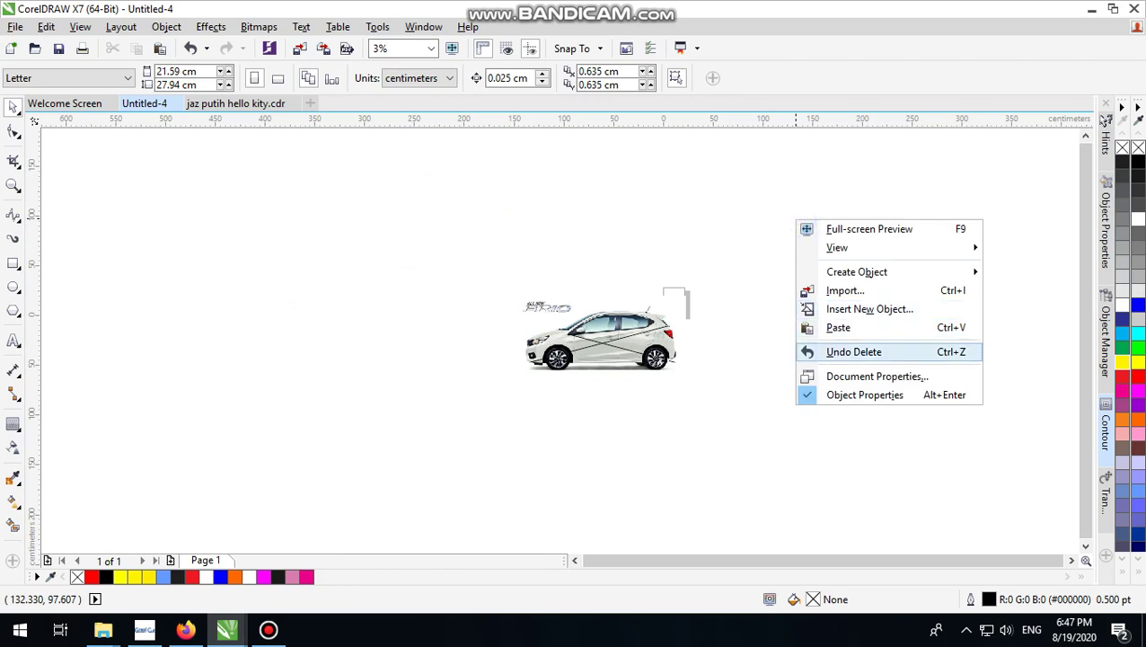
click(857, 334)
Enlarge the pasted painting to about 96 by 72 cm and place it over the car's rear end.
scroll(668, 332, up, 1)
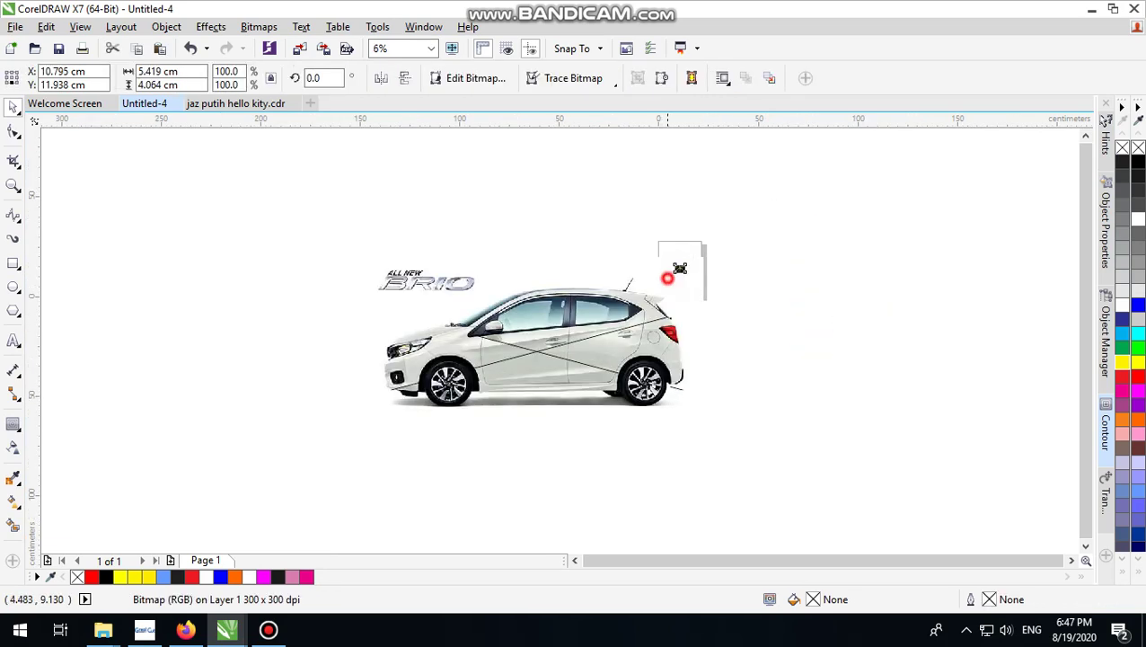
drag(667, 278, 494, 410)
drag(648, 359, 778, 401)
PowerClip the painting inside the car body outline.
right_click(778, 400)
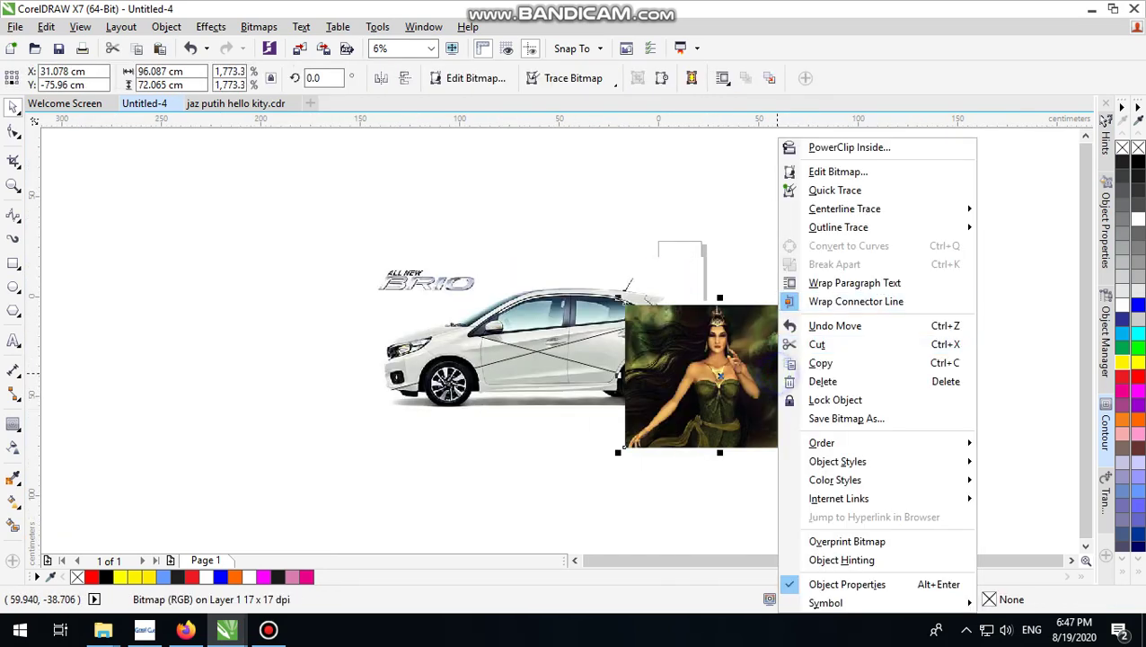
click(835, 146)
click(521, 369)
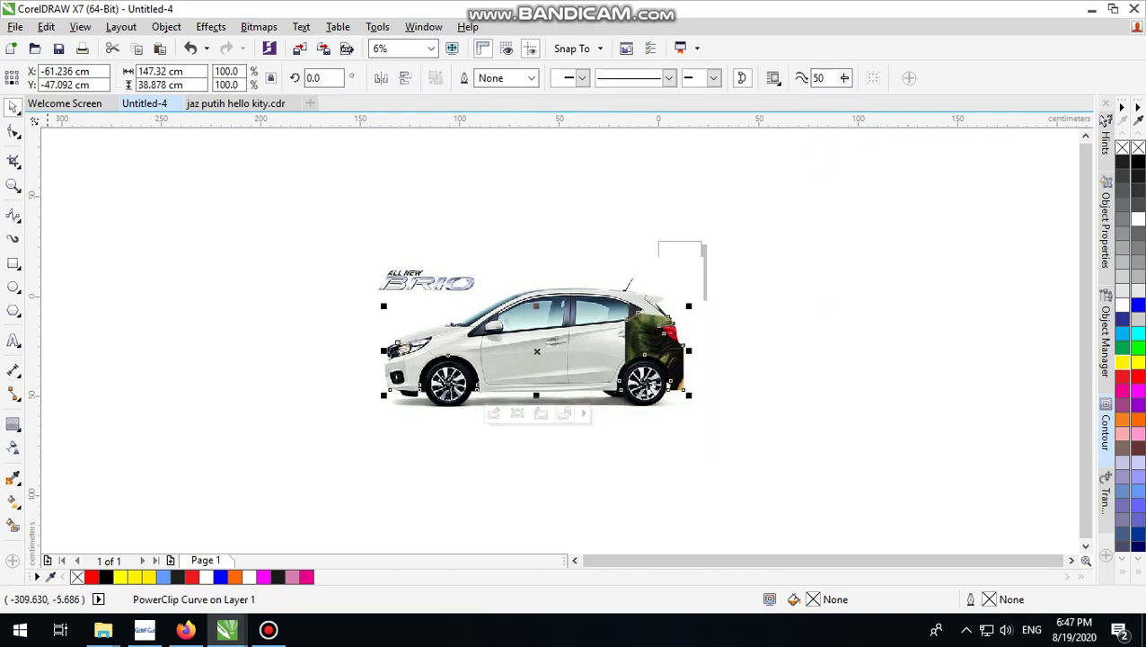
Draw a closed B-Spline band about 100 by 46 cm, curving from the front wheel up past the rear roof spoiler.
click(13, 214)
scroll(441, 392, up, 1)
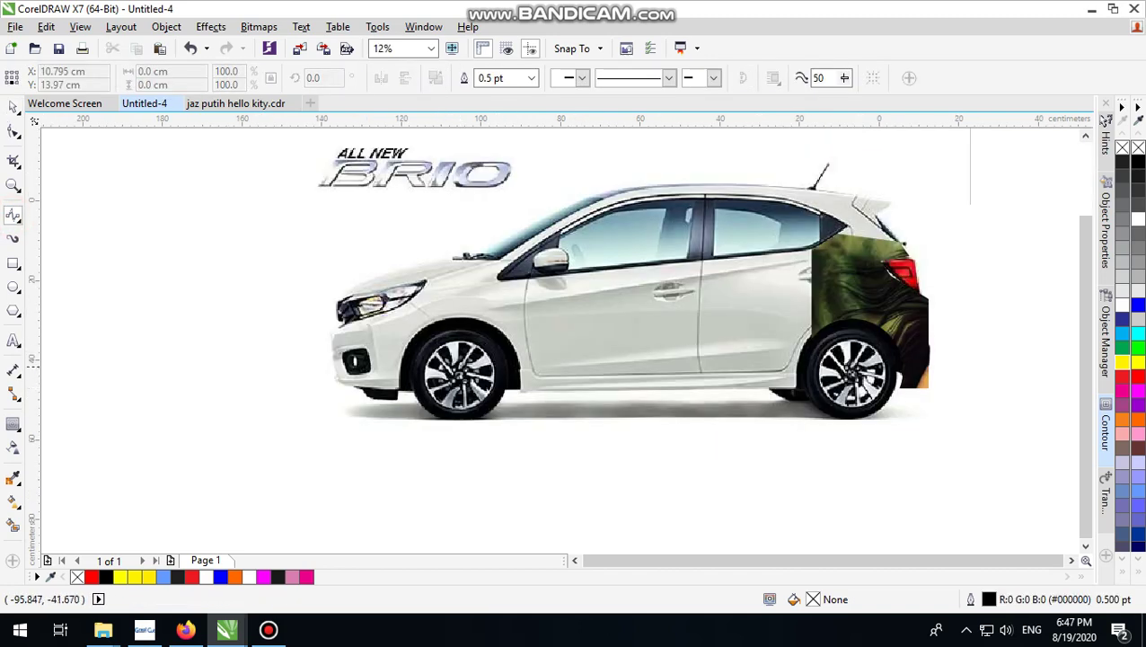
click(496, 350)
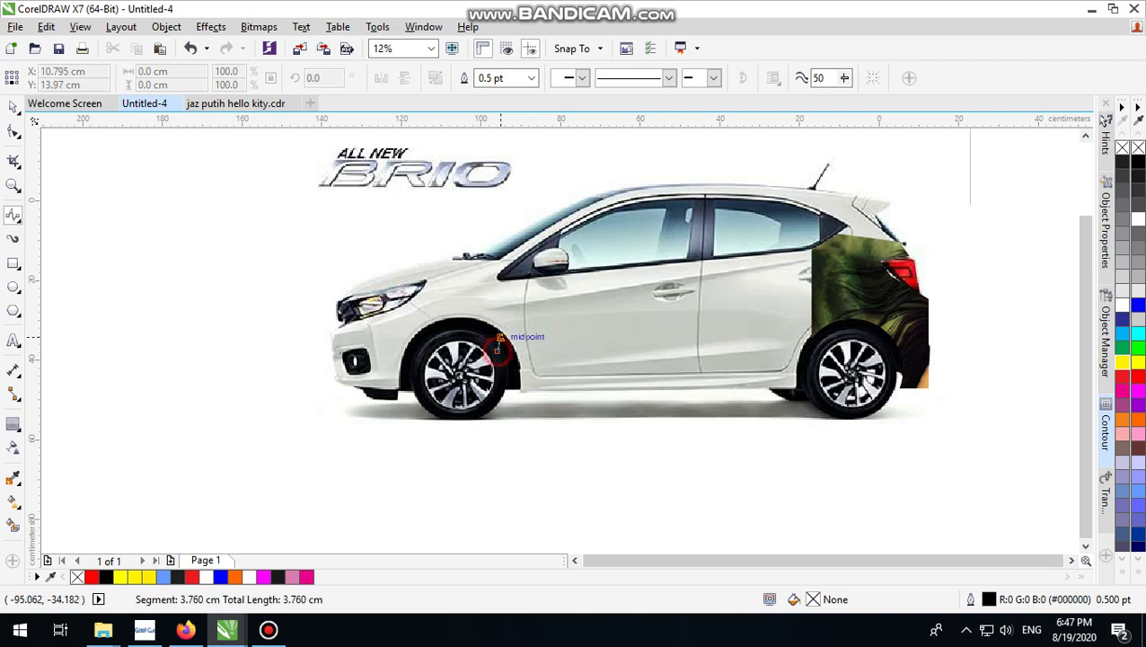
click(533, 313)
click(568, 322)
click(627, 329)
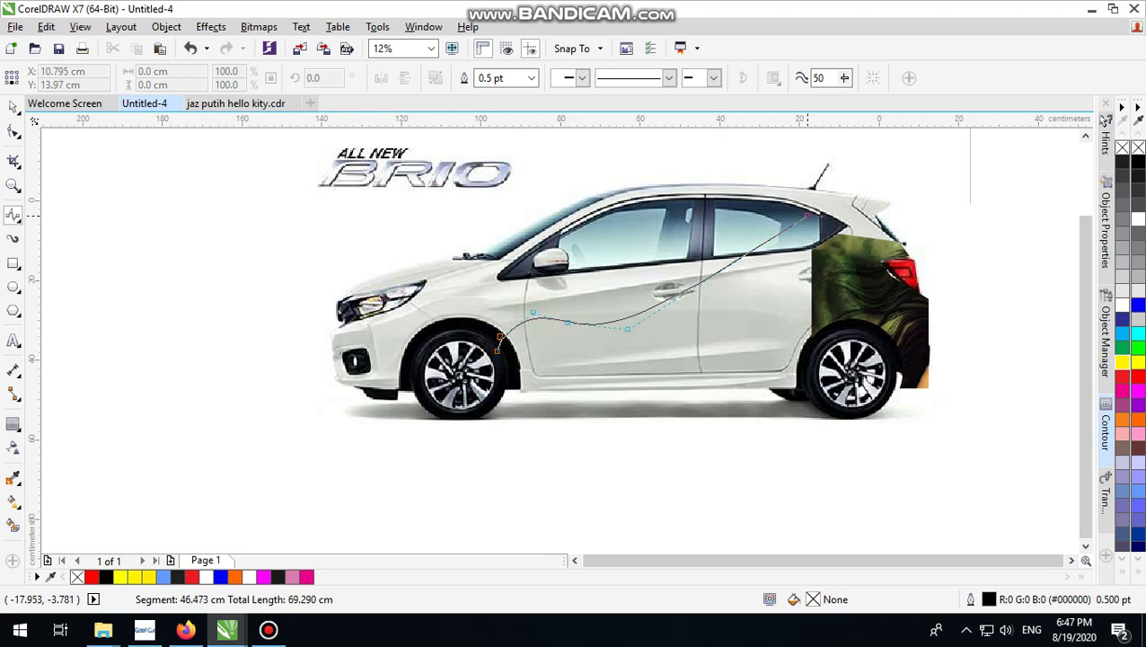
click(862, 168)
click(885, 174)
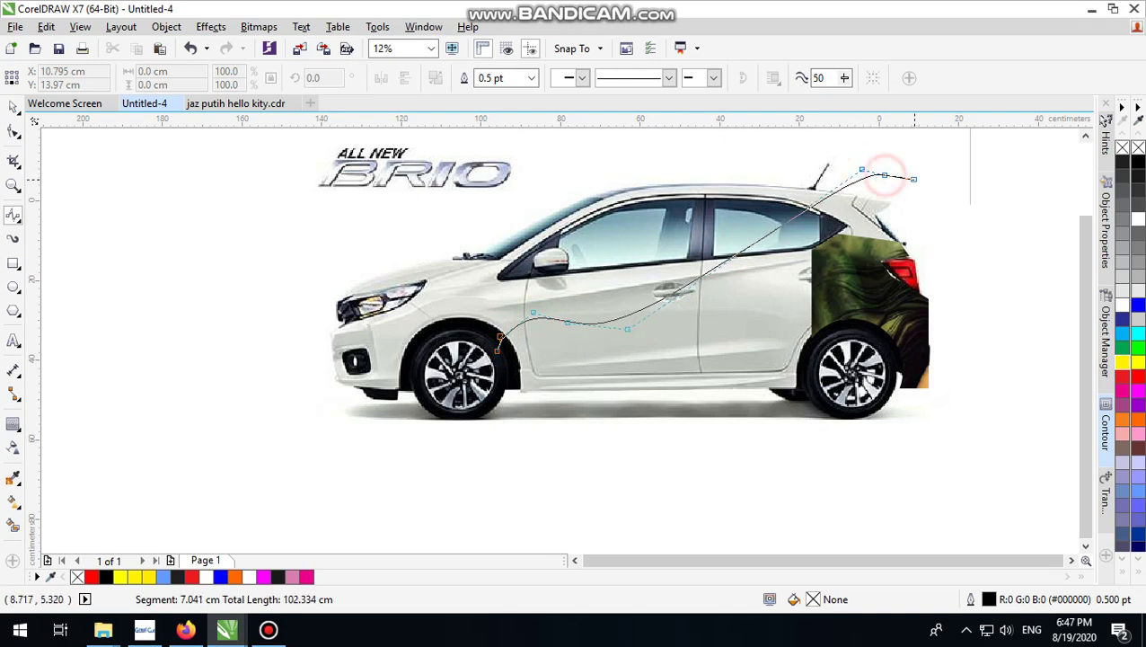
click(920, 184)
click(606, 352)
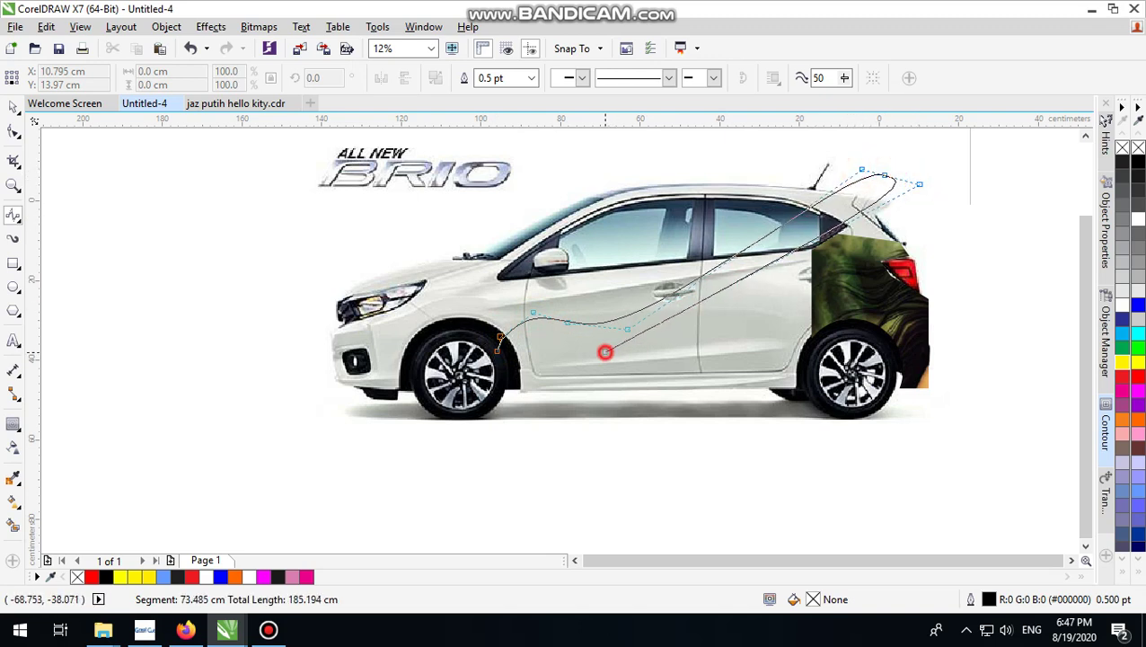
drag(606, 352, 547, 335)
click(554, 326)
click(538, 326)
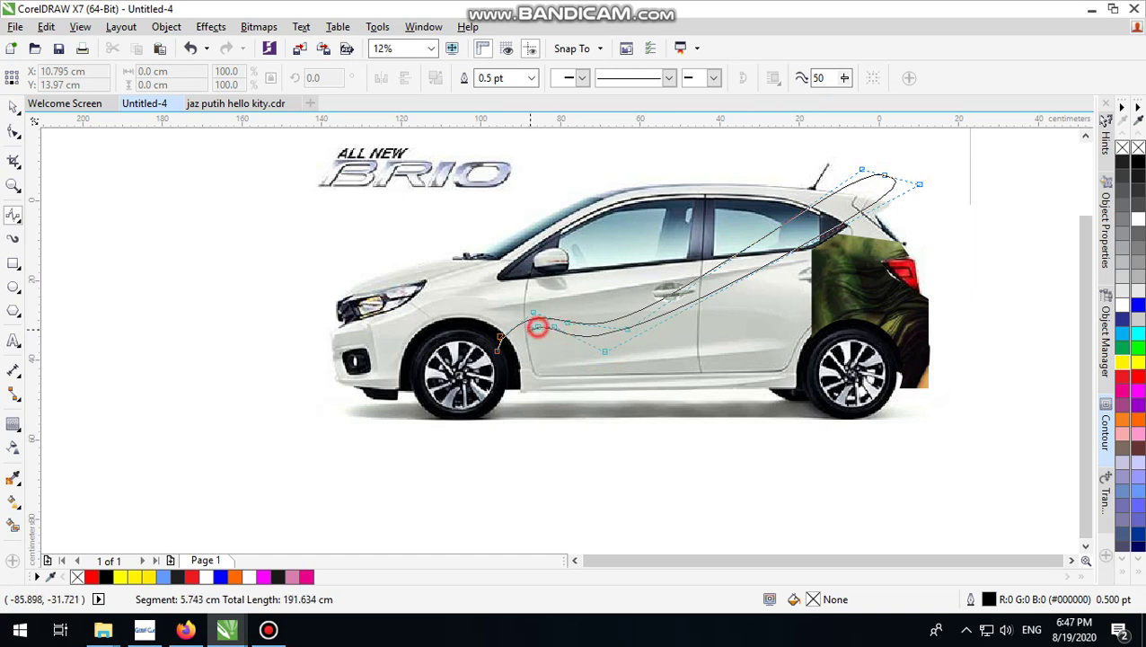
click(505, 355)
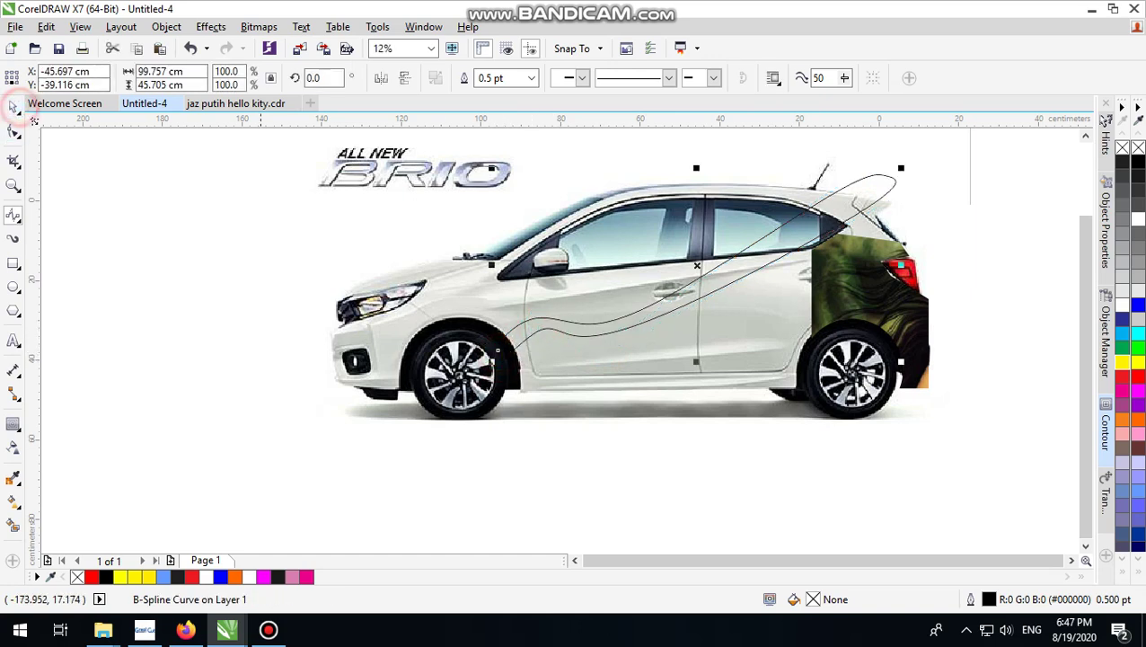
Duplicate the wavy band with a slight offset of about 1.4 cm to the left and 1.1 cm upward.
scroll(619, 301, up, 2)
mouse_move(733, 292)
mouse_down()
mouse_move(731, 281)
mouse_move(723, 286)
mouse_up()
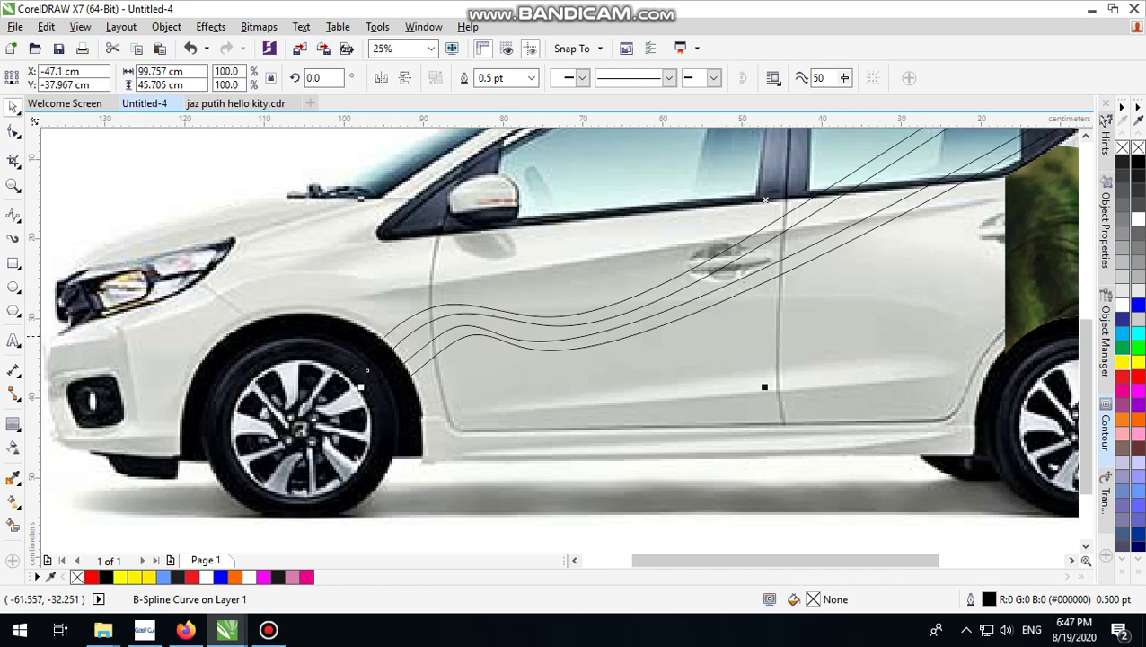
scroll(692, 393, down, 1)
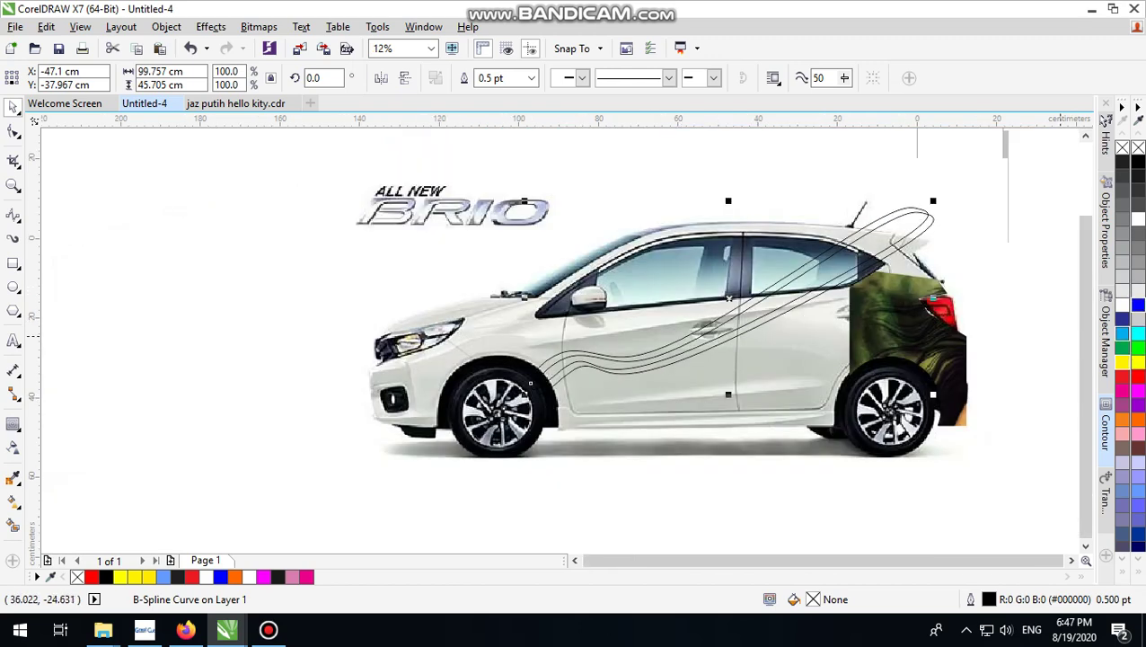
Fill the upper band with gray #808080 and the lower band with gray #999999, and remove both outlines.
click(1138, 246)
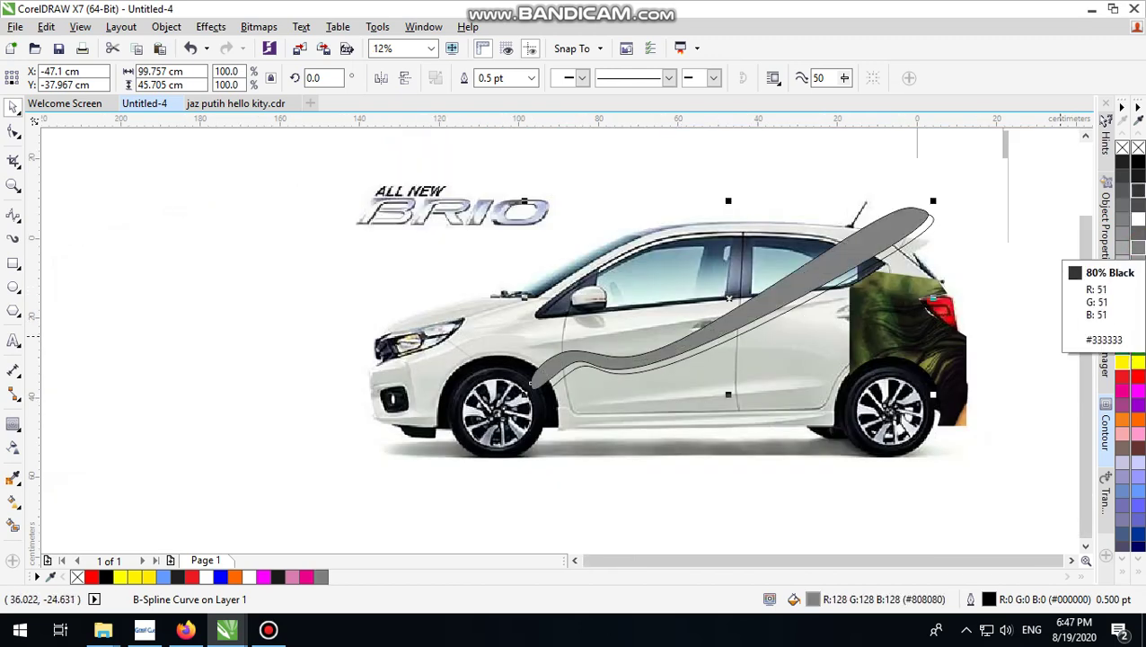
click(1137, 146)
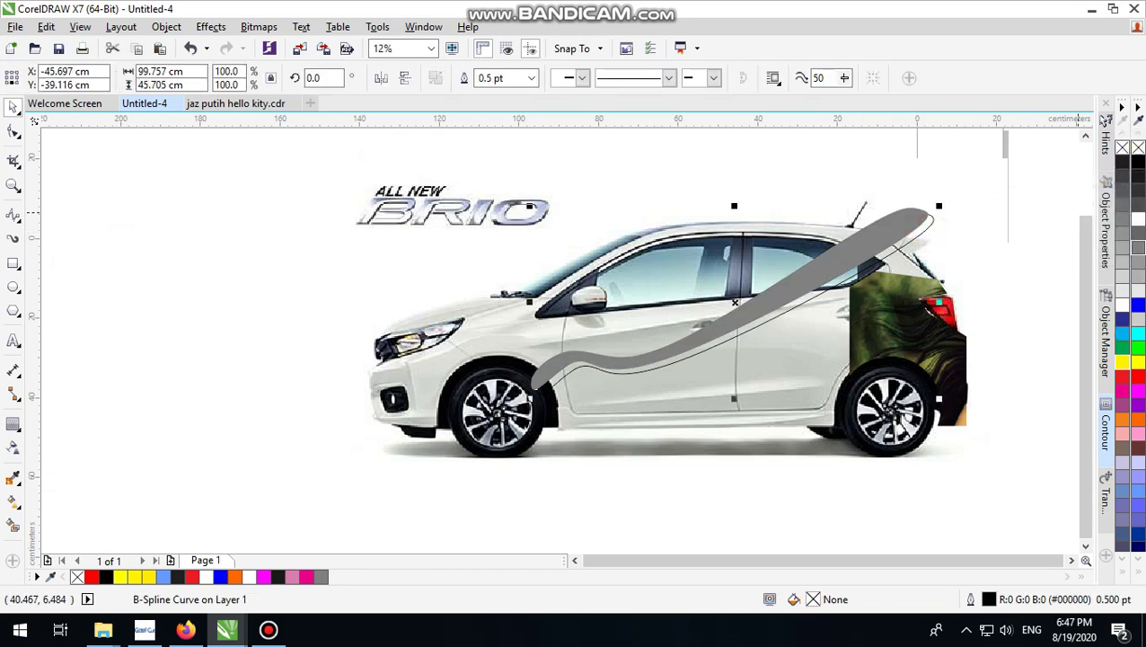
click(1137, 272)
click(1138, 260)
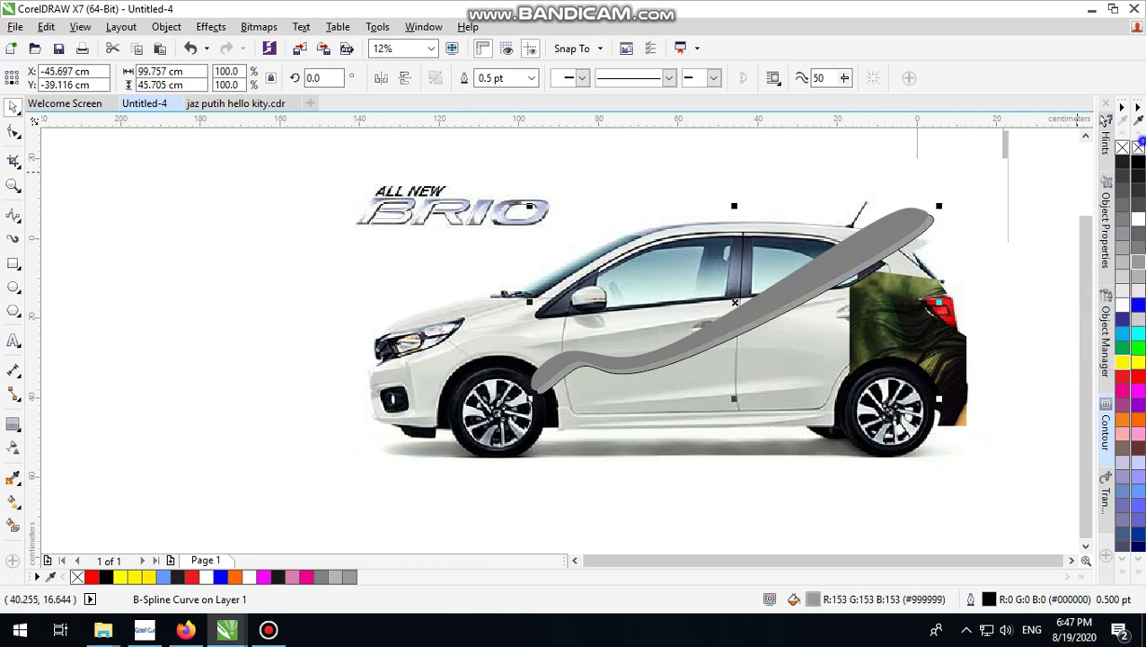
right_click(1138, 147)
Try to PowerClip the darker gray band inside the car body shape.
right_click(878, 223)
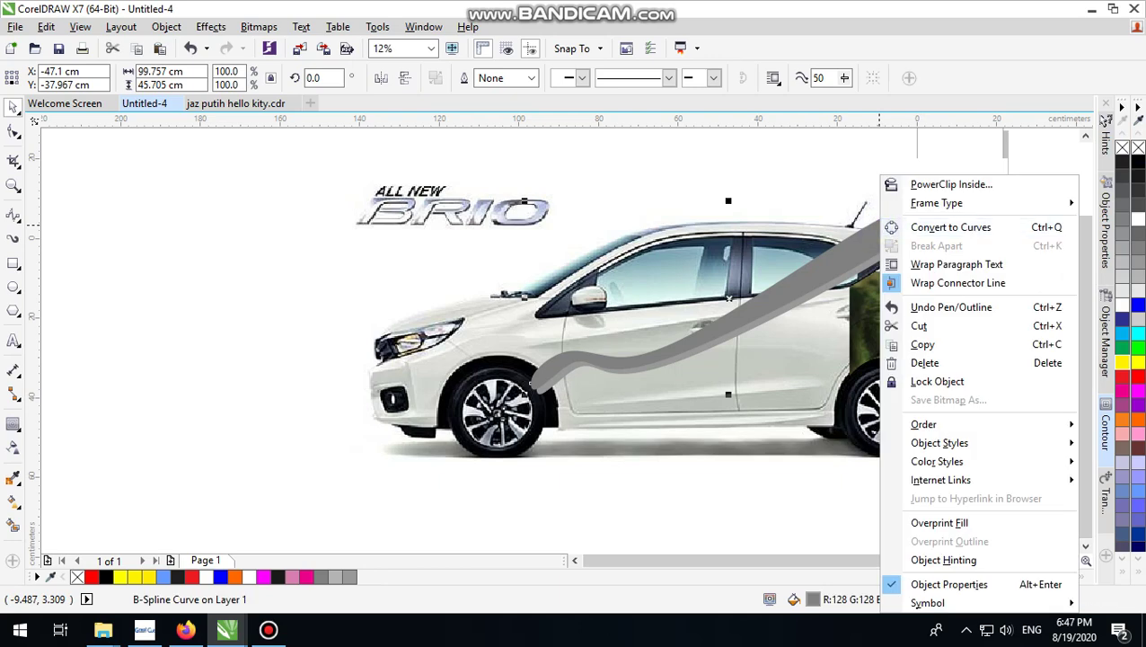
click(921, 185)
click(787, 257)
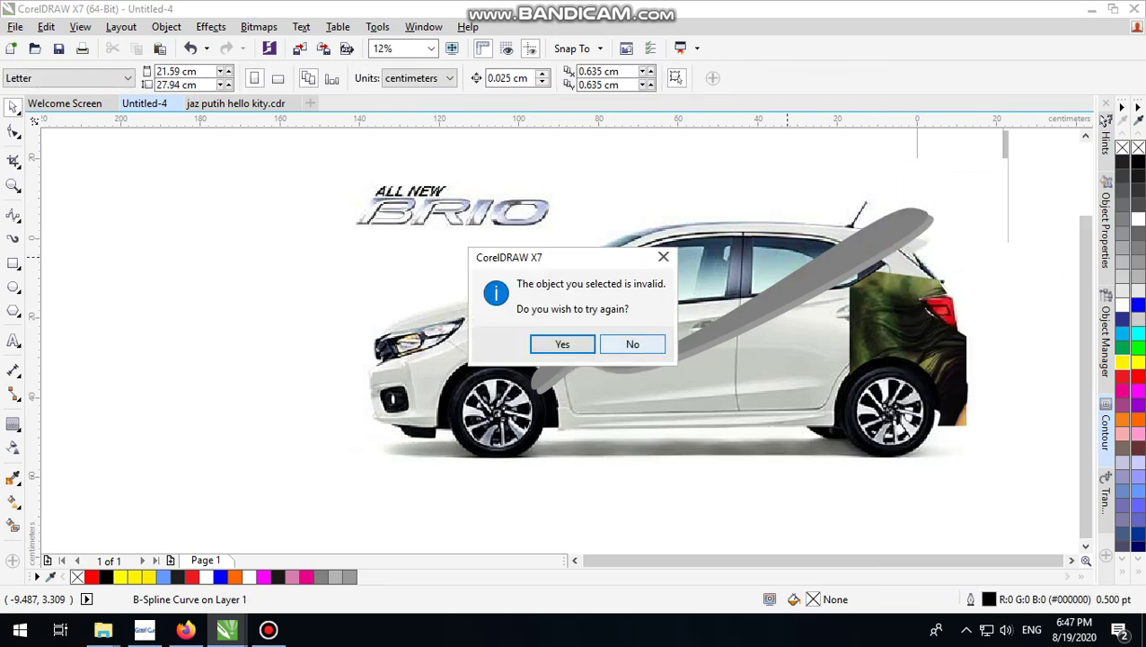
click(633, 344)
click(712, 339)
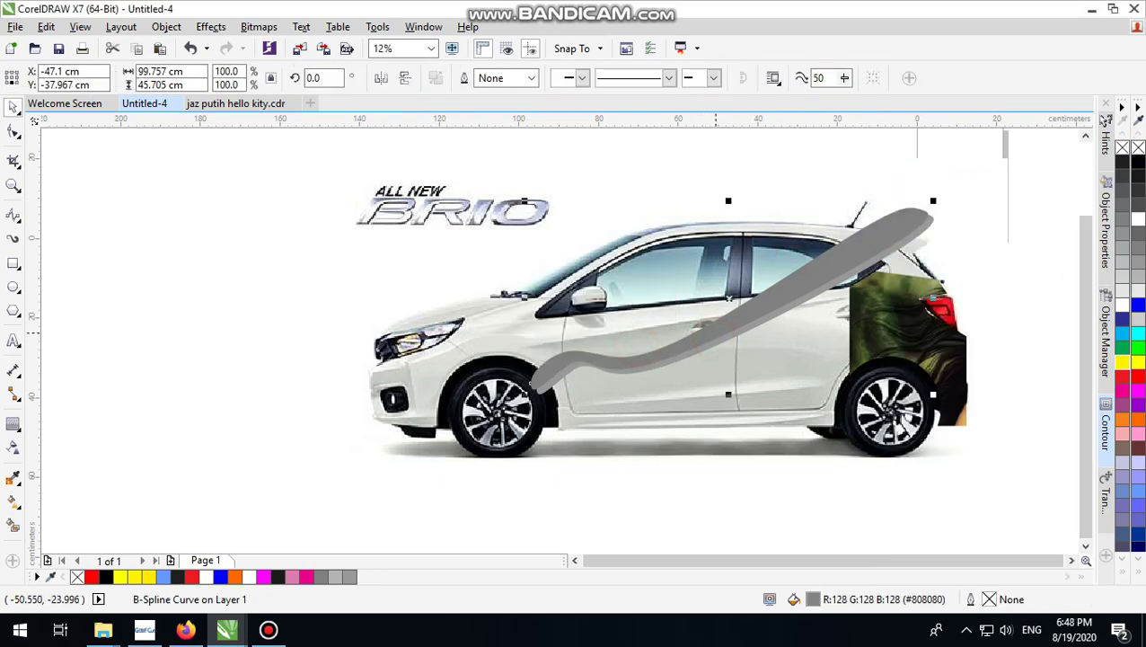
PowerClip the darker and the lighter gray bands inside the car body shape.
right_click(714, 332)
click(751, 181)
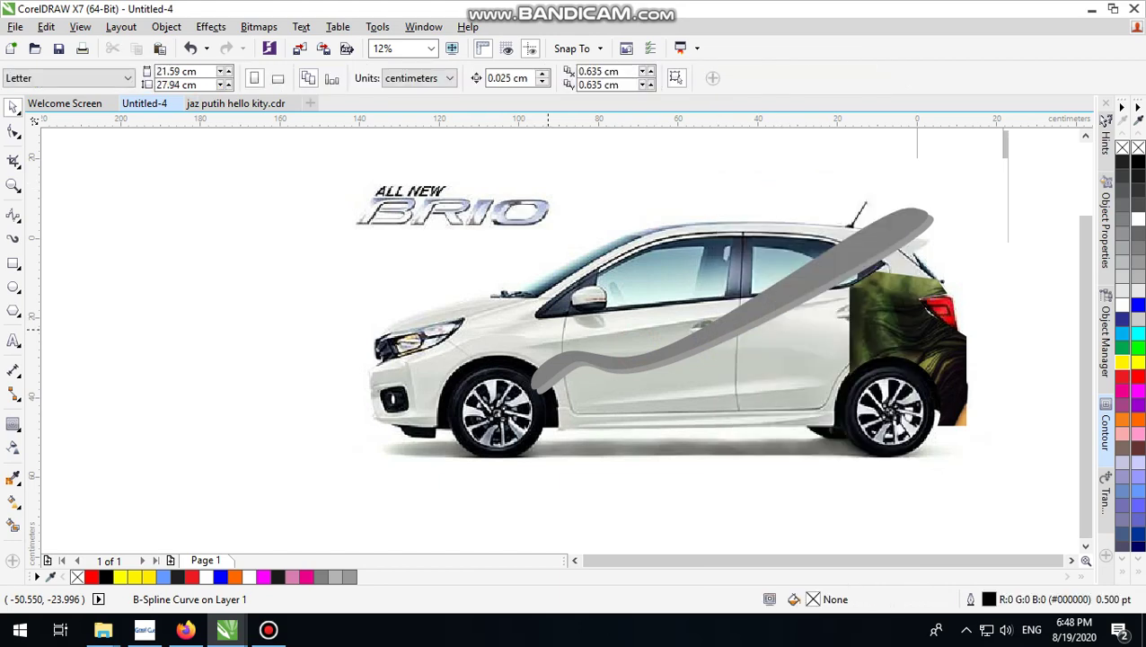
click(545, 333)
click(699, 342)
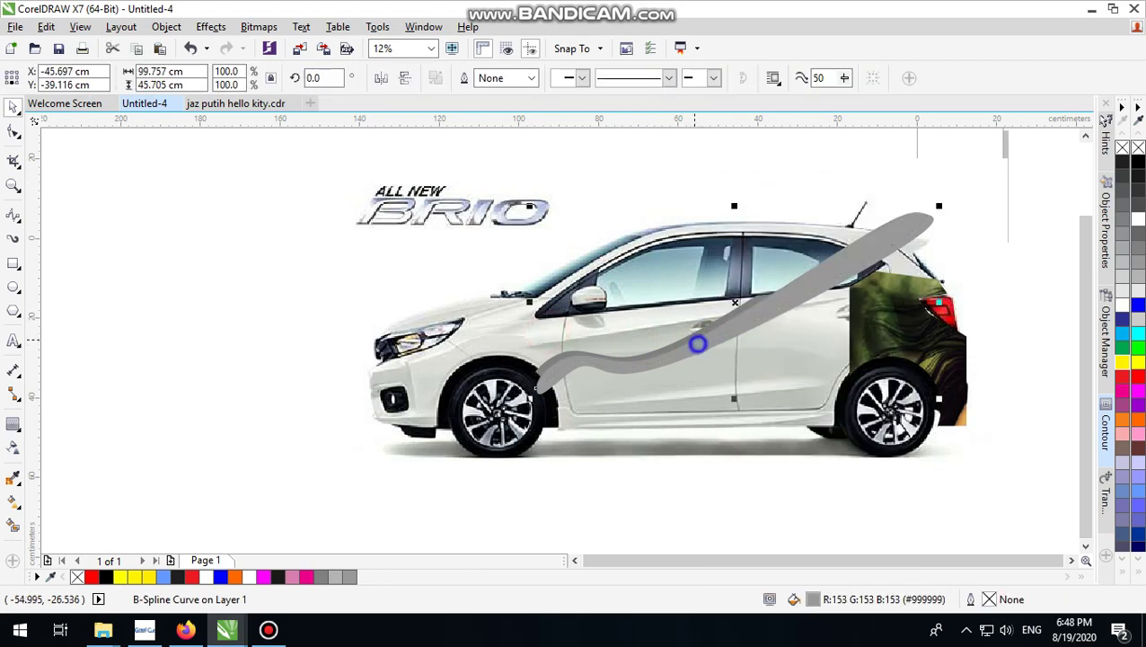
right_click(699, 342)
click(770, 187)
click(668, 328)
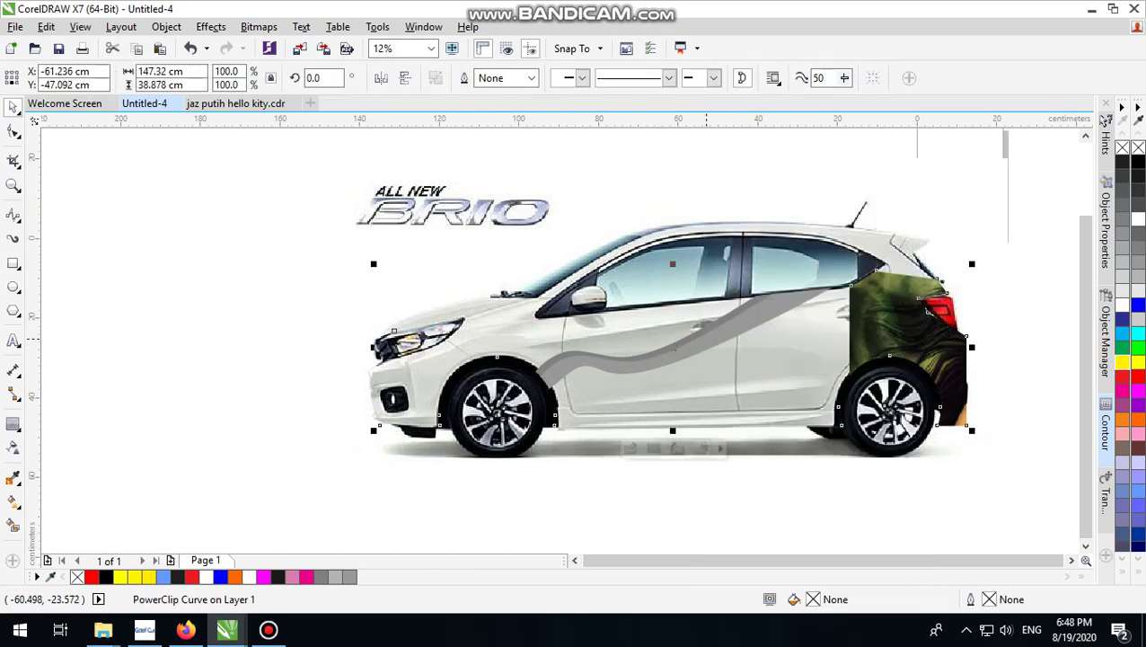
click(970, 256)
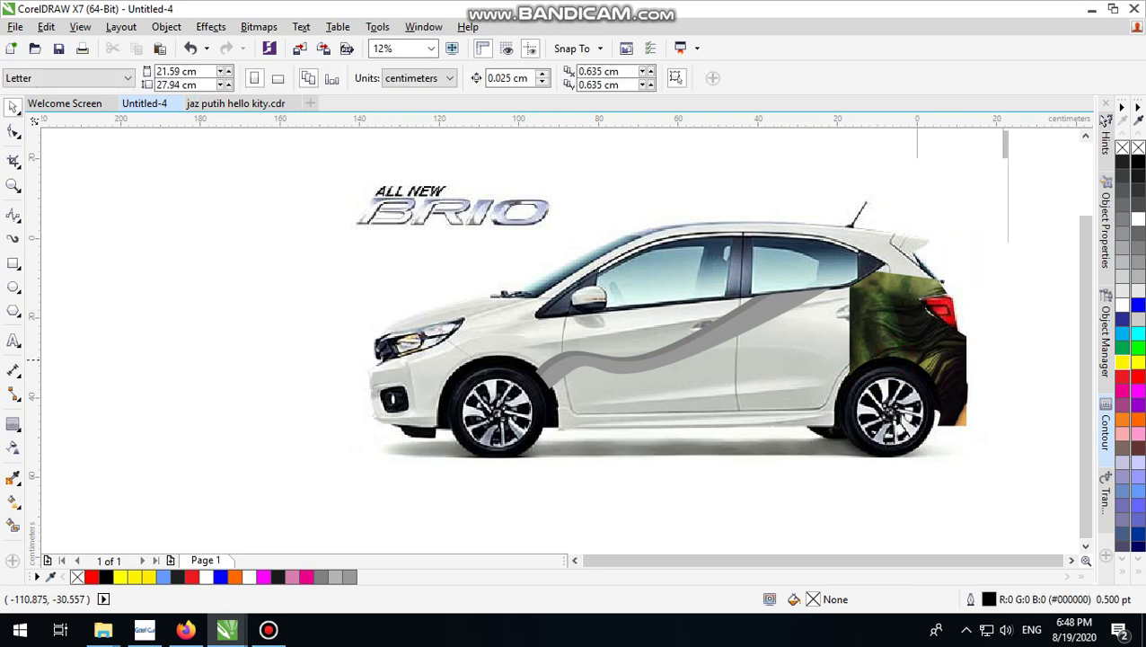
Draw a closed B-Spline shape about 134 by 88 cm, following the gray band over the rear roof and looping around below the car.
click(13, 215)
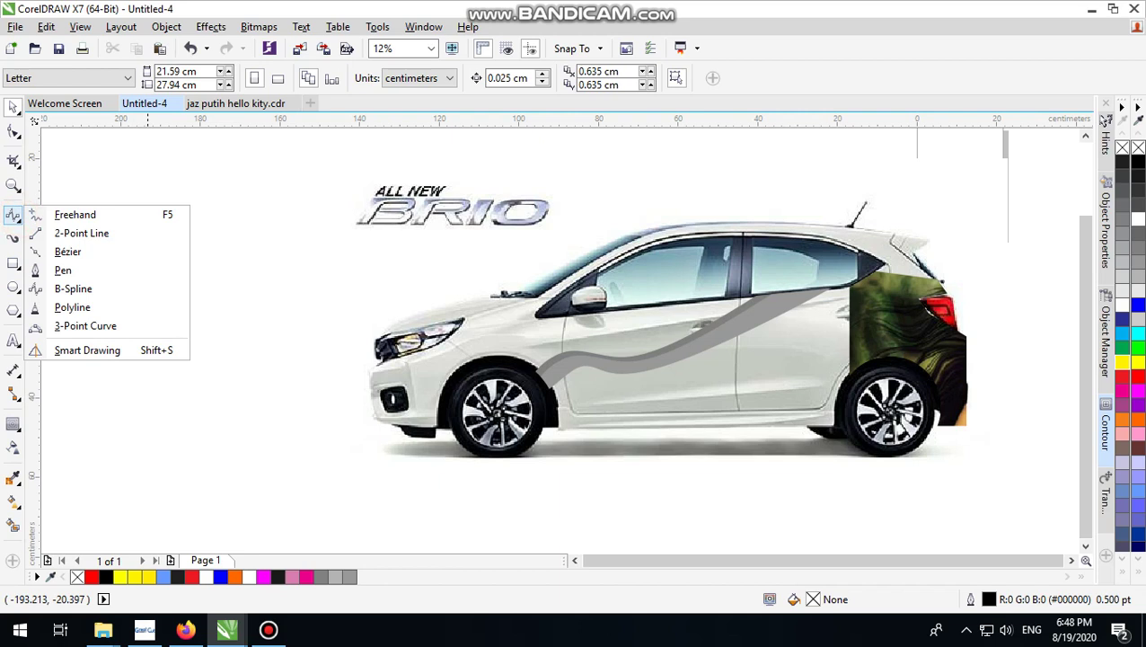
click(49, 289)
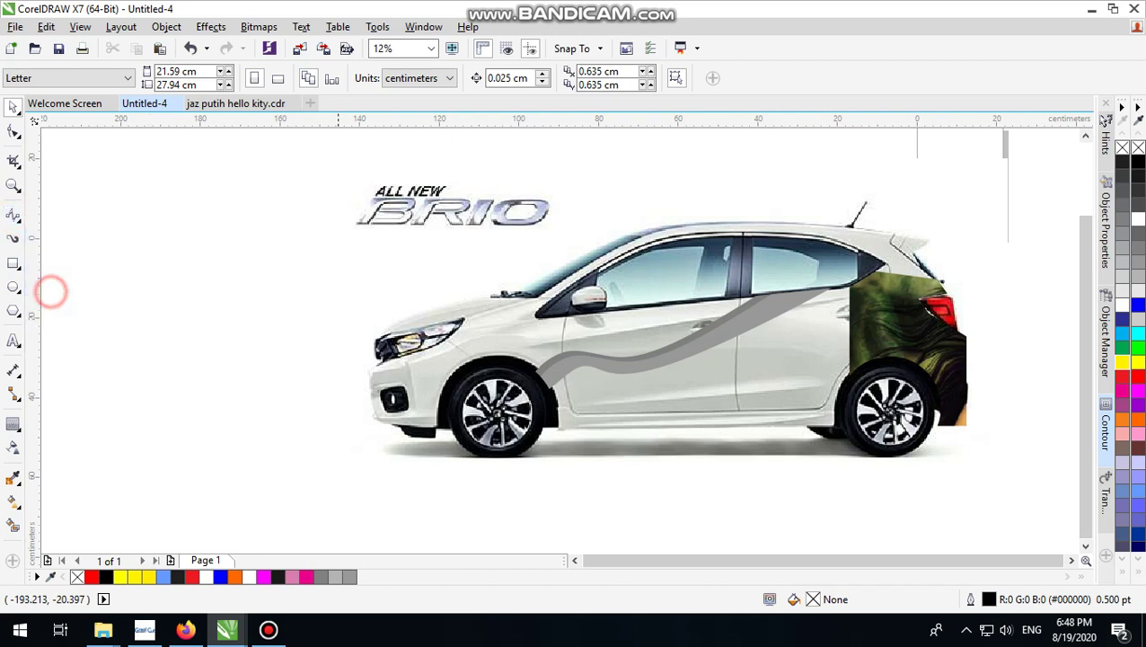
click(596, 359)
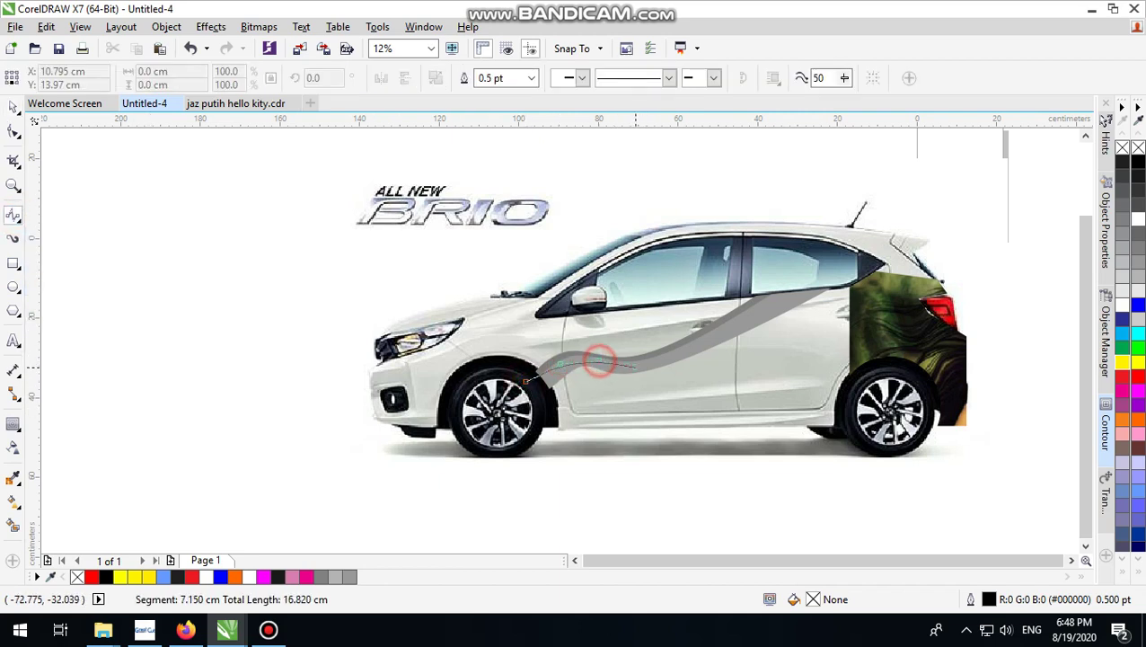
click(779, 300)
click(845, 250)
click(891, 203)
click(967, 205)
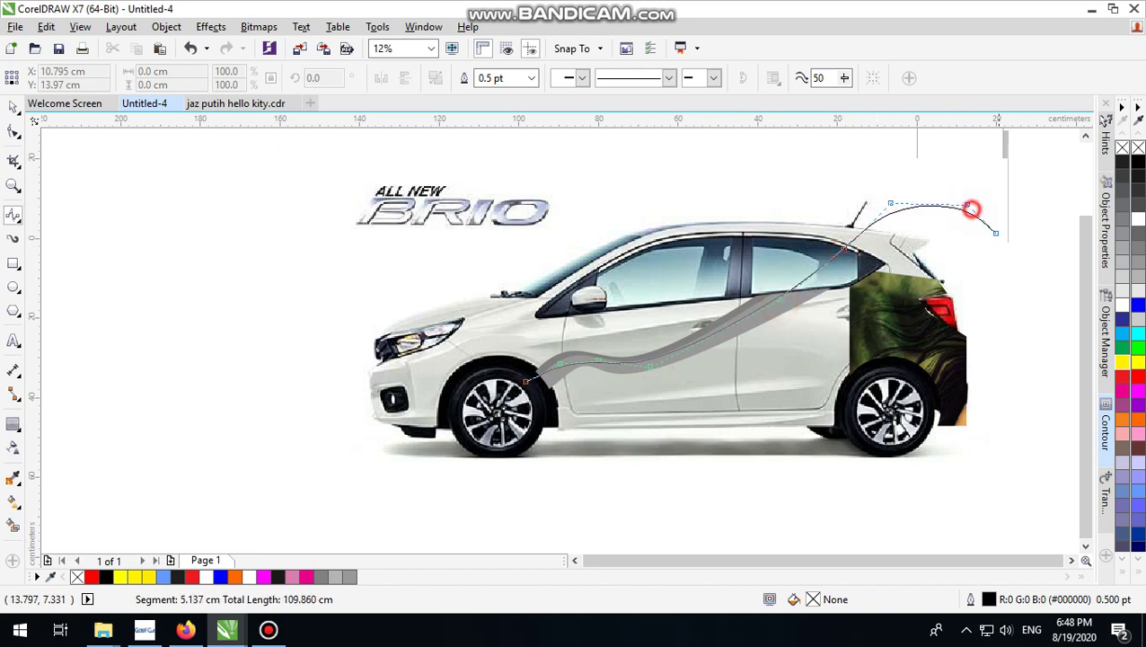
click(1018, 291)
click(1026, 378)
click(966, 508)
click(769, 567)
click(486, 478)
click(481, 409)
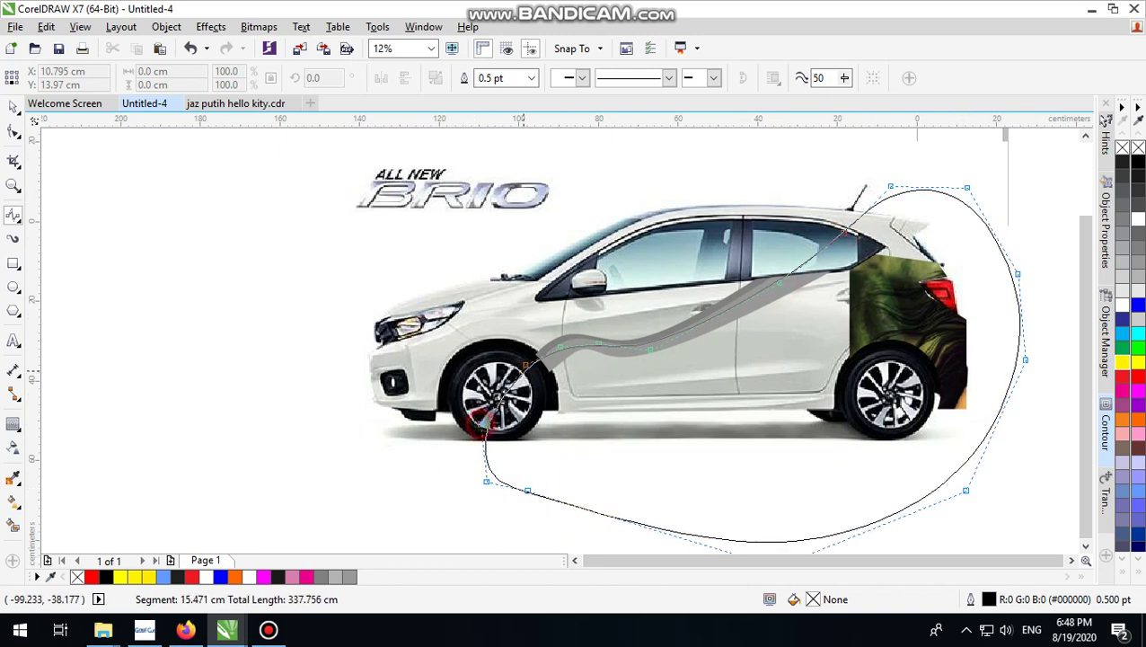
click(533, 363)
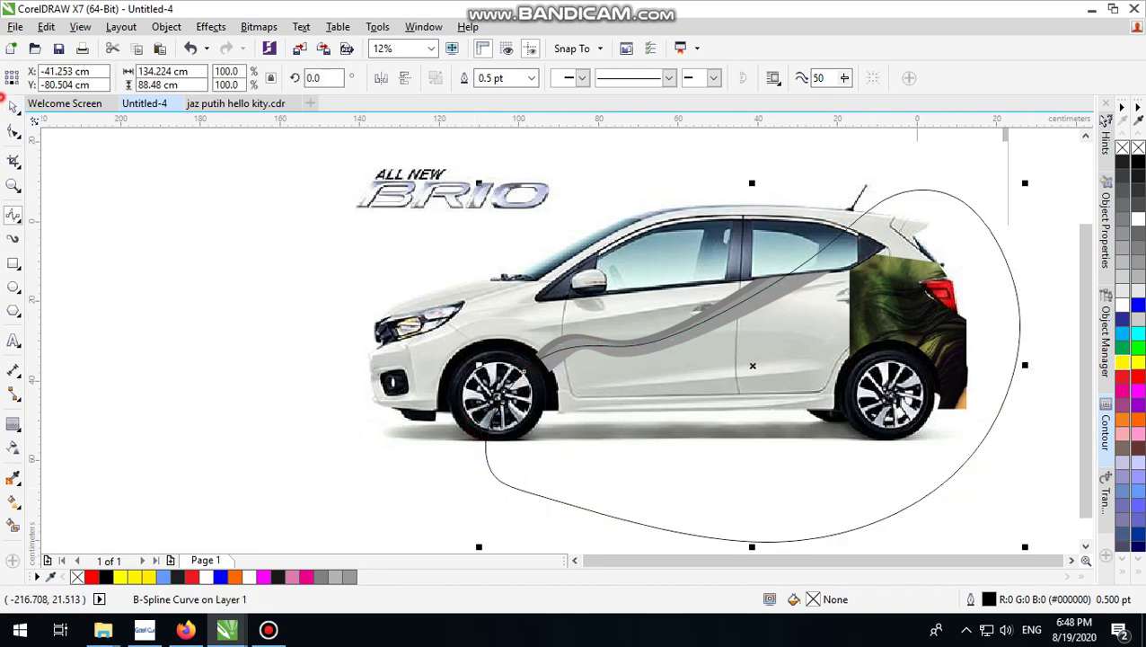
PowerClip the closed B-Spline outline inside the car body shape.
right_click(740, 491)
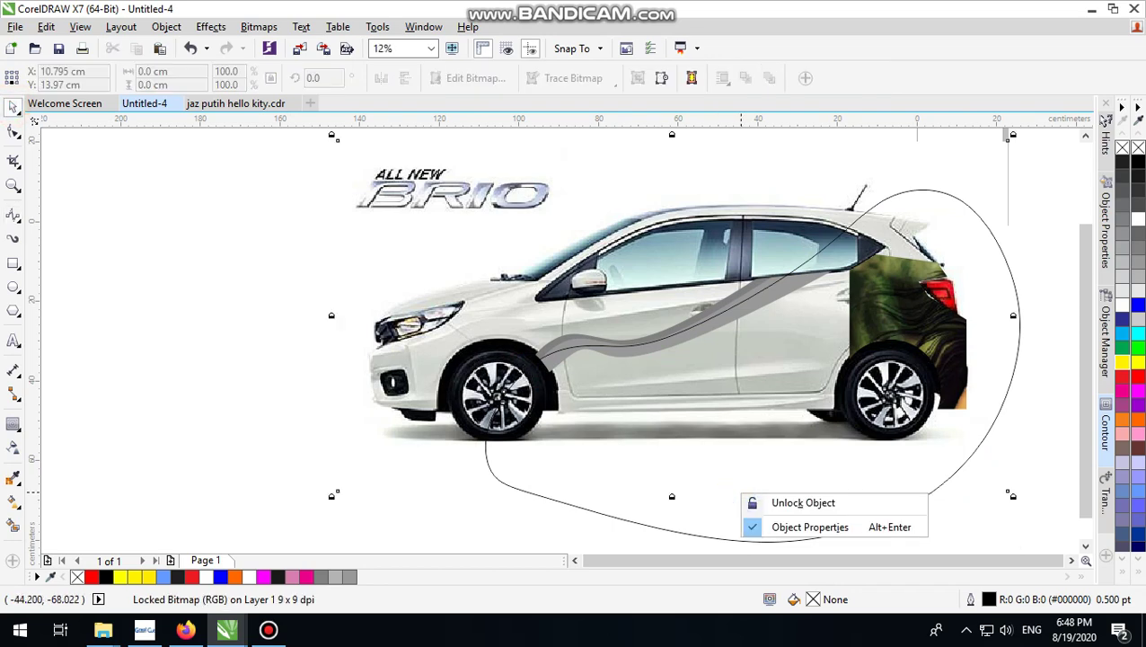
click(414, 486)
click(627, 504)
right_click(627, 509)
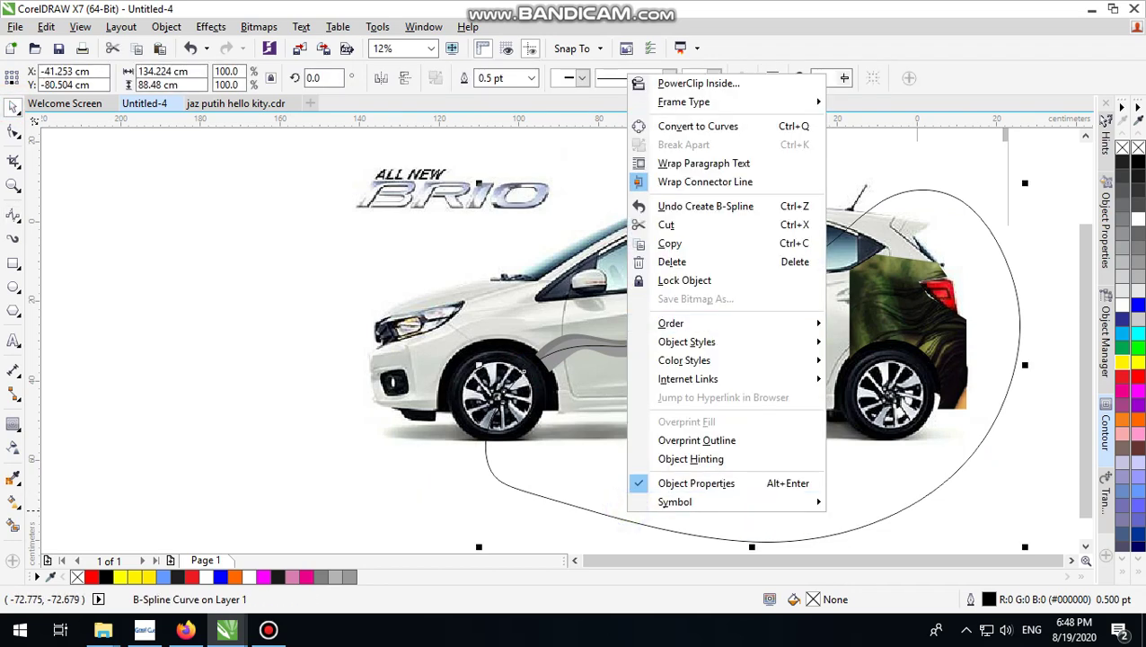
click(718, 85)
click(456, 317)
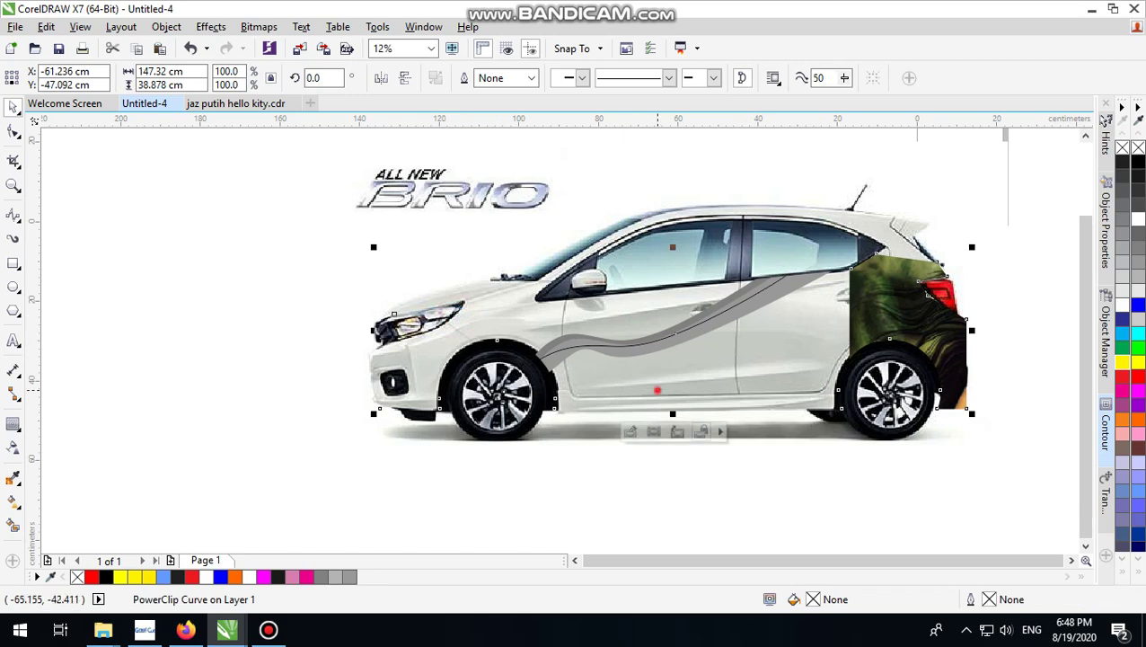
Within the car body's PowerClip contents, move the painting left and down beneath the gray bands and fill the B-Spline shape black.
double_click(657, 390)
click(718, 475)
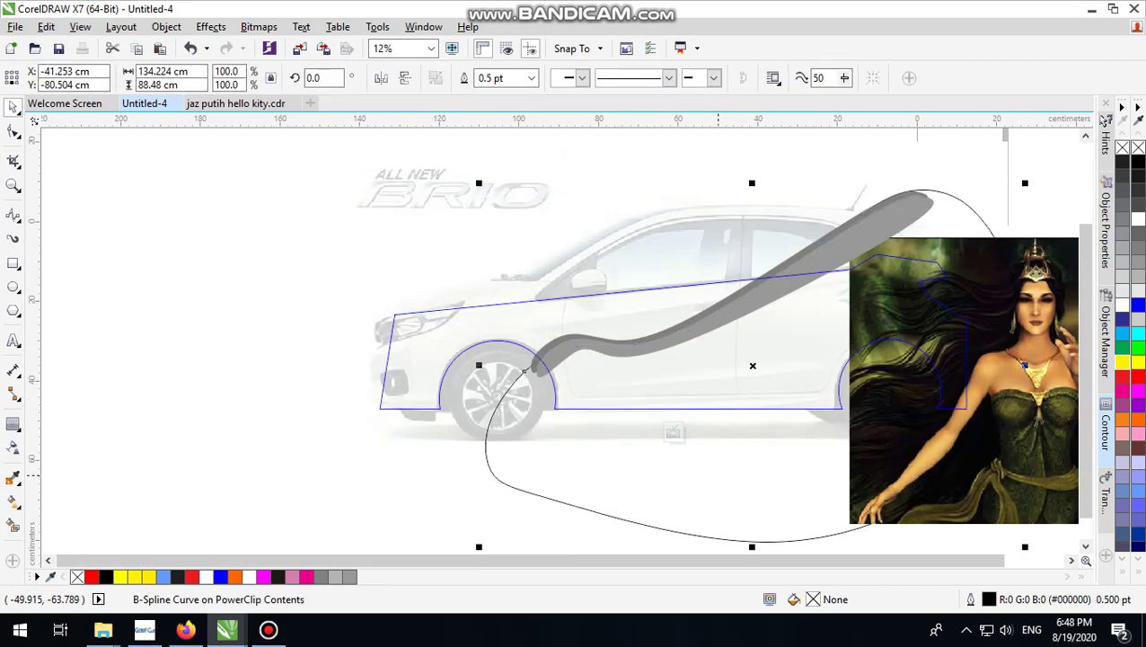
scroll(719, 300, down, 2)
scroll(593, 443, up, 1)
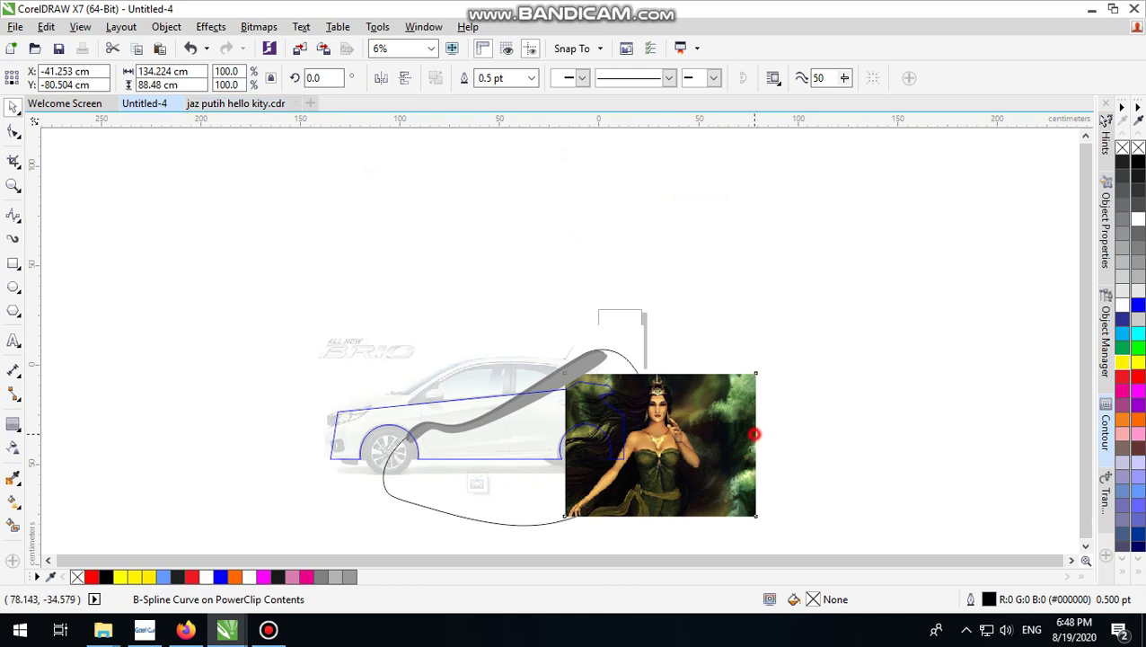
drag(754, 433, 561, 494)
click(586, 486)
click(1138, 162)
click(893, 442)
PowerClip the painting inside the black B-Spline shape.
scroll(549, 492, up, 2)
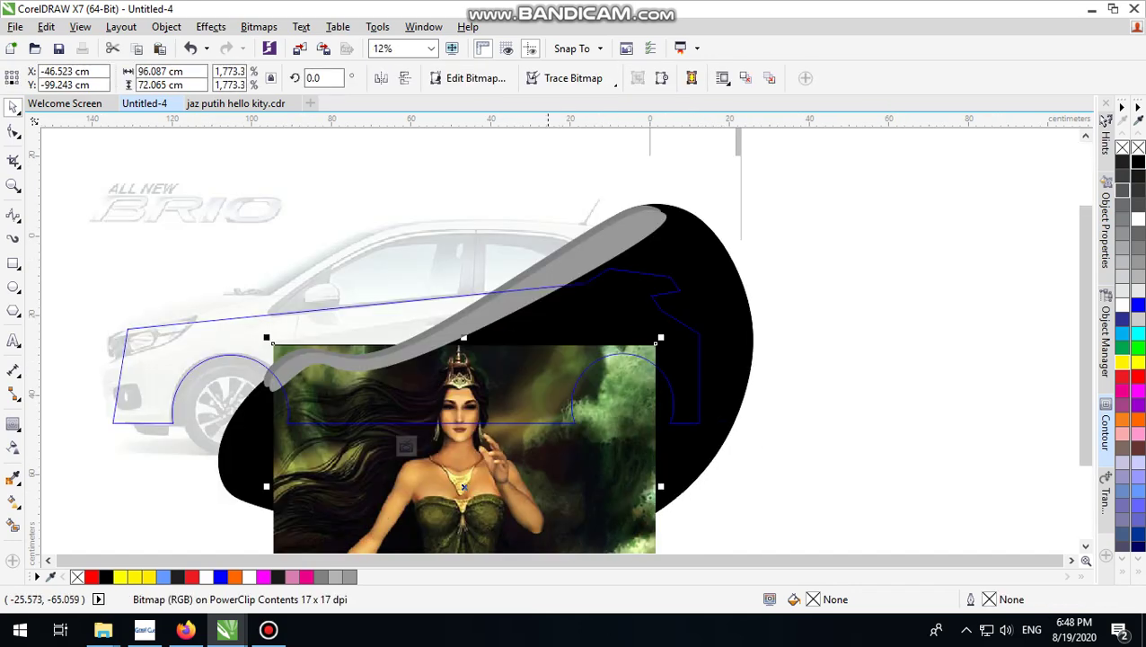
right_click(548, 492)
click(661, 130)
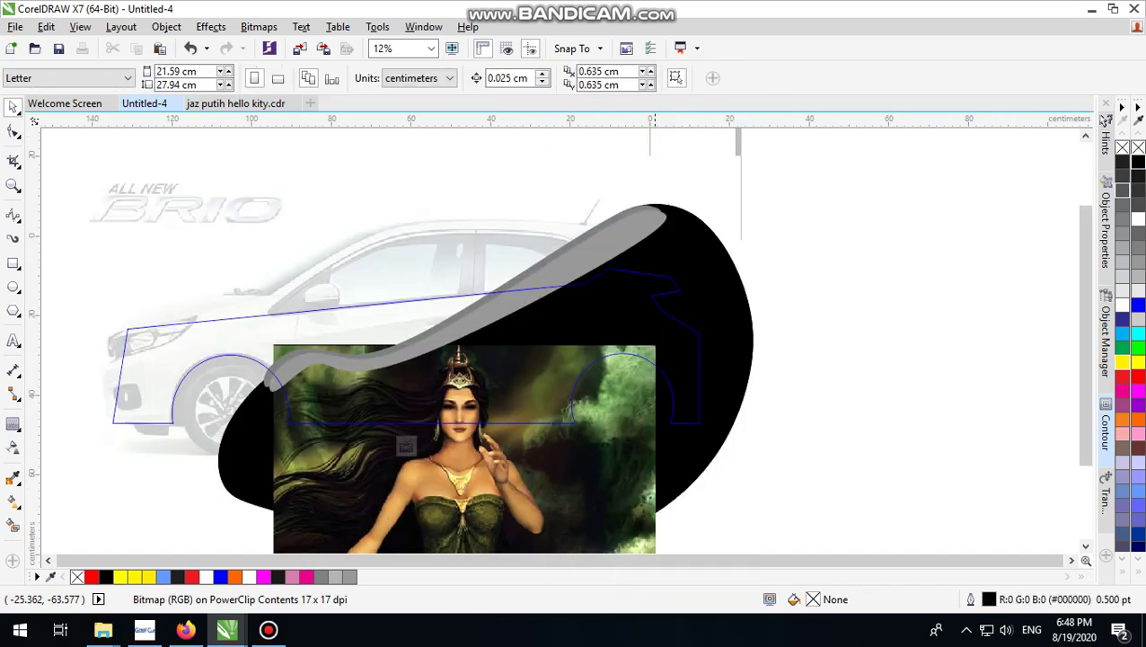
click(696, 307)
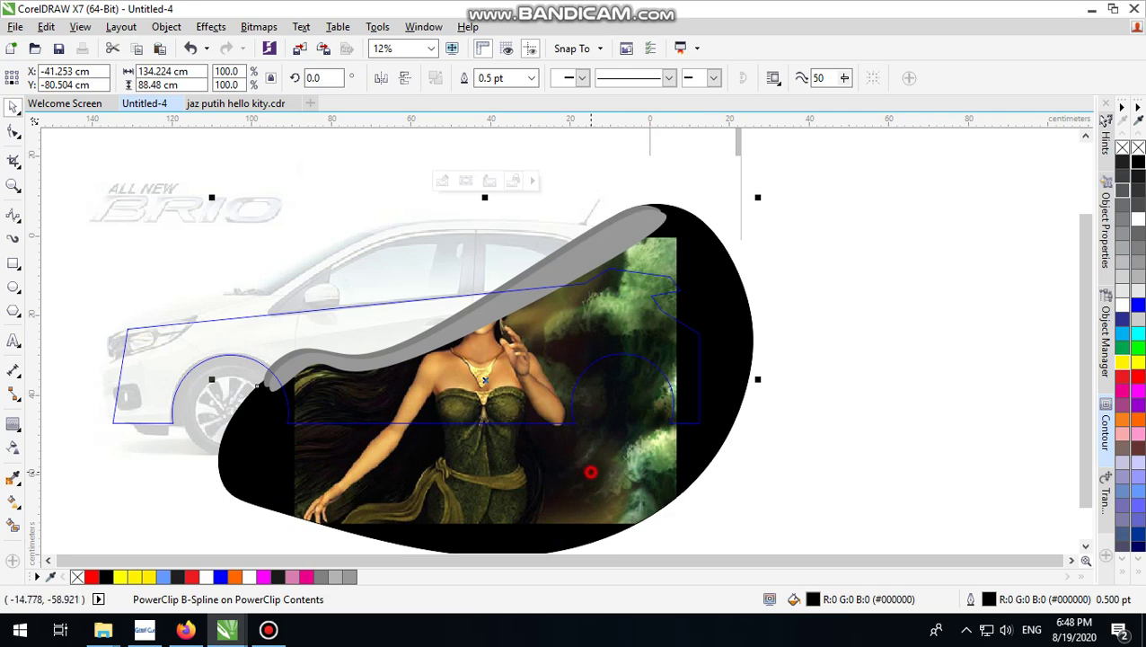
Reposition the painting within the black B-Spline shape to about X -17.8, Y -88.4 cm, so the face sits beside the rear wheel arch.
double_click(591, 472)
drag(608, 411, 741, 499)
click(903, 324)
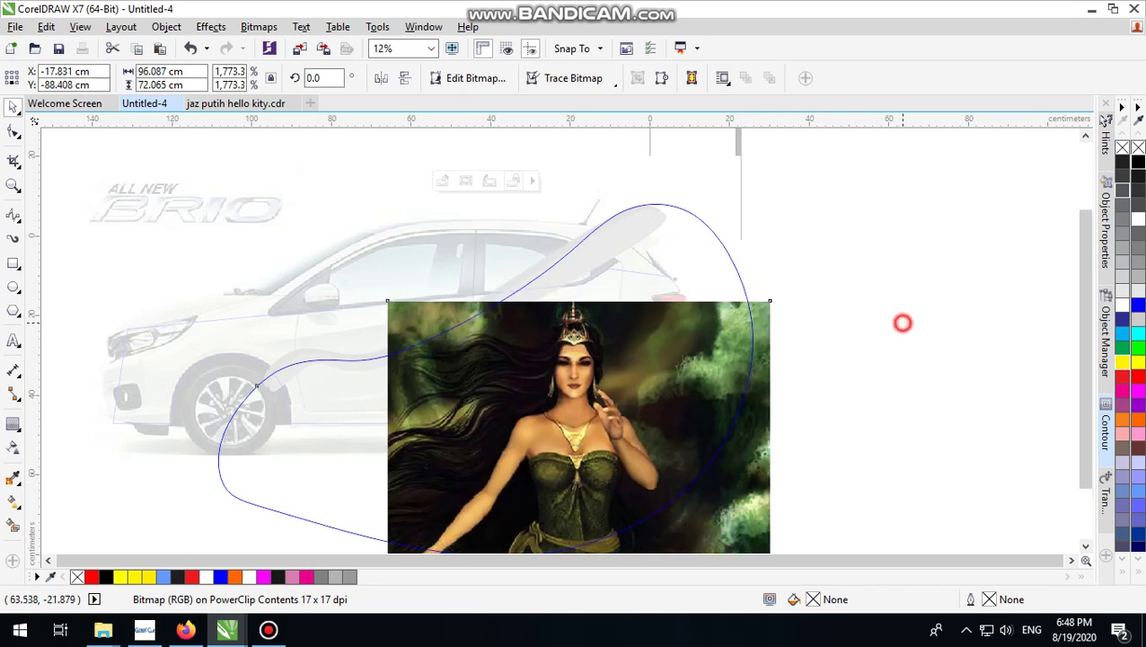
click(878, 298)
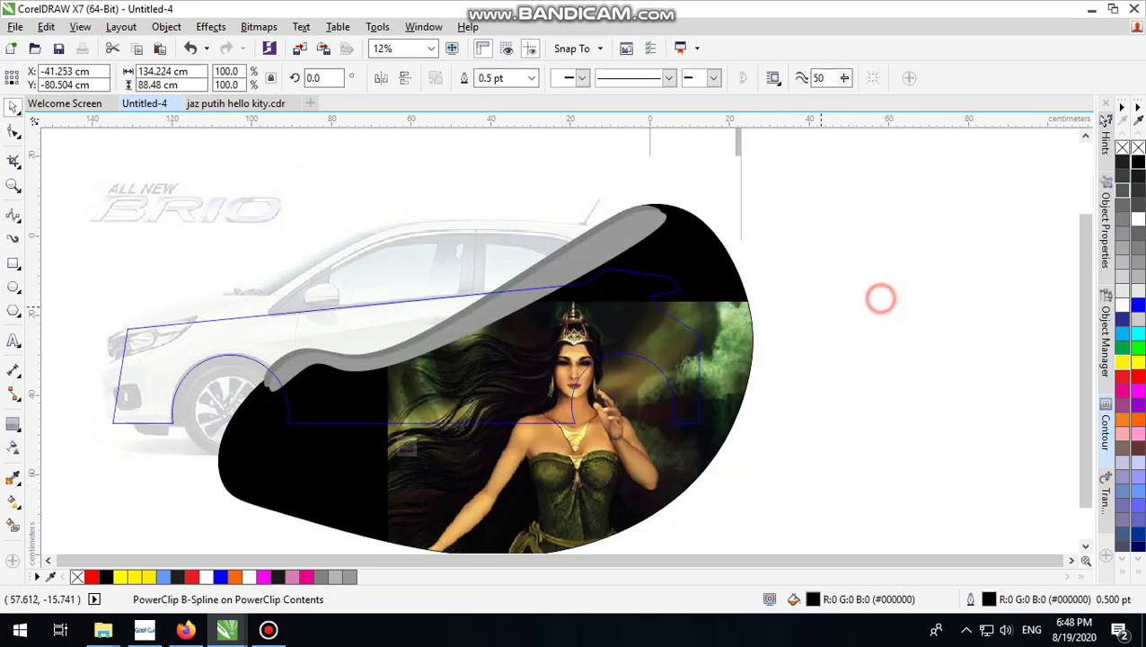
Draw a rectangle about 98.6 by 29.4 cm over the painting's upper edge and fill it black.
click(13, 263)
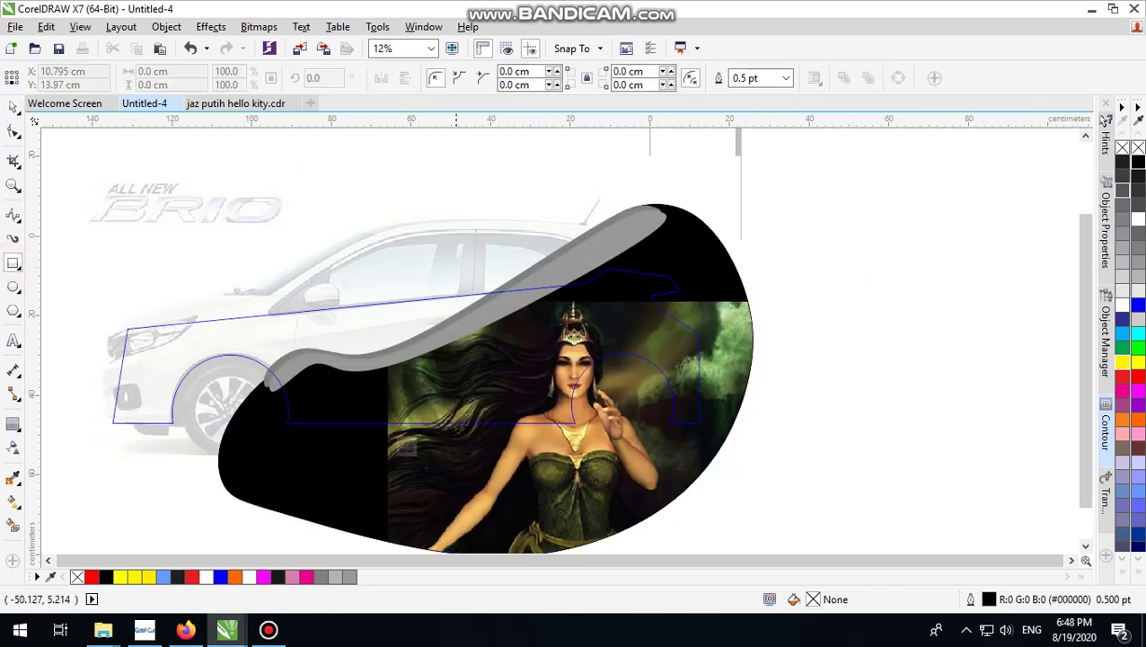
drag(443, 200, 838, 318)
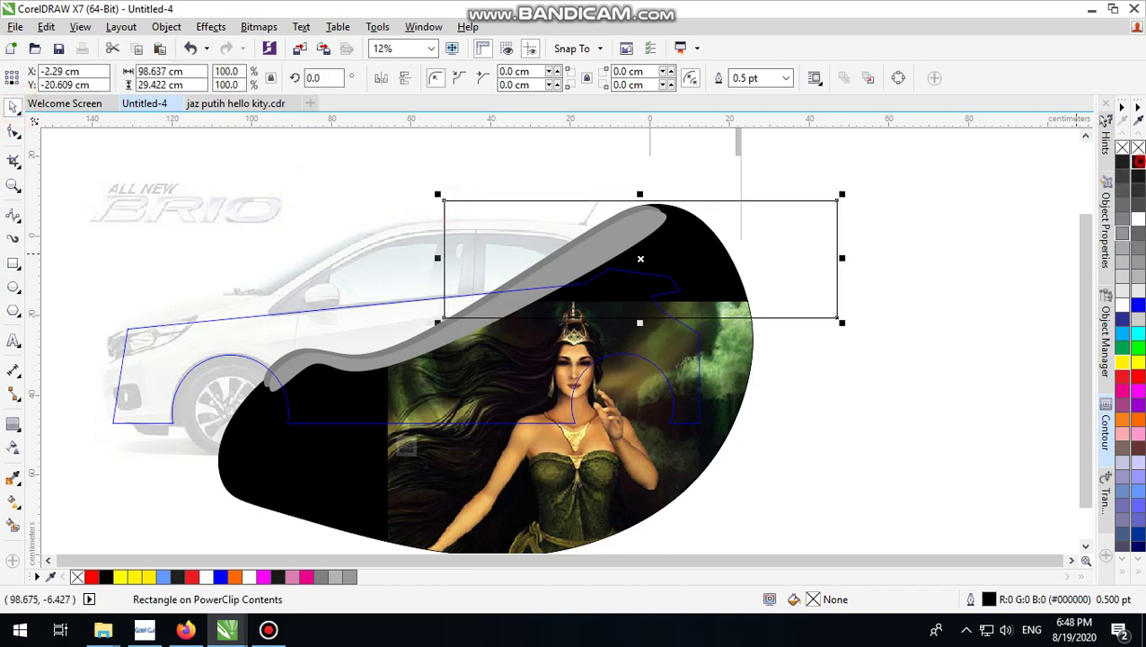
click(1138, 162)
click(954, 223)
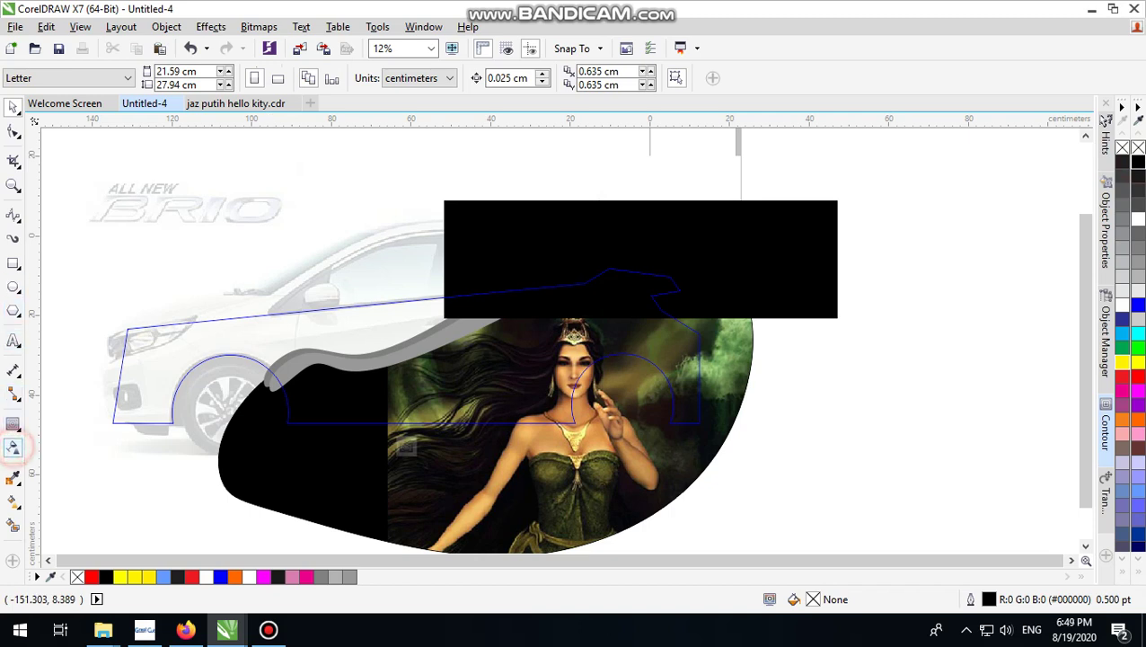
Apply a linear transparency at -90° to the black rectangle, fading its lower edge over the painting.
click(14, 446)
scroll(610, 308, up, 2)
click(623, 280)
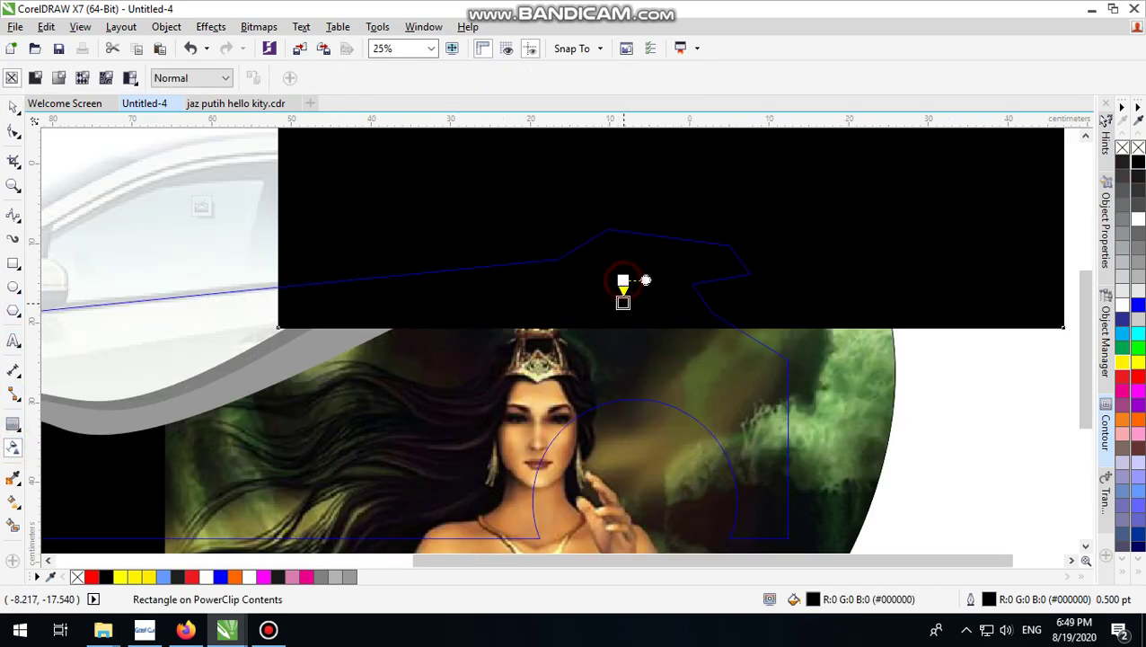
drag(622, 281, 623, 309)
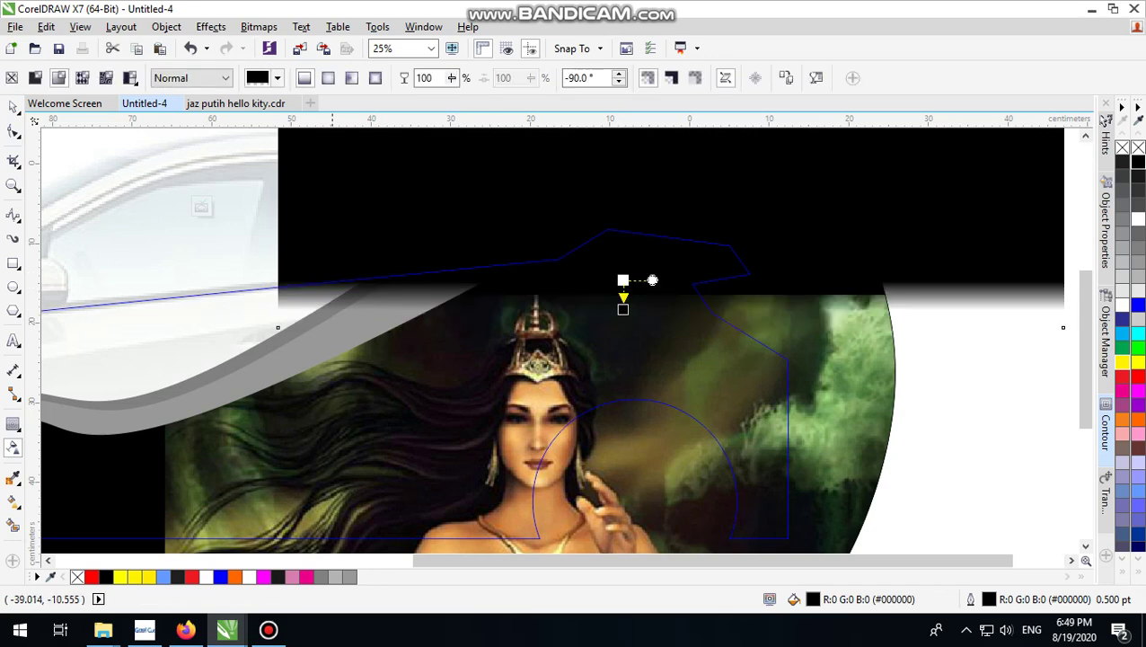
Duplicate the faded black rectangle, rotate the copy to about 91.5°, and place it upright over the painting's left edge.
click(14, 107)
drag(900, 180, 503, 397)
scroll(845, 229, down, 1)
right_click(503, 397)
click(503, 397)
drag(606, 346, 500, 228)
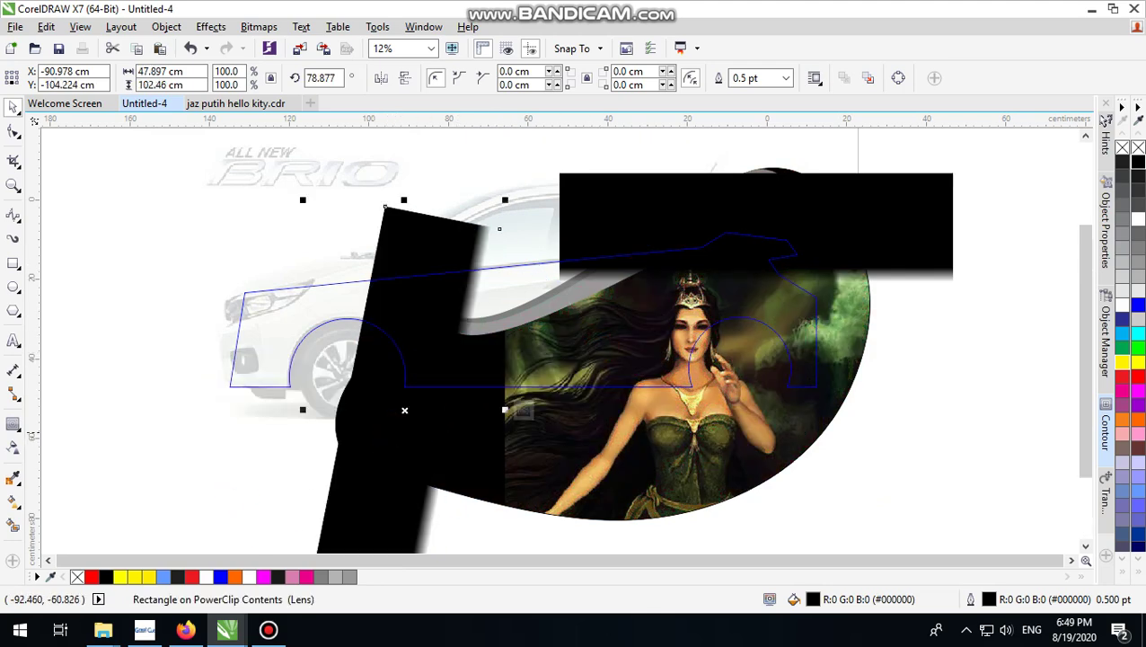
drag(506, 199, 516, 231)
shift+click(771, 434)
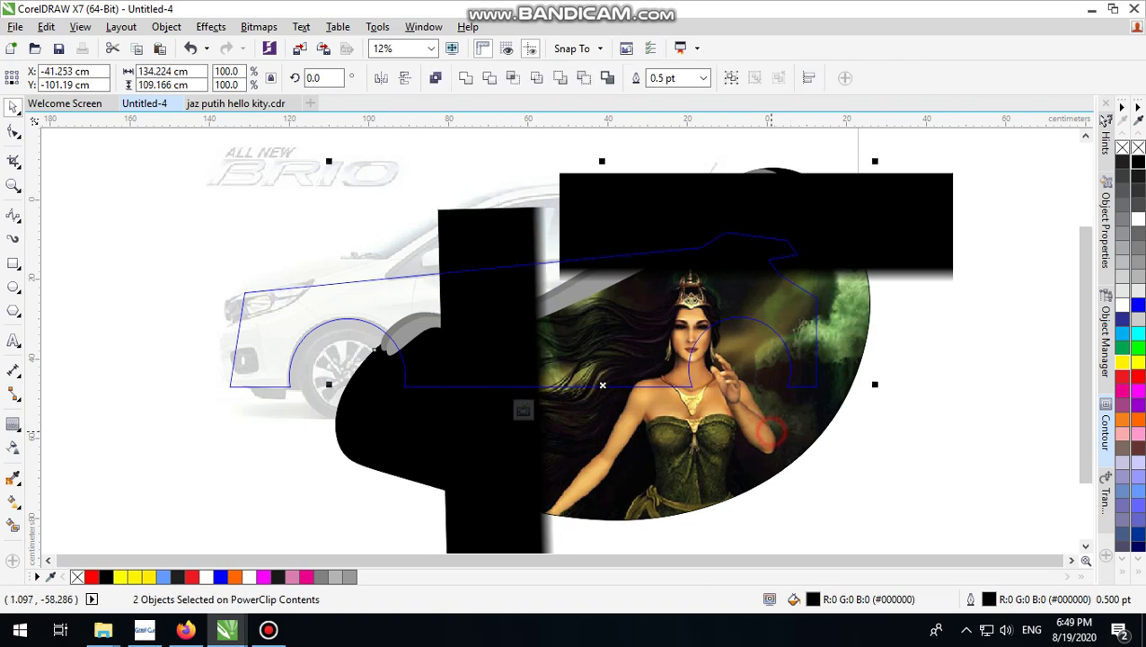
shift+click(917, 193)
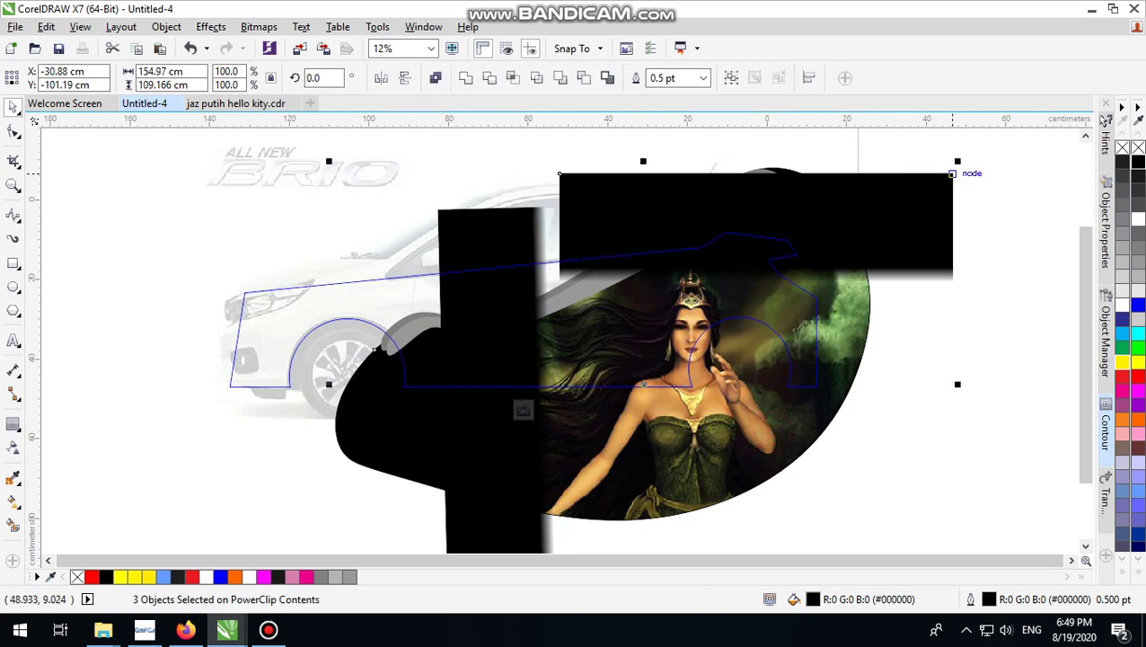
click(962, 163)
click(847, 371)
scroll(693, 360, down, 1)
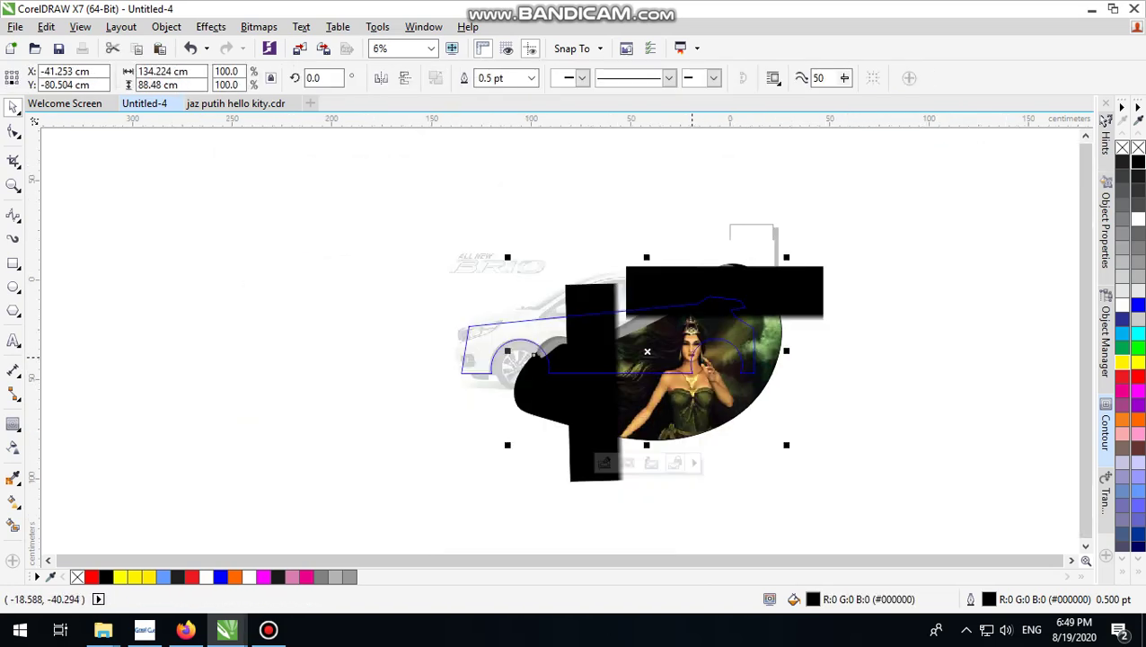
click(893, 293)
click(892, 293)
scroll(710, 329, up, 2)
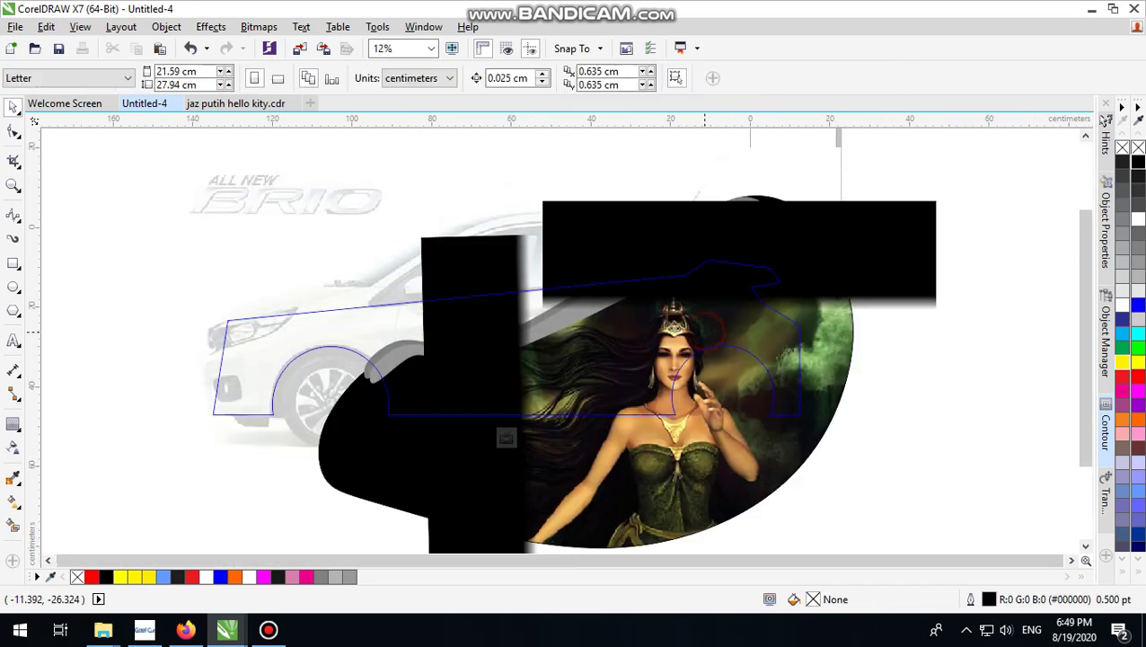
PowerClip the upright and the horizontal faded black rectangles inside the B-Spline shape.
click(465, 236)
right_click(467, 236)
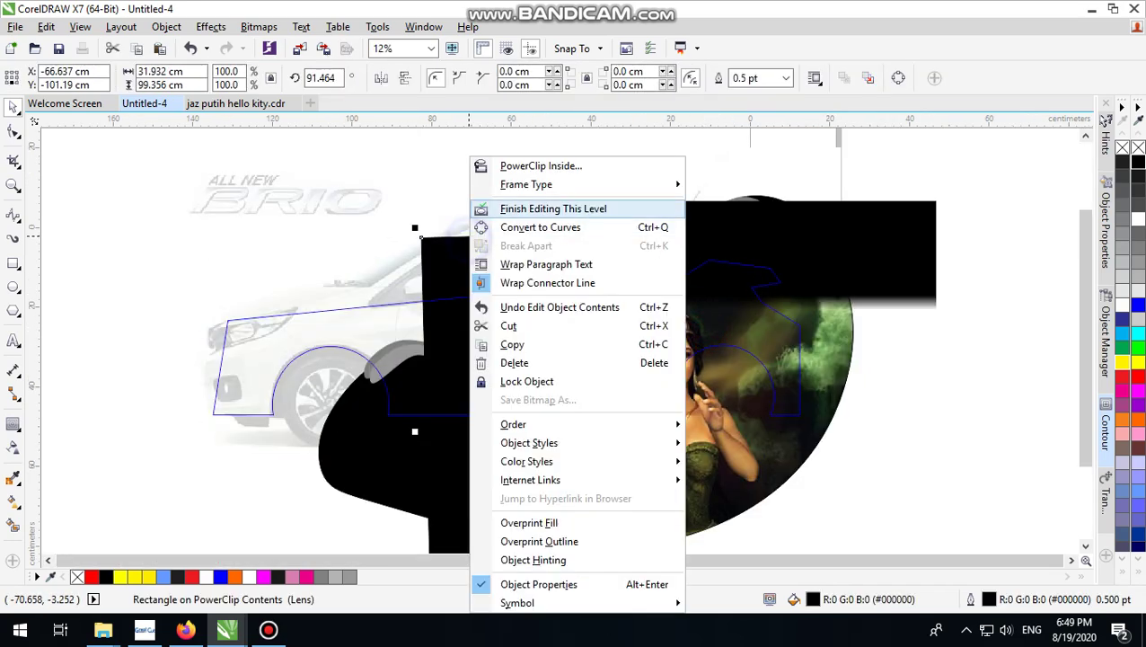
click(550, 159)
click(507, 437)
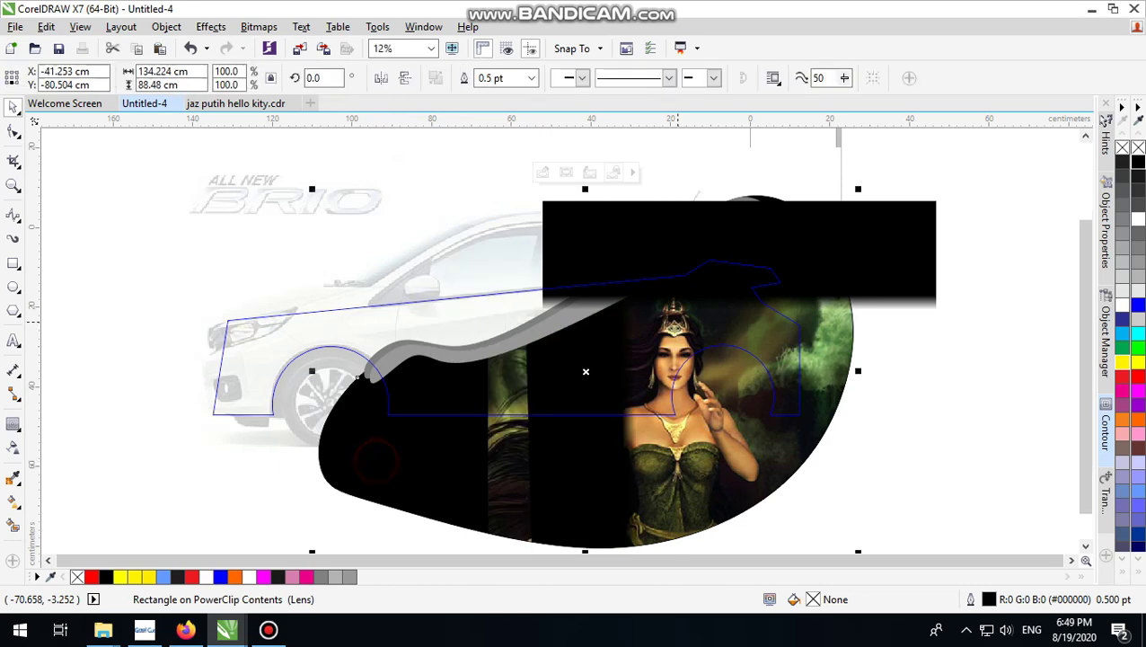
click(896, 240)
right_click(895, 240)
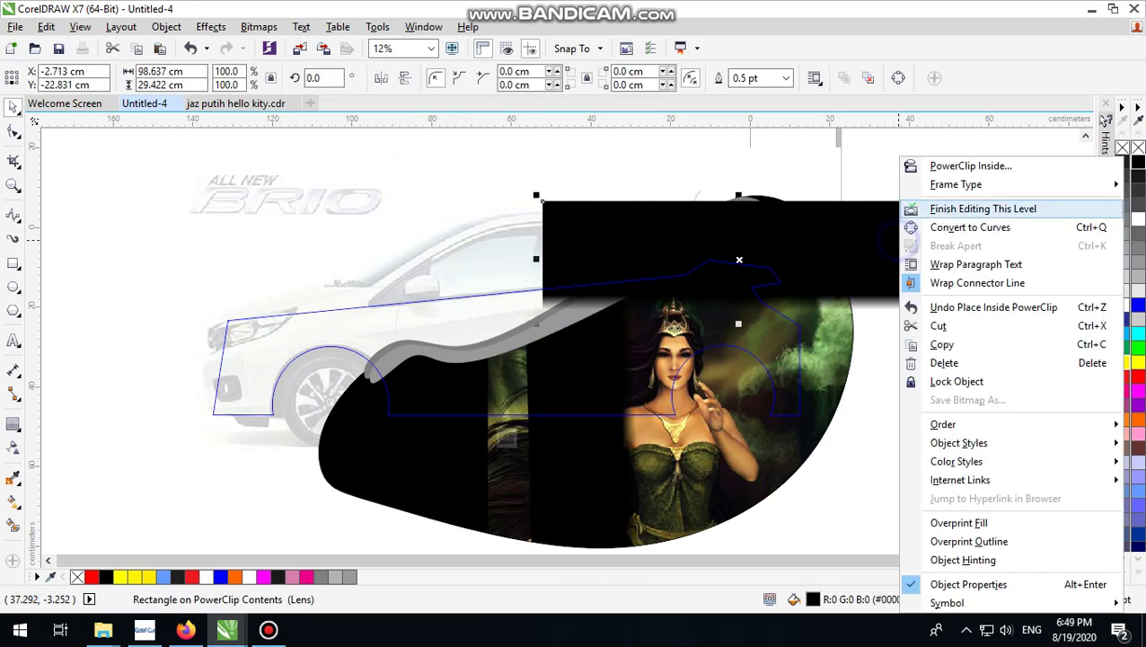
click(929, 164)
click(835, 338)
Within the B-Spline shape's contents, move the upright faded rectangle left so that it overlaps the painting's left edge.
ctrl+click(834, 322)
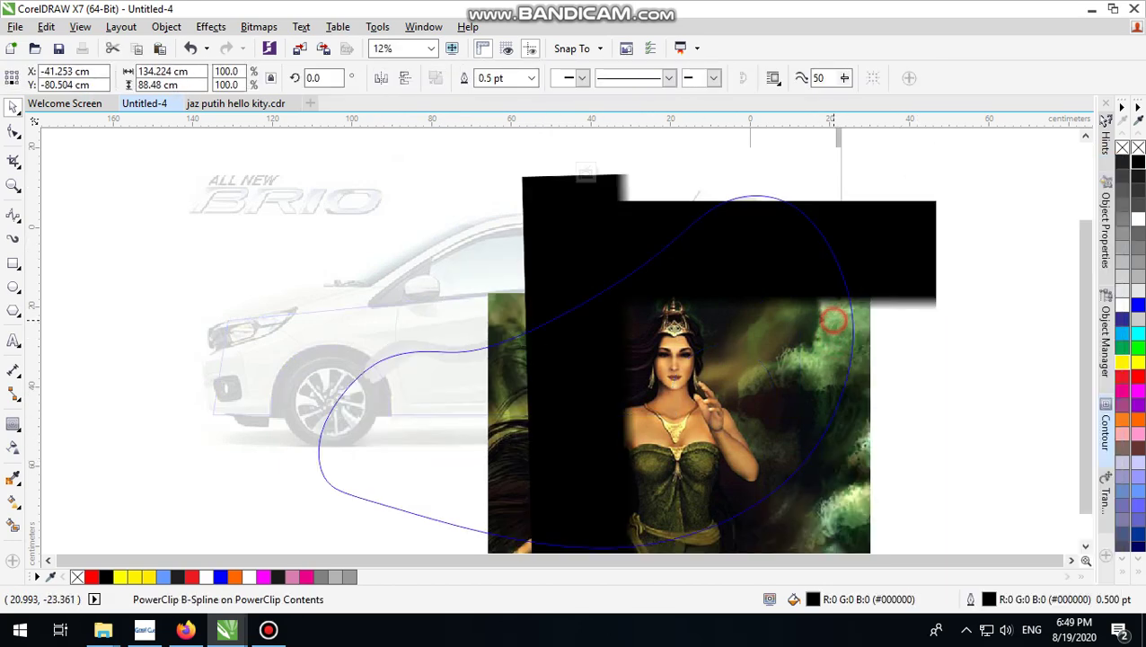
click(591, 431)
drag(549, 431, 507, 431)
scroll(621, 377, down, 1)
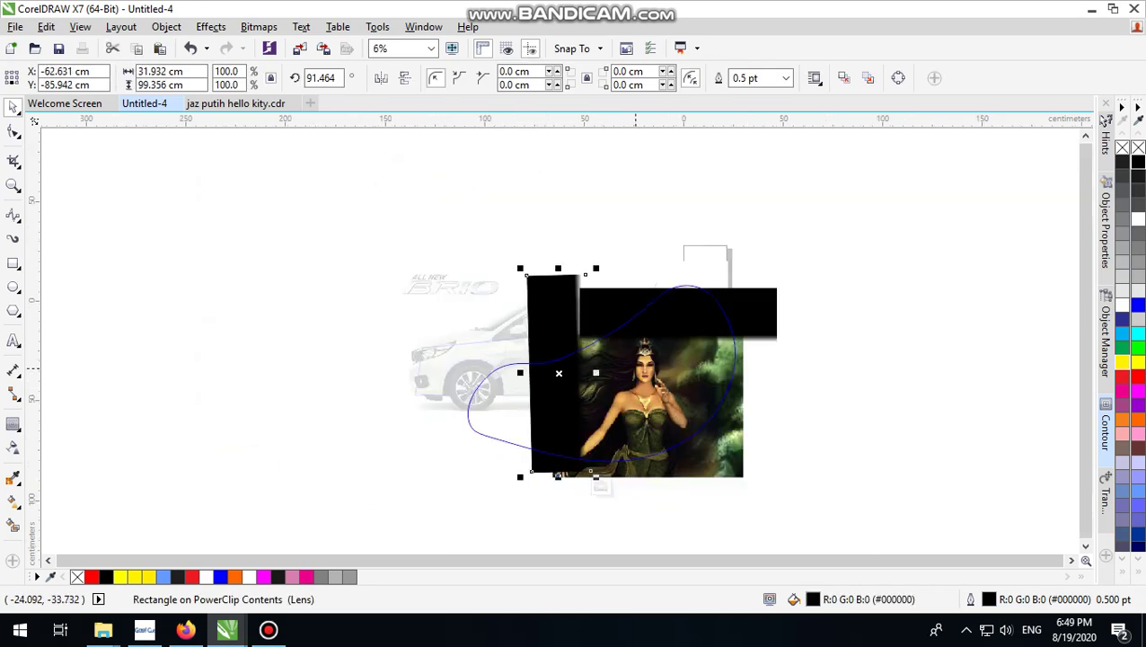
Fine-tune the horizontal position of the upright faded rectangle over the painting's left edge.
scroll(647, 387, up, 1)
drag(490, 212, 501, 212)
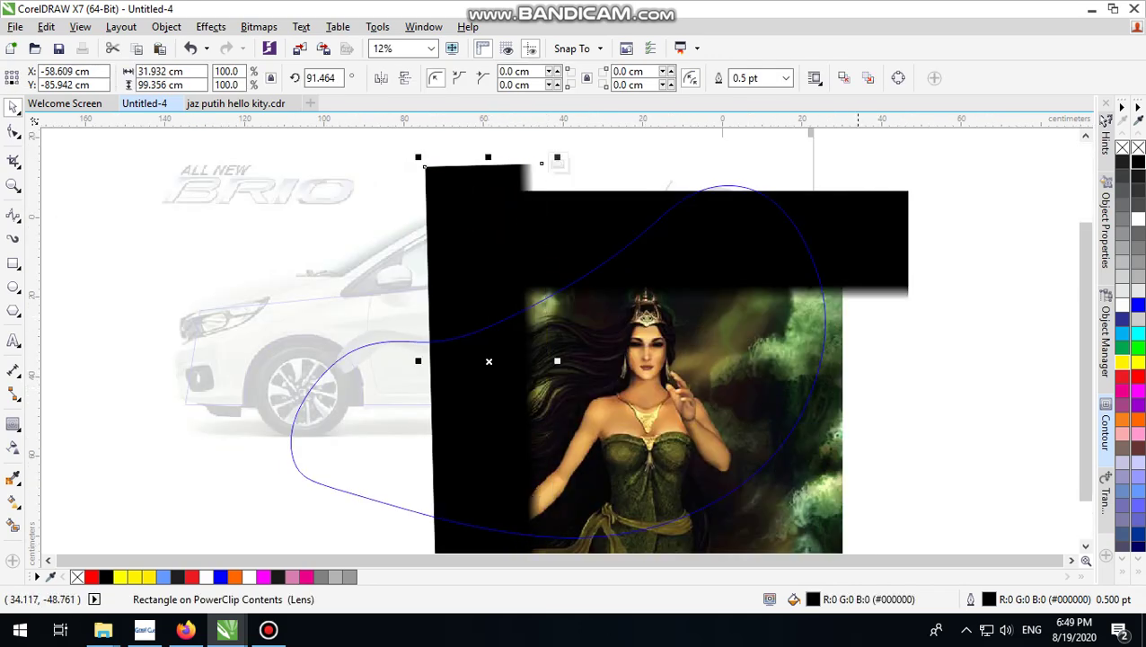
drag(481, 226, 462, 225)
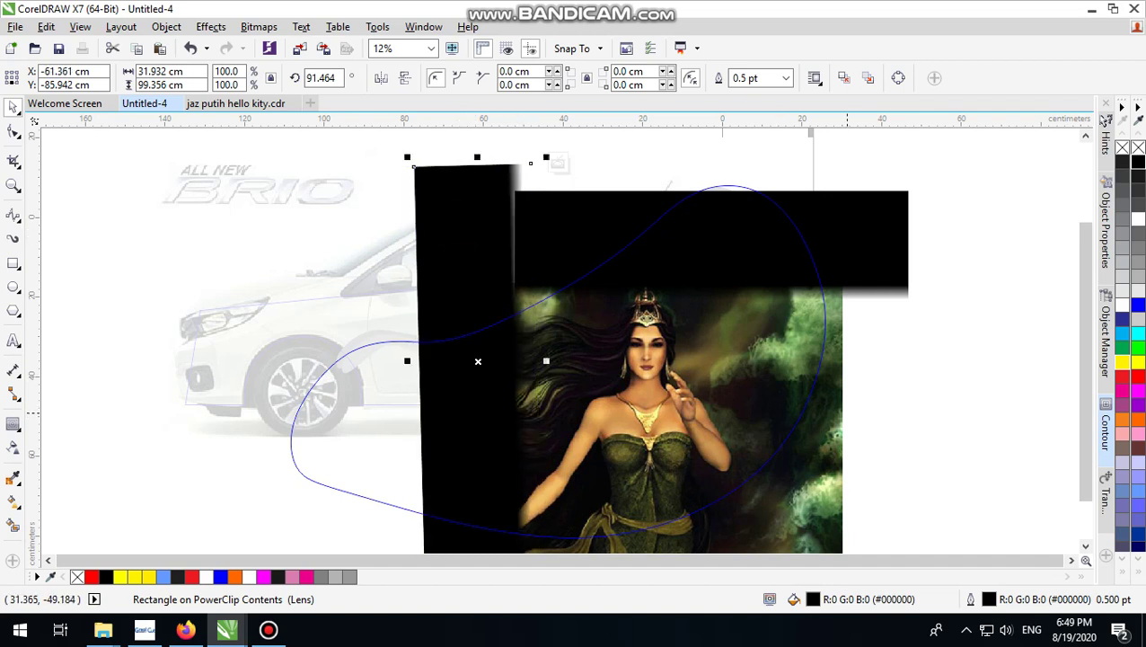
Scale the painting and both faded rectangles together to about 104.9 × 86.2 cm and shift them slightly up and left inside the B-Spline shape.
shift+click(843, 412)
shift+click(909, 256)
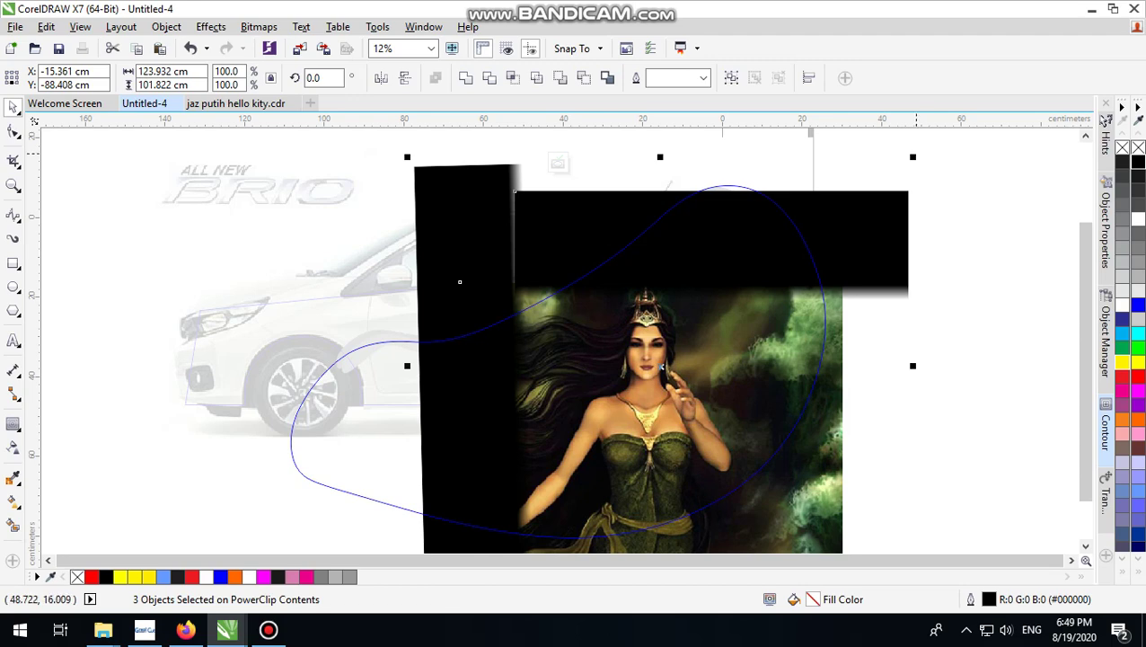
drag(913, 157, 875, 188)
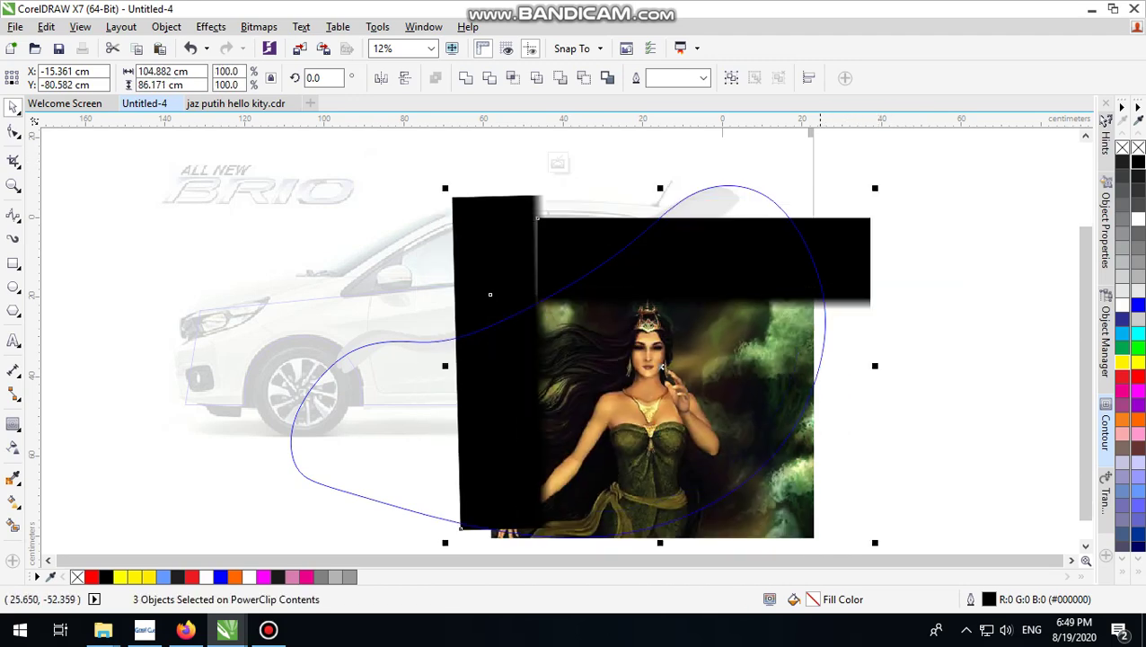
drag(783, 511, 779, 502)
ctrl+click(941, 396)
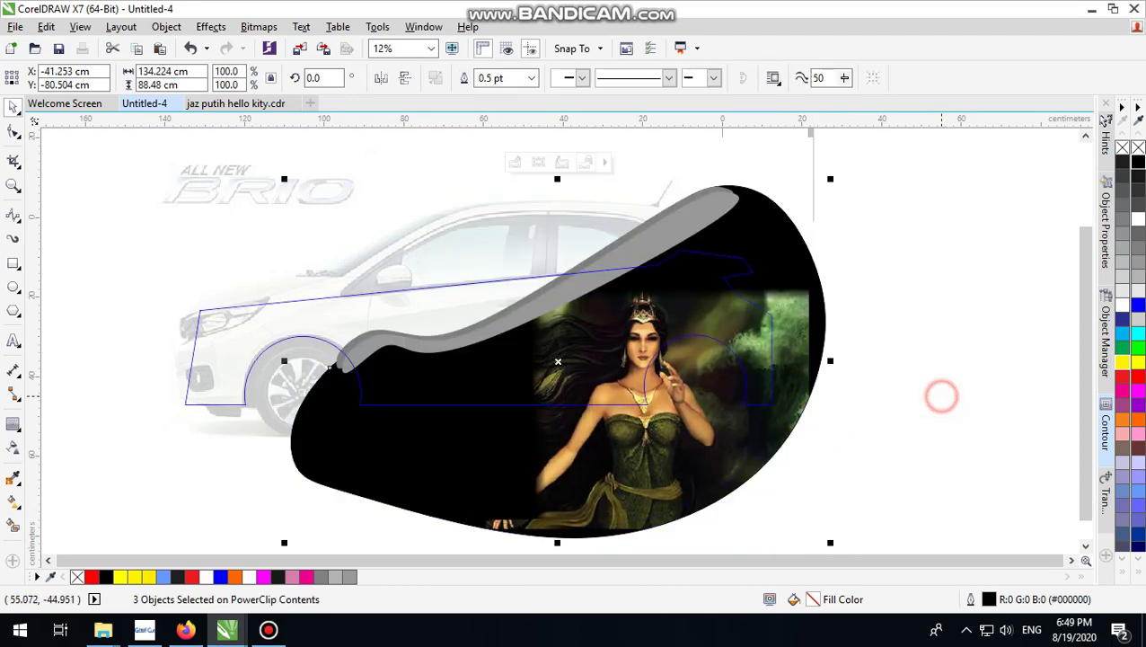
Move the painting and both faded rectangles together up and slightly right inside the B-Spline shape, and finish editing the PowerClip contents.
ctrl+click(744, 436)
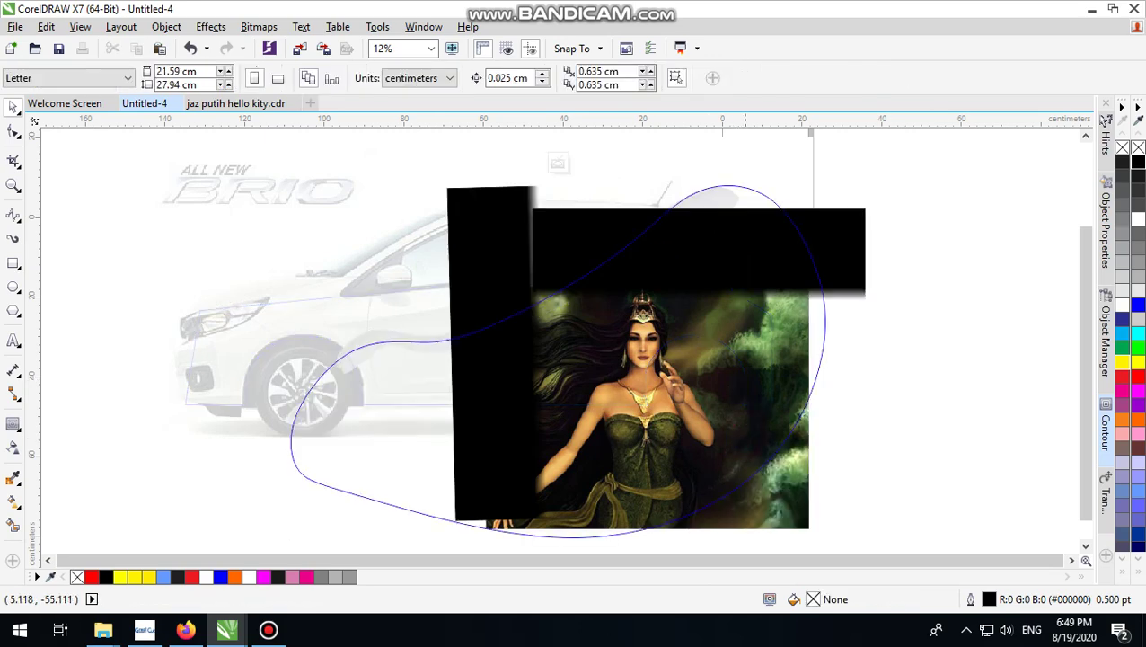
click(784, 494)
shift+click(841, 220)
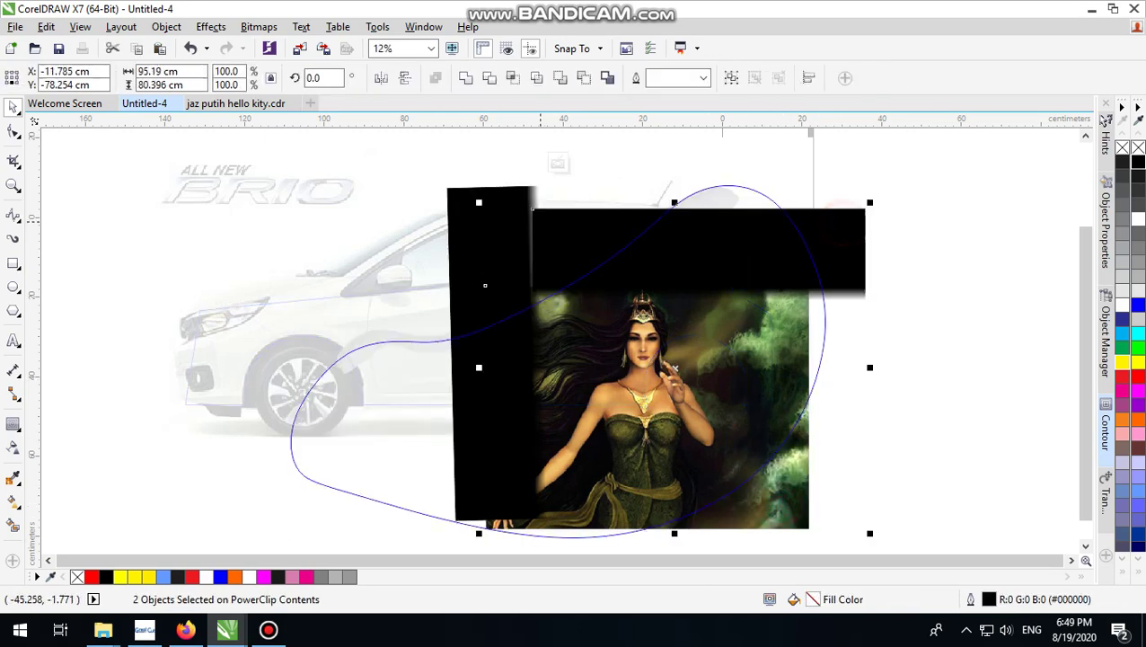
shift+click(504, 192)
drag(715, 505, 726, 480)
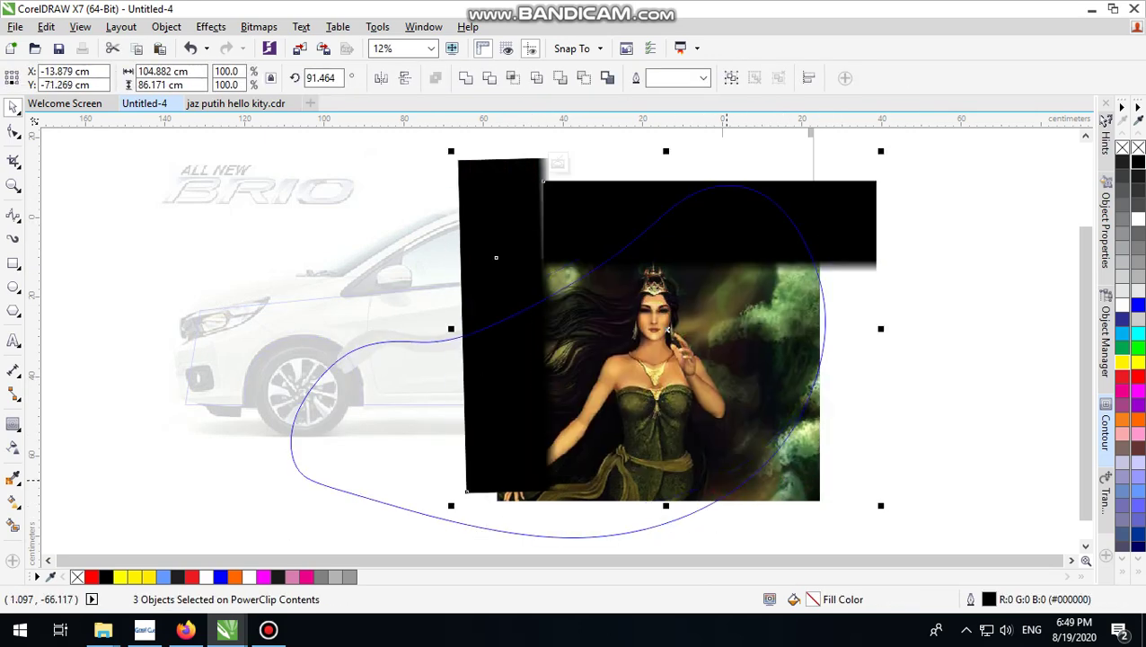
click(926, 320)
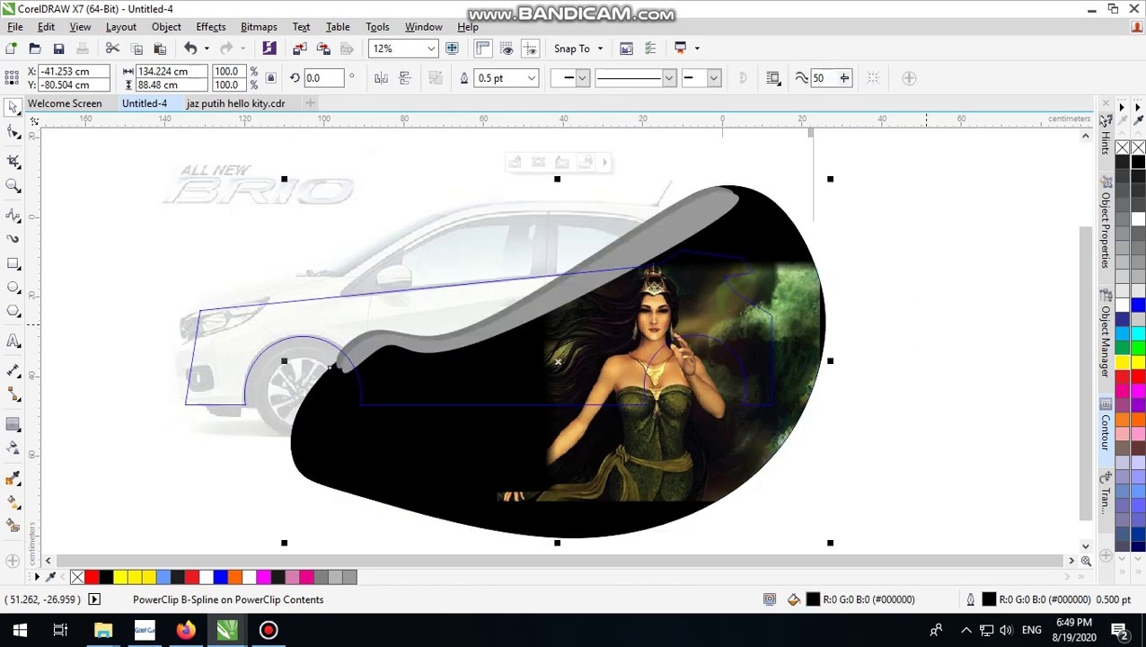
click(929, 363)
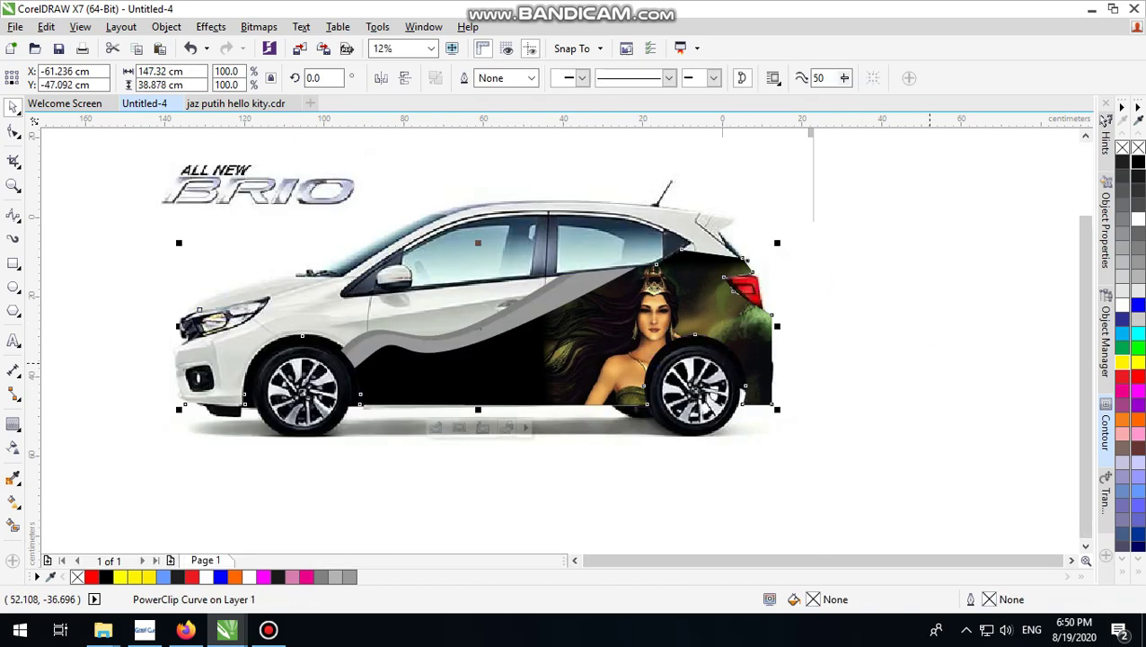
Convert the edges at the car-body curve's lower rear corner to curves and delete the corner node to round it along the bumper.
scroll(702, 357, up, 1)
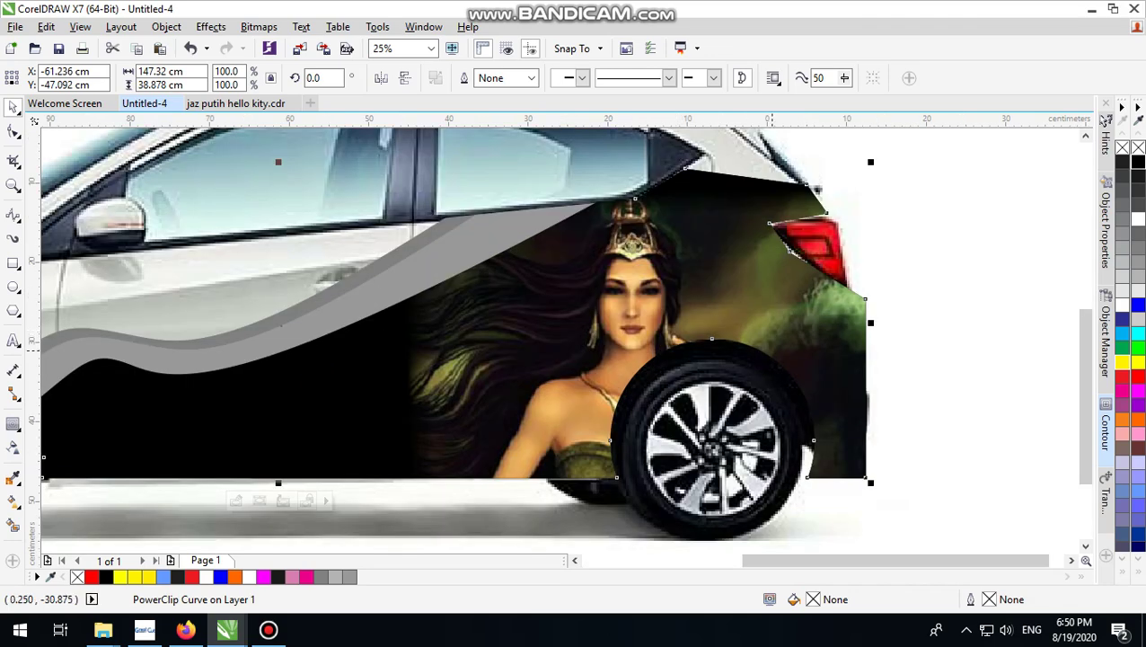
scroll(822, 359, down, 1)
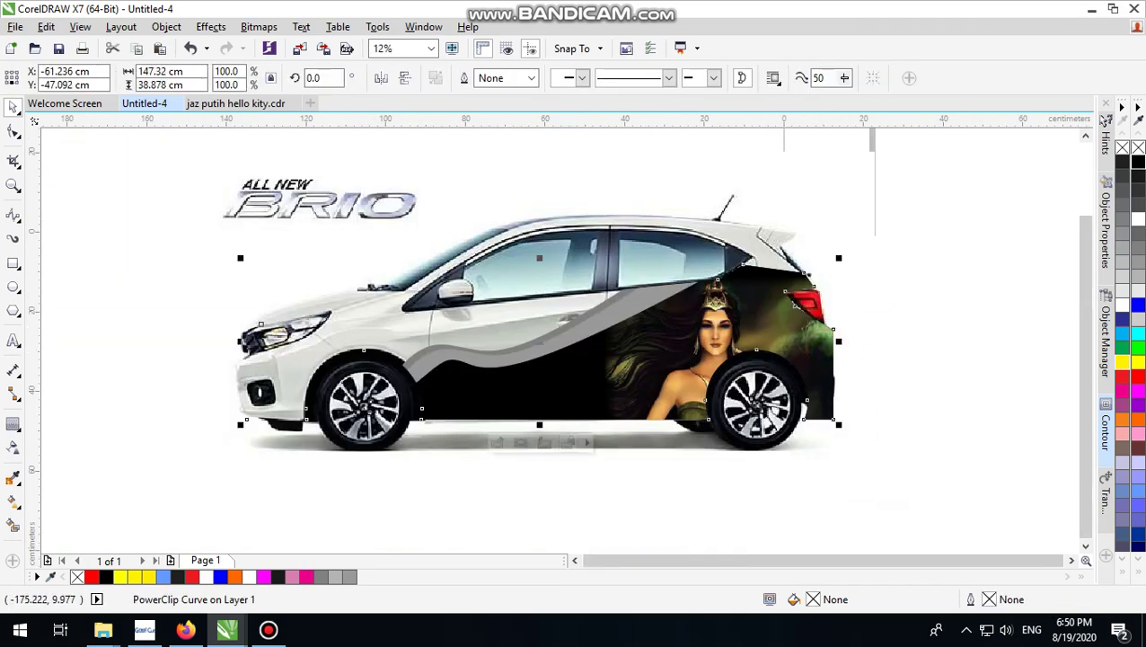
click(13, 132)
click(872, 438)
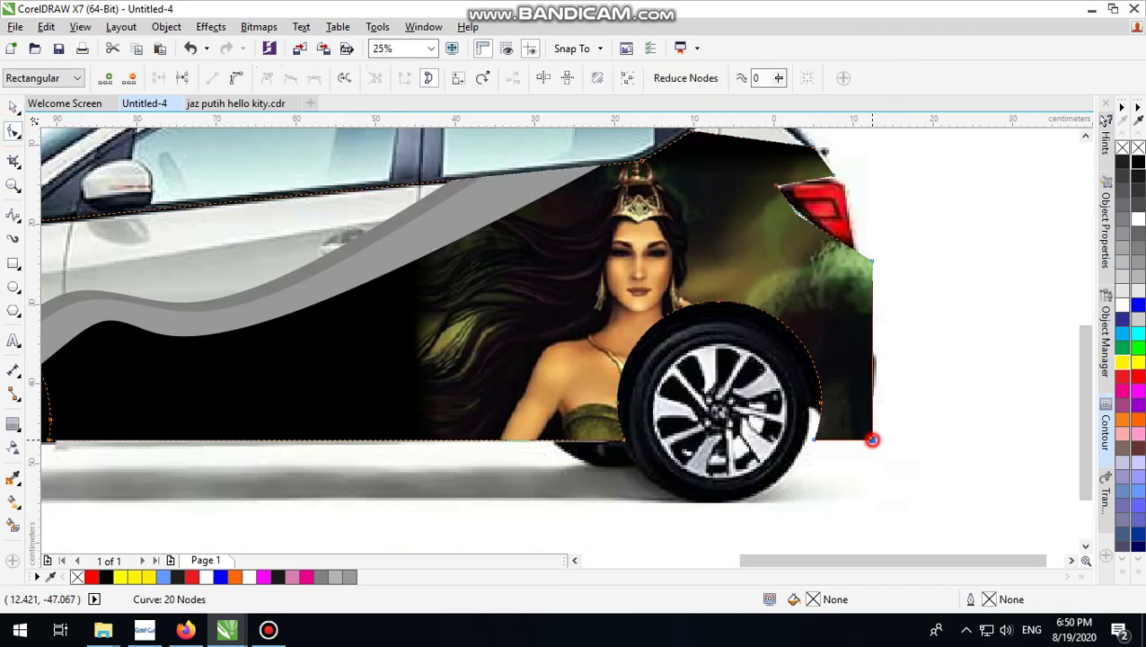
key(Delete)
key(ctrl+z)
click(236, 77)
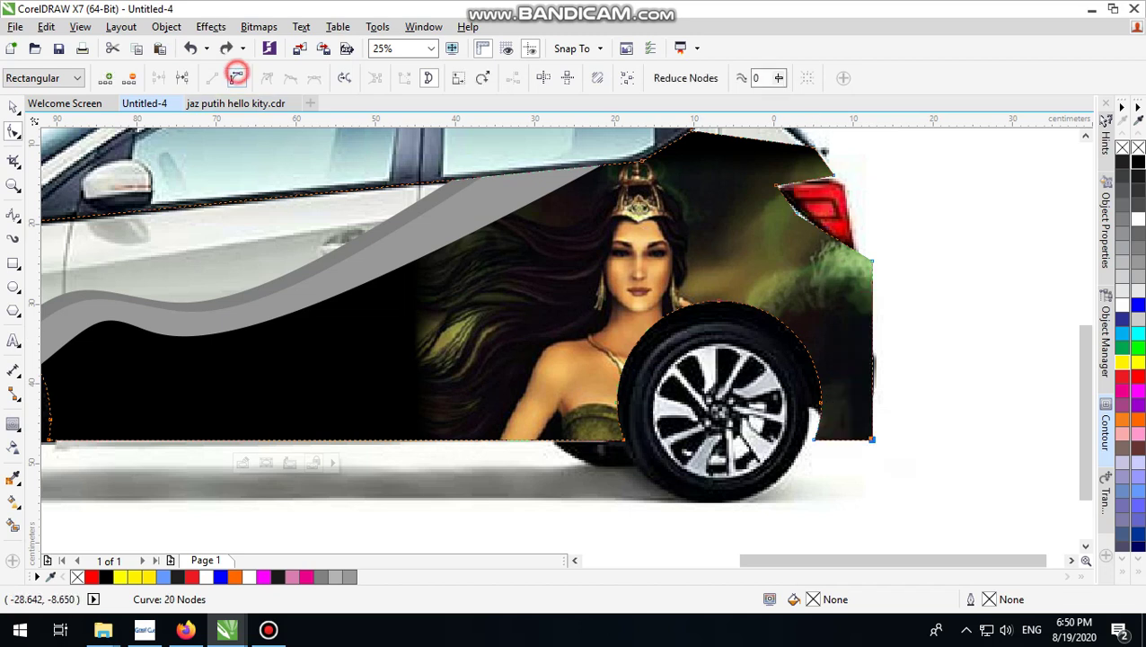
key(Delete)
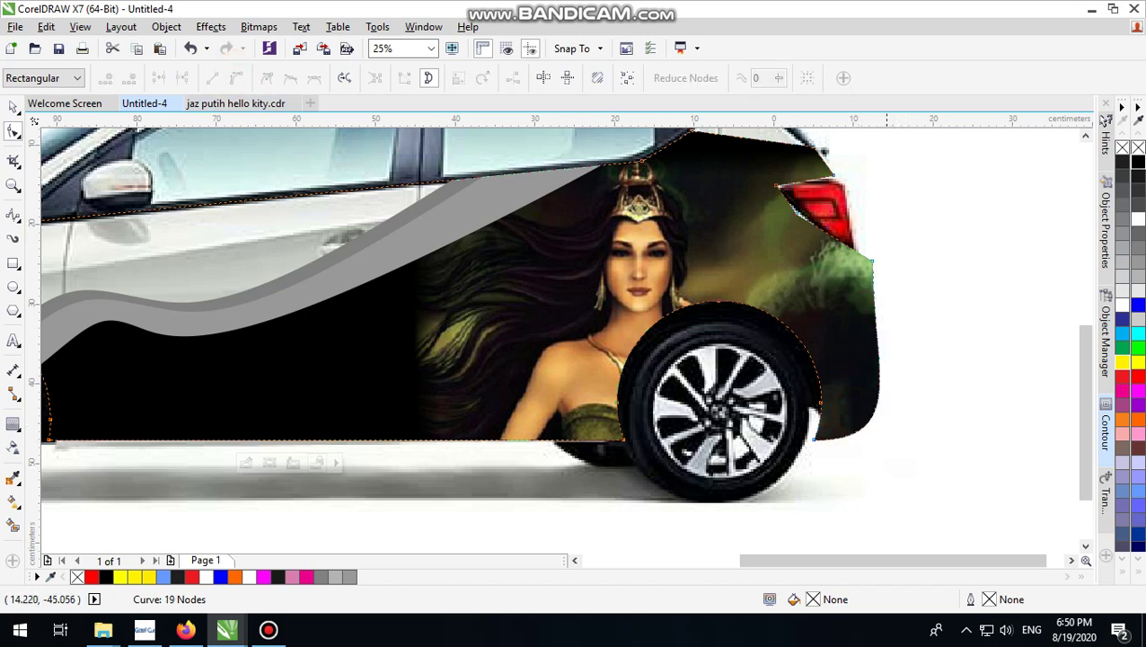
click(13, 107)
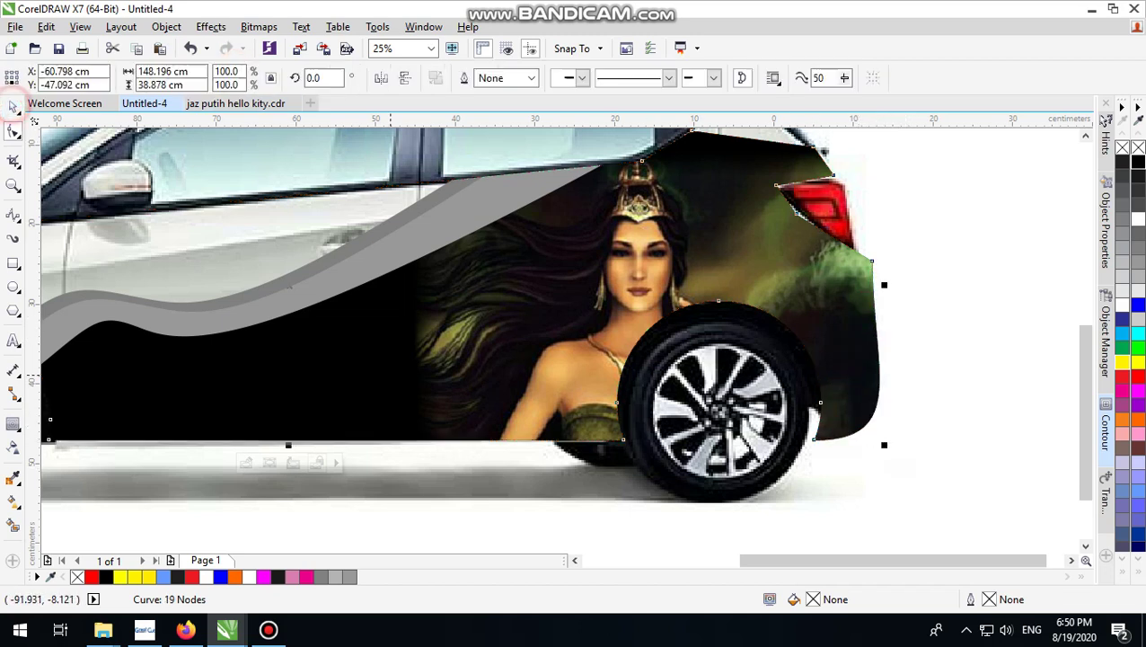
click(997, 359)
Open the car-body curve's PowerClip contents for editing.
scroll(829, 377, down, 1)
scroll(828, 378, up, 1)
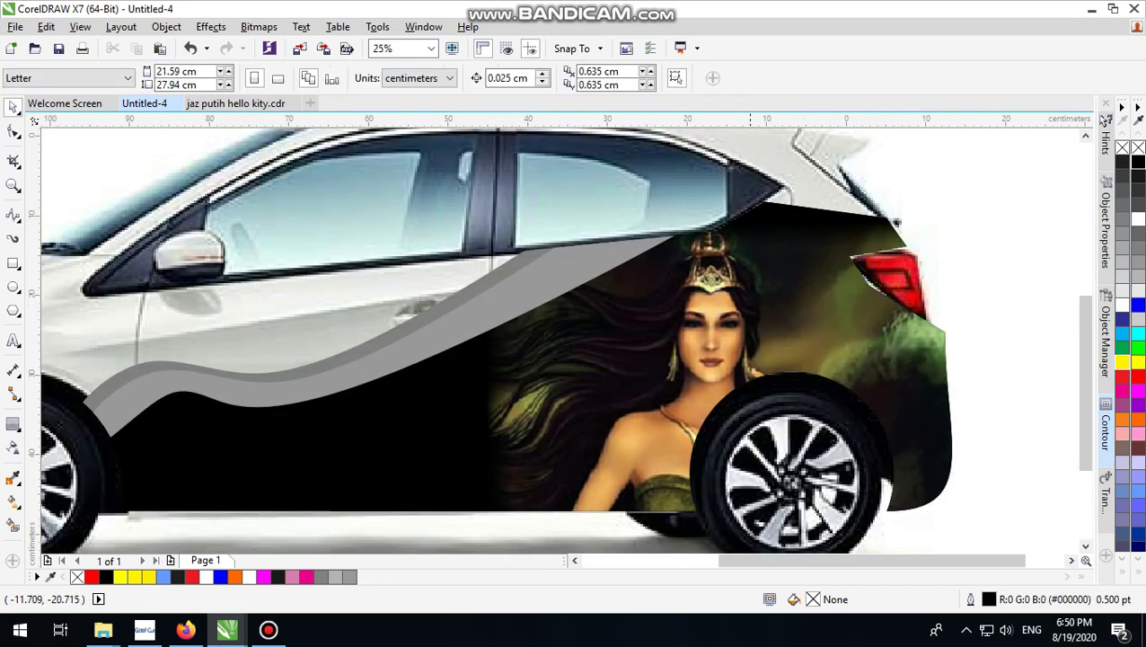
scroll(829, 378, down, 2)
scroll(709, 303, up, 1)
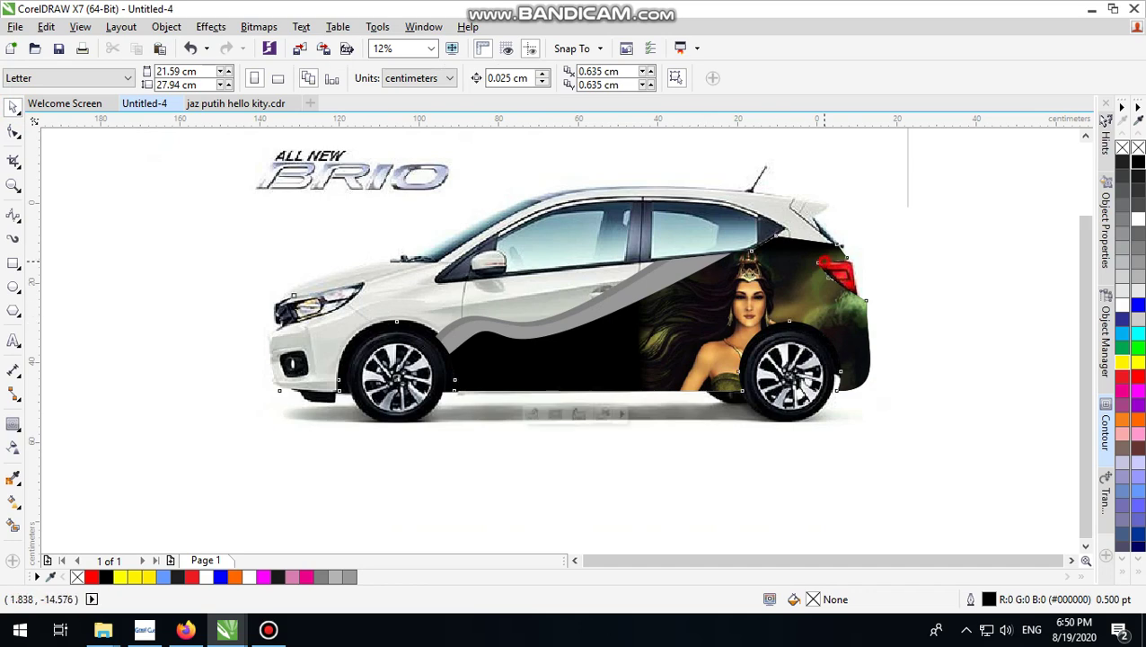
click(825, 262)
double_click(787, 256)
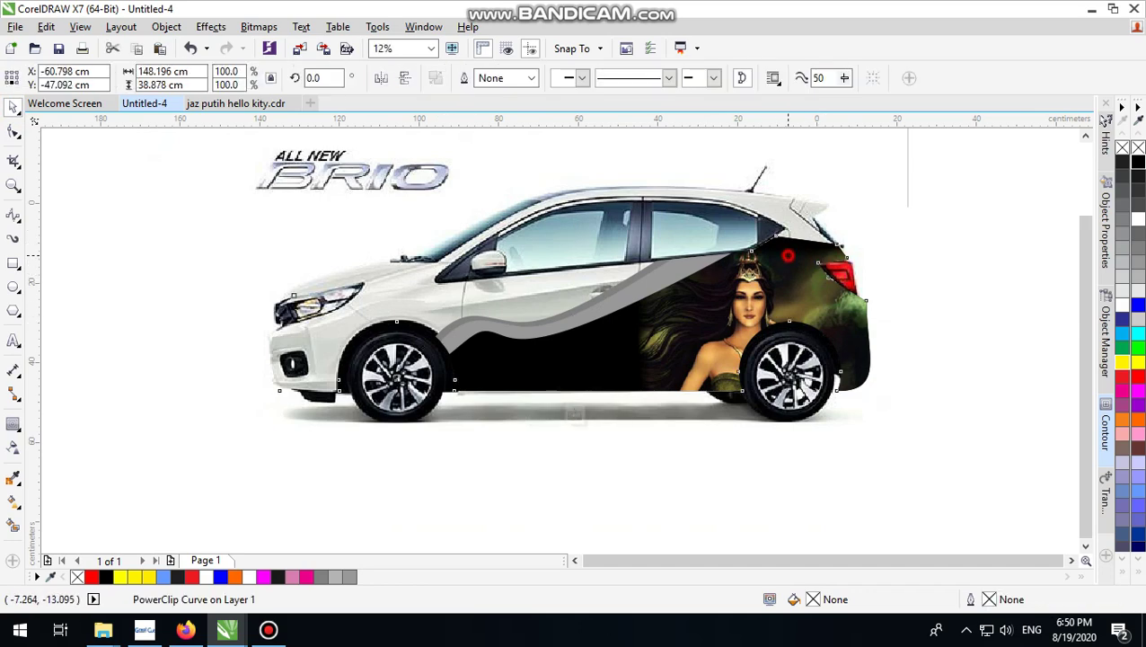
click(755, 226)
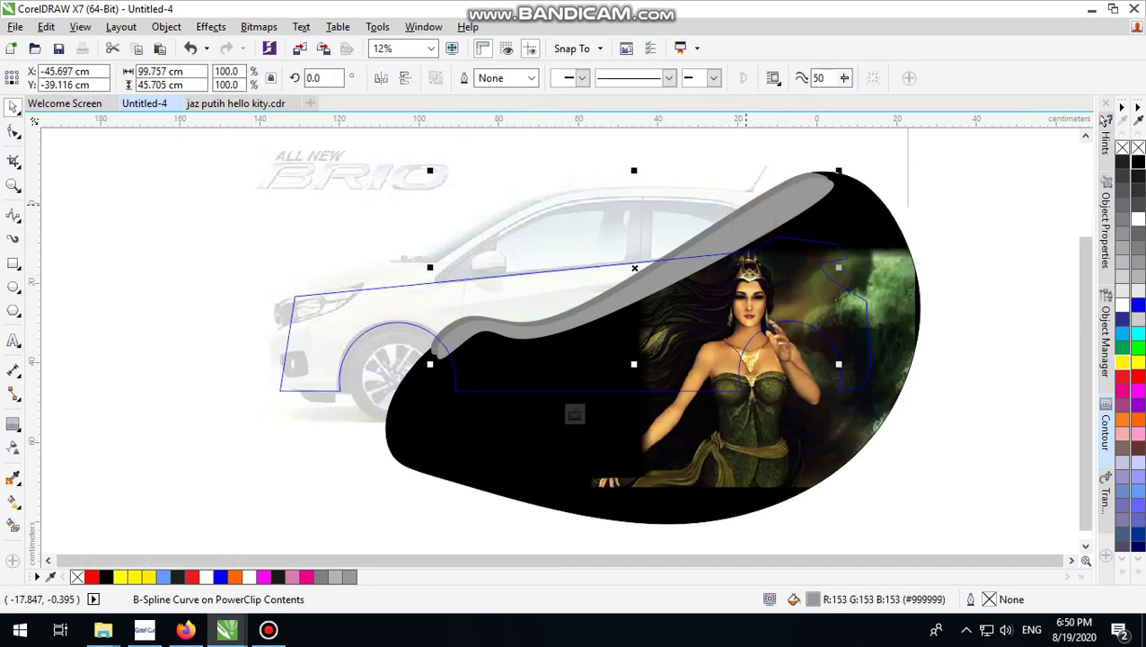
drag(768, 208, 870, 178)
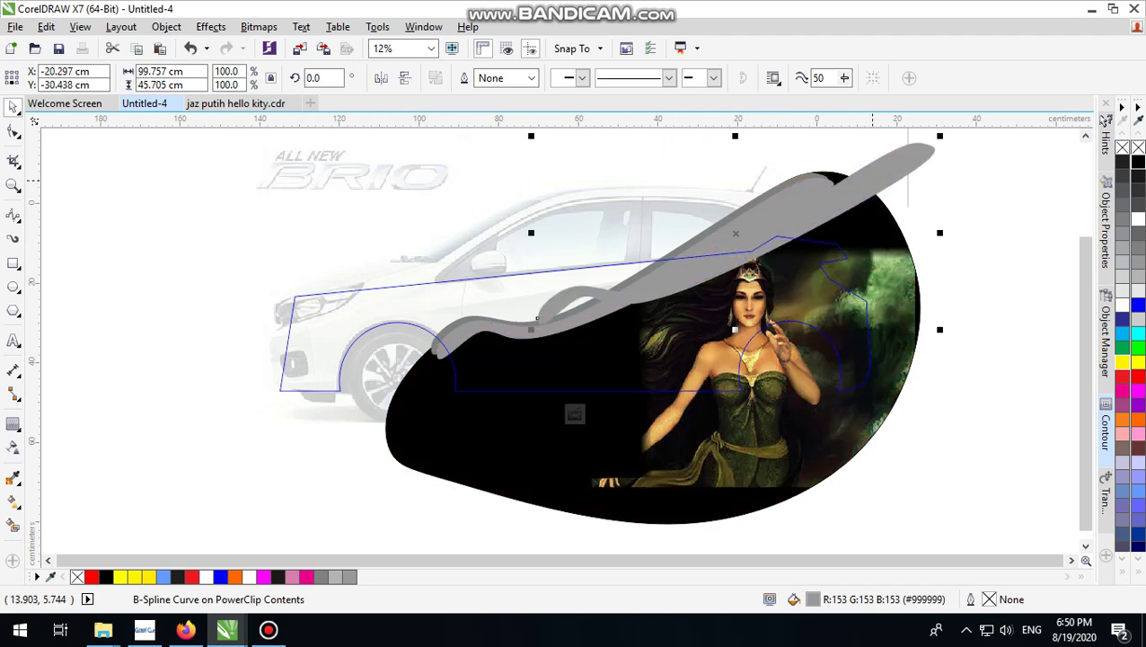
key(ctrl+z)
Duplicate the light and dark gray bands together, placing the copies up and to the right beyond the black shape.
scroll(814, 170, up, 2)
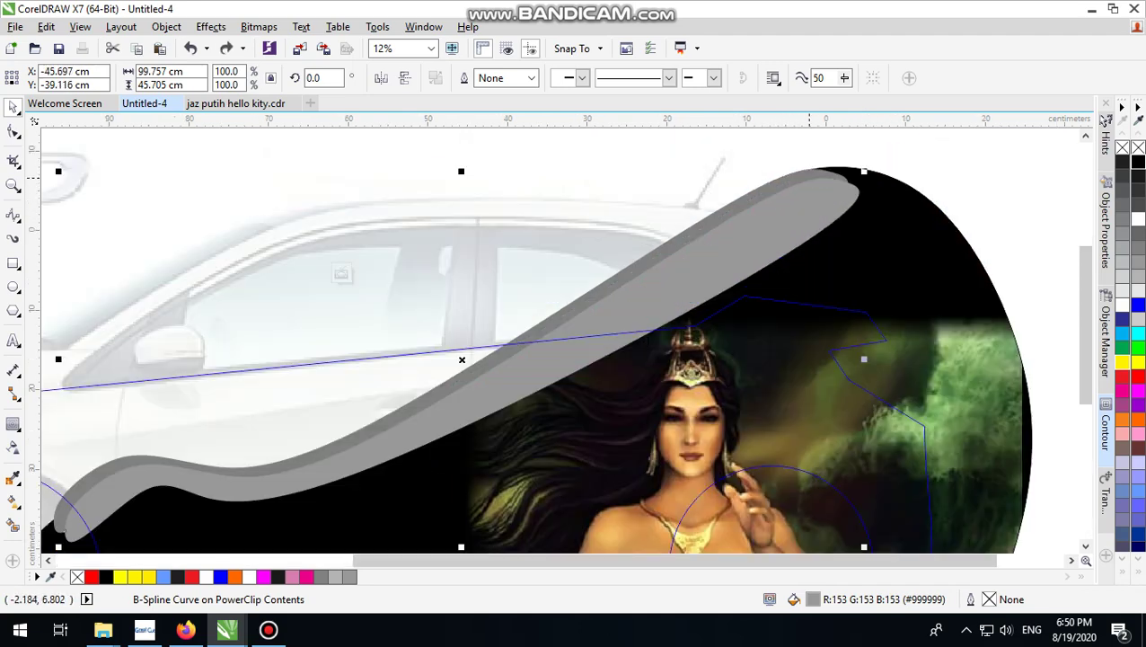
shift+click(766, 178)
shift+click(767, 184)
scroll(768, 185, down, 1)
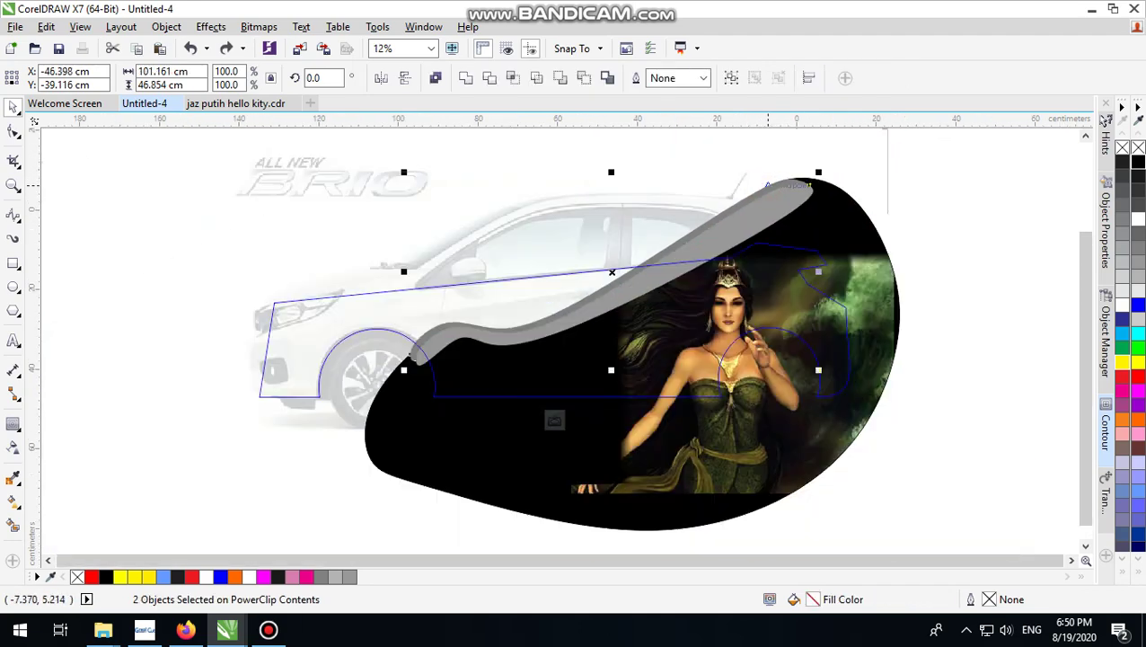
drag(763, 199, 897, 156)
right_click(897, 155)
click(896, 153)
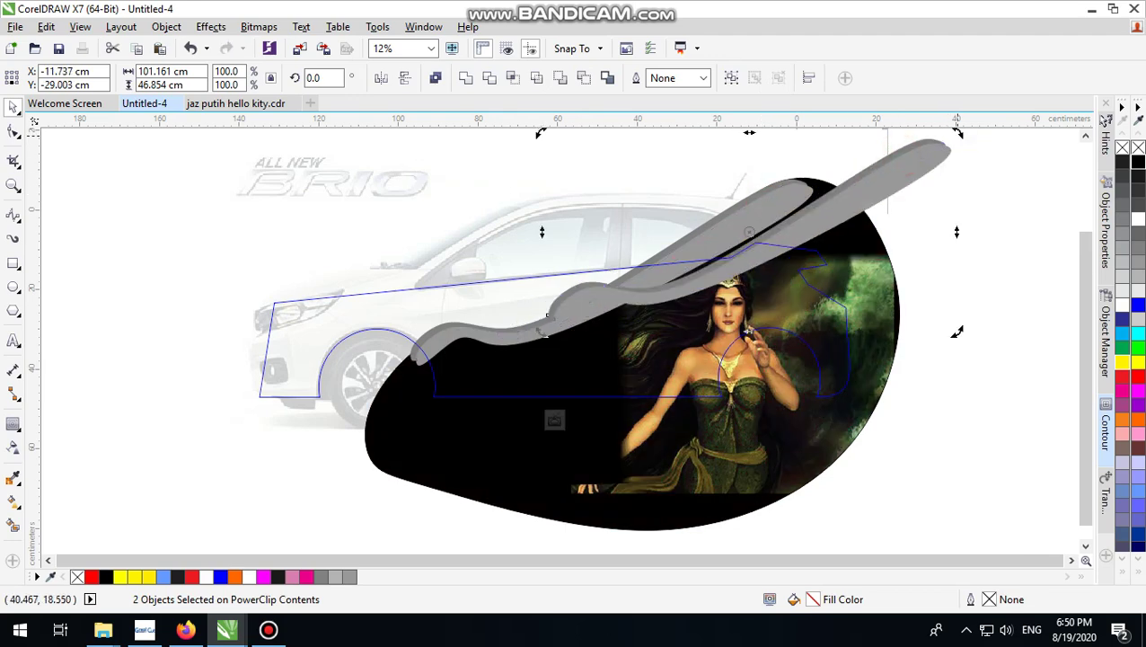
Rotate the duplicated gray bands clockwise to about 341.3° and position them across the rear window and roofline.
drag(958, 137, 977, 206)
drag(852, 238, 850, 216)
drag(534, 248, 545, 239)
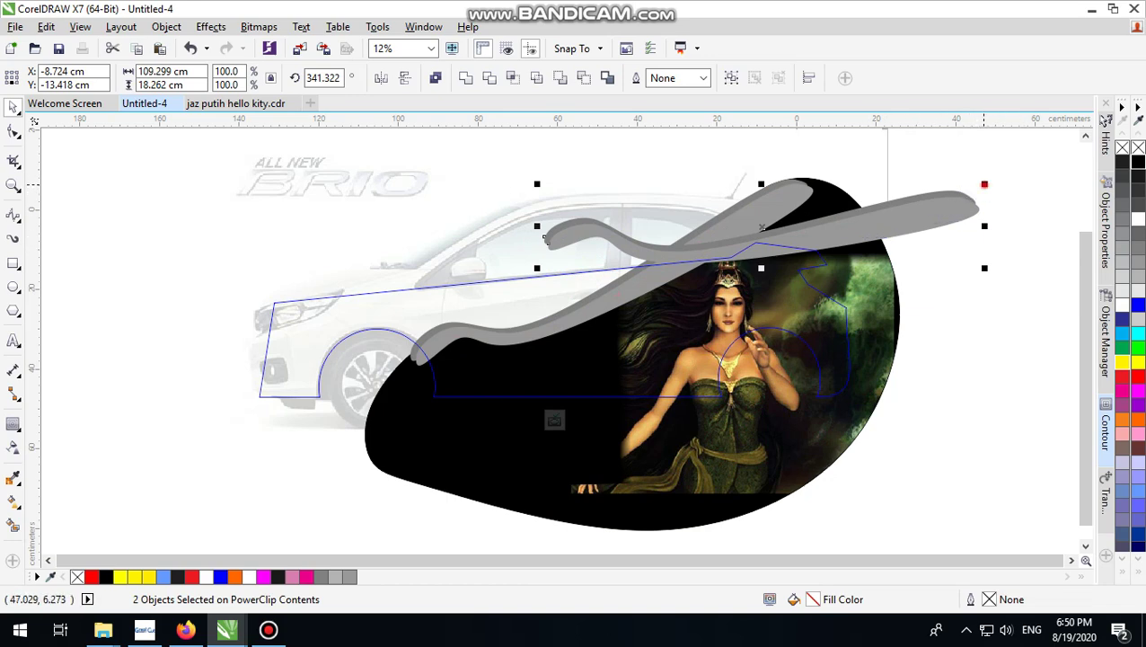
Scale the rotated gray bands to about 71 × 11.9 cm, shift them right over the rear pillar, and finish editing the PowerClip.
drag(985, 184, 707, 237)
drag(999, 230, 984, 211)
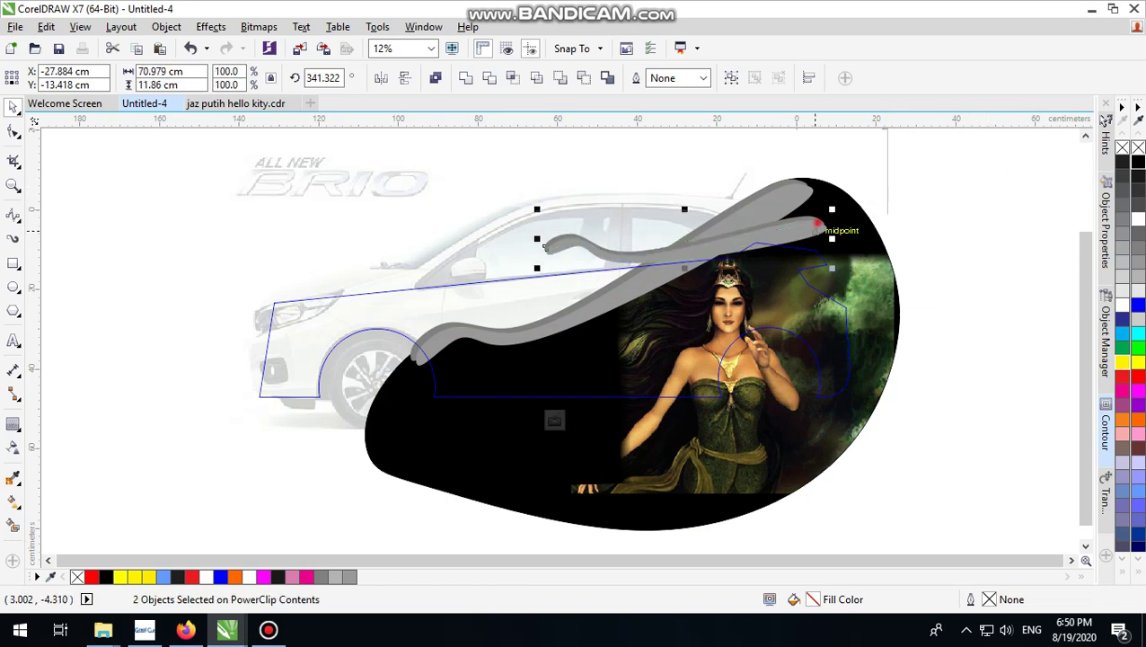
drag(813, 222, 845, 213)
drag(545, 247, 545, 247)
click(924, 163)
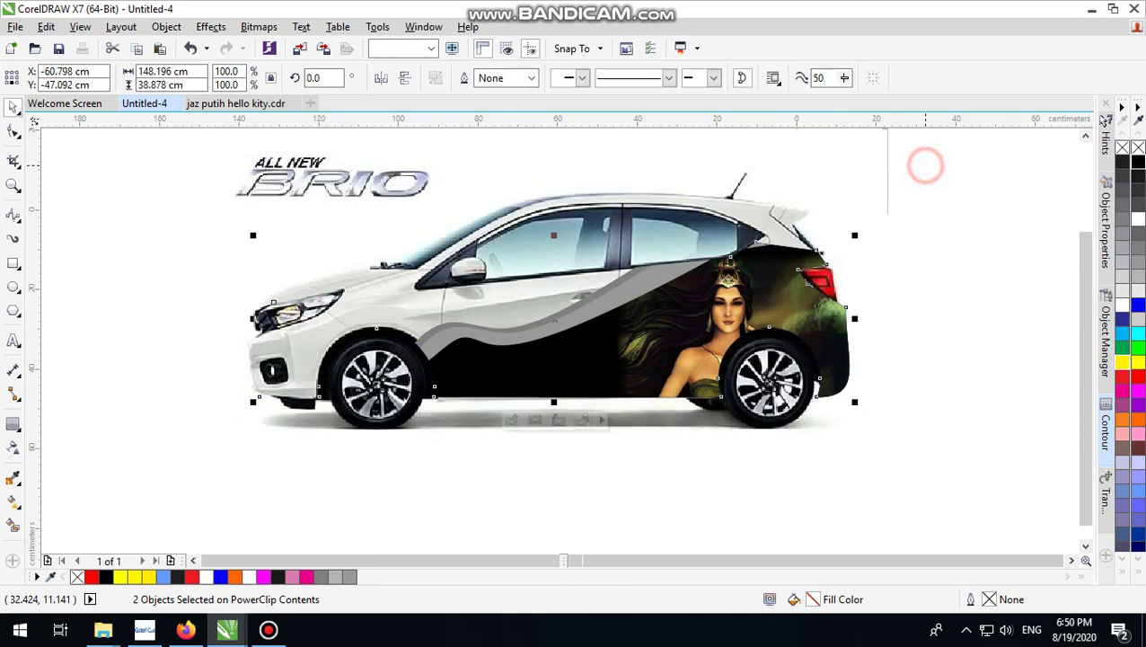
ctrl+click(785, 257)
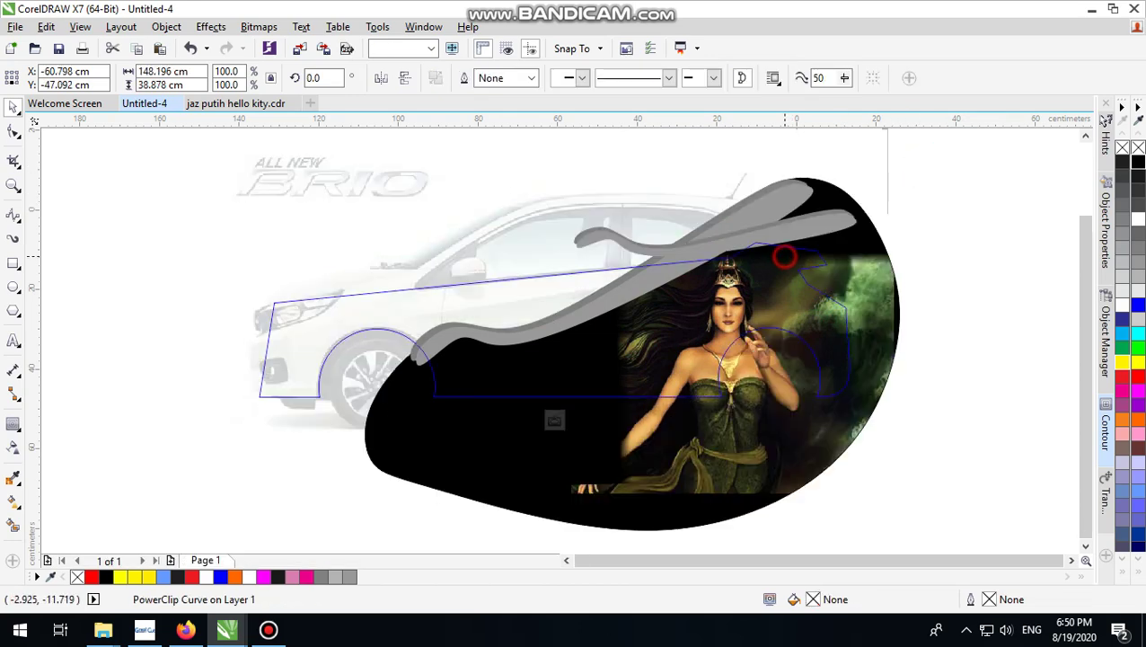
click(794, 254)
click(967, 219)
click(966, 219)
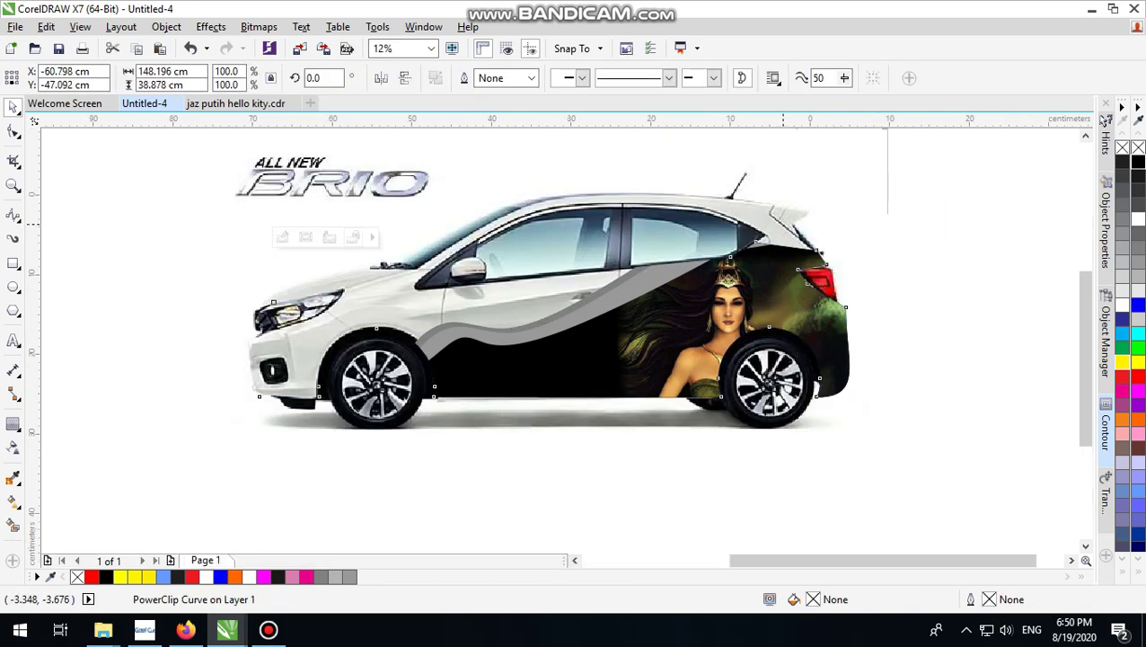
Reshape the car-body curve behind the rear window by moving its upper nodes up along the rear pillar to the spoiler.
scroll(791, 242, up, 2)
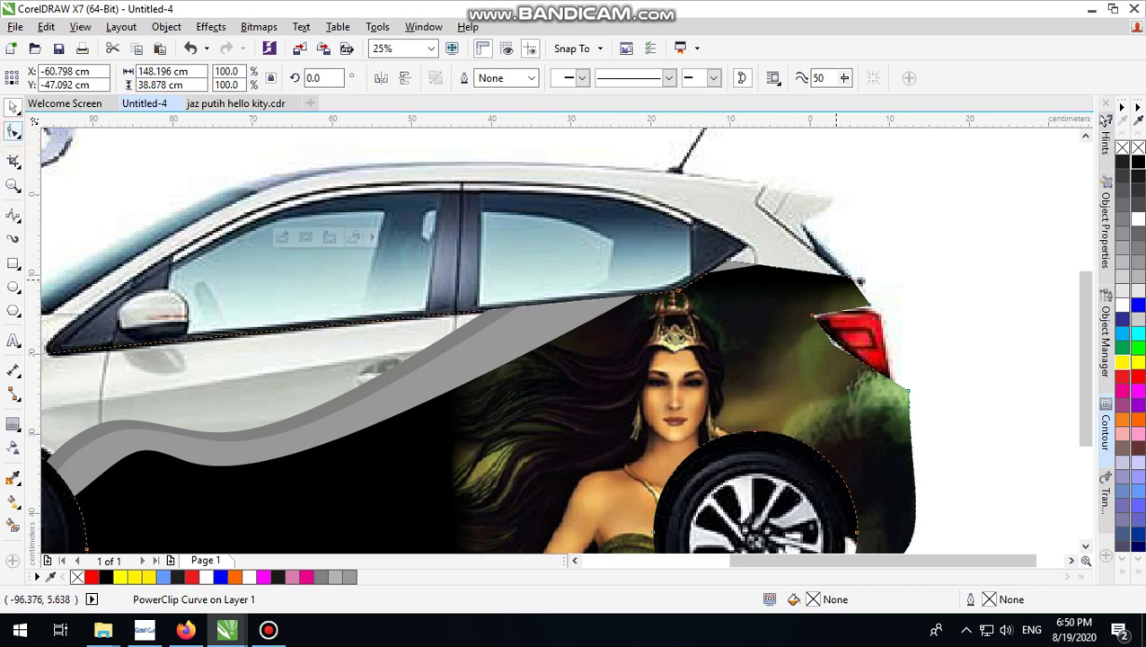
click(14, 131)
drag(873, 302, 854, 274)
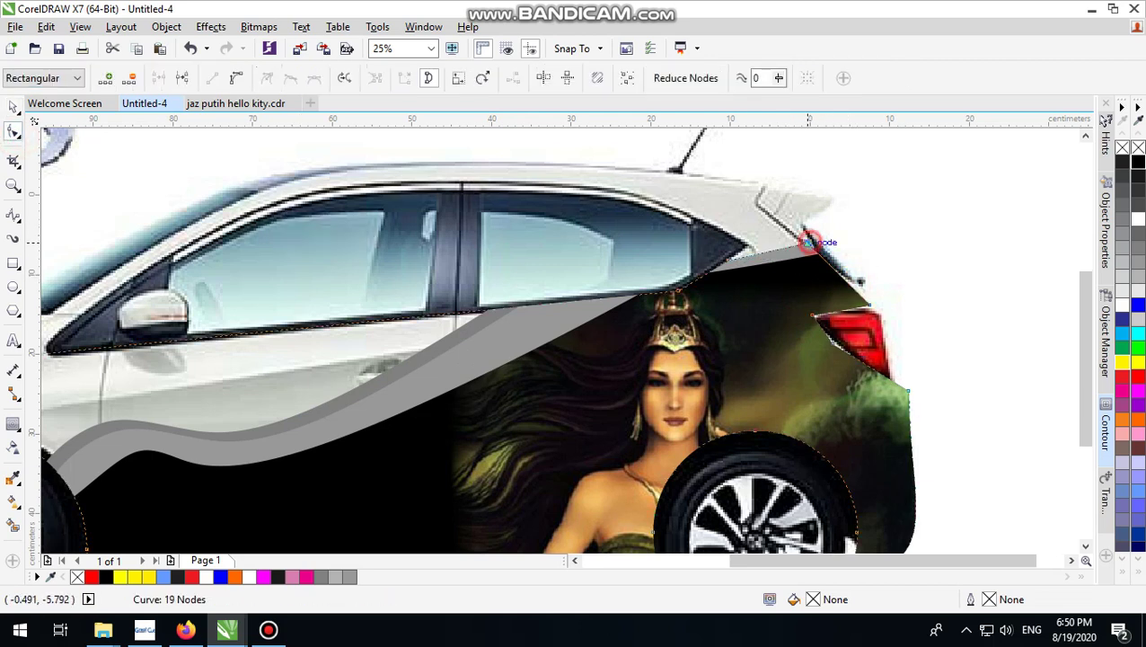
drag(814, 238, 766, 205)
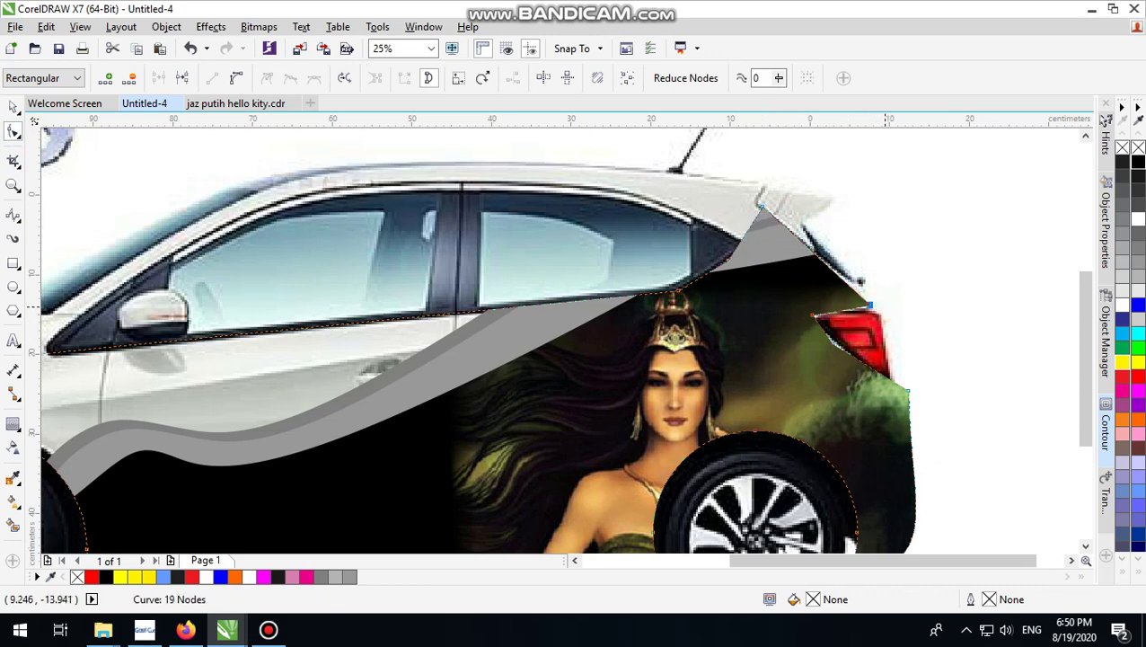
scroll(875, 305, down, 2)
click(14, 106)
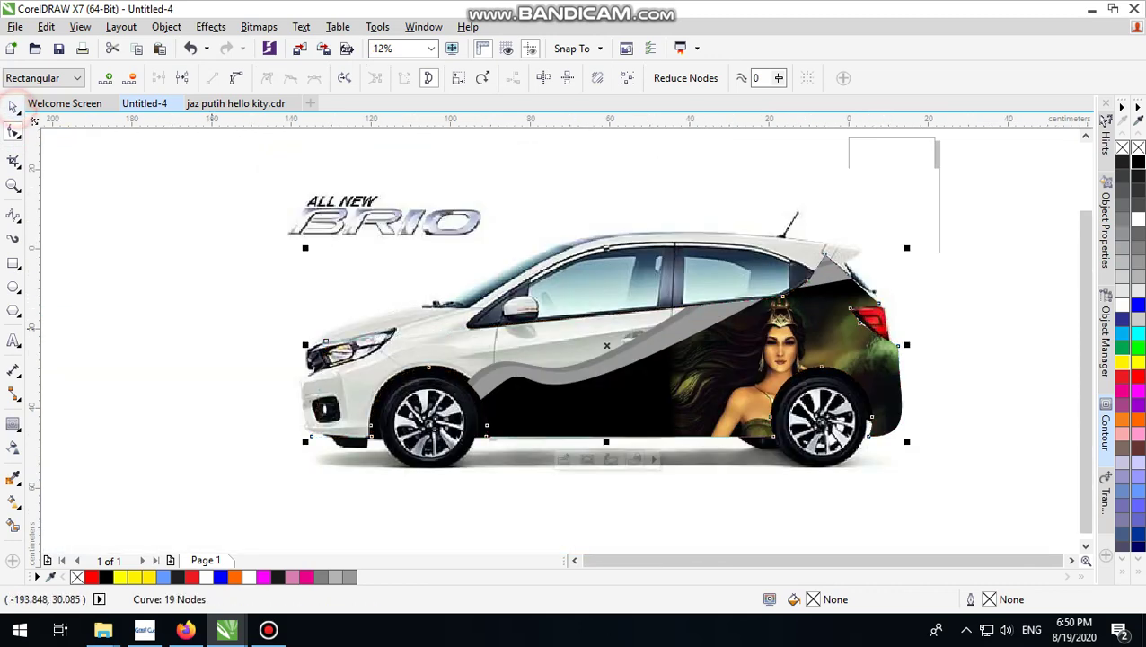
click(202, 327)
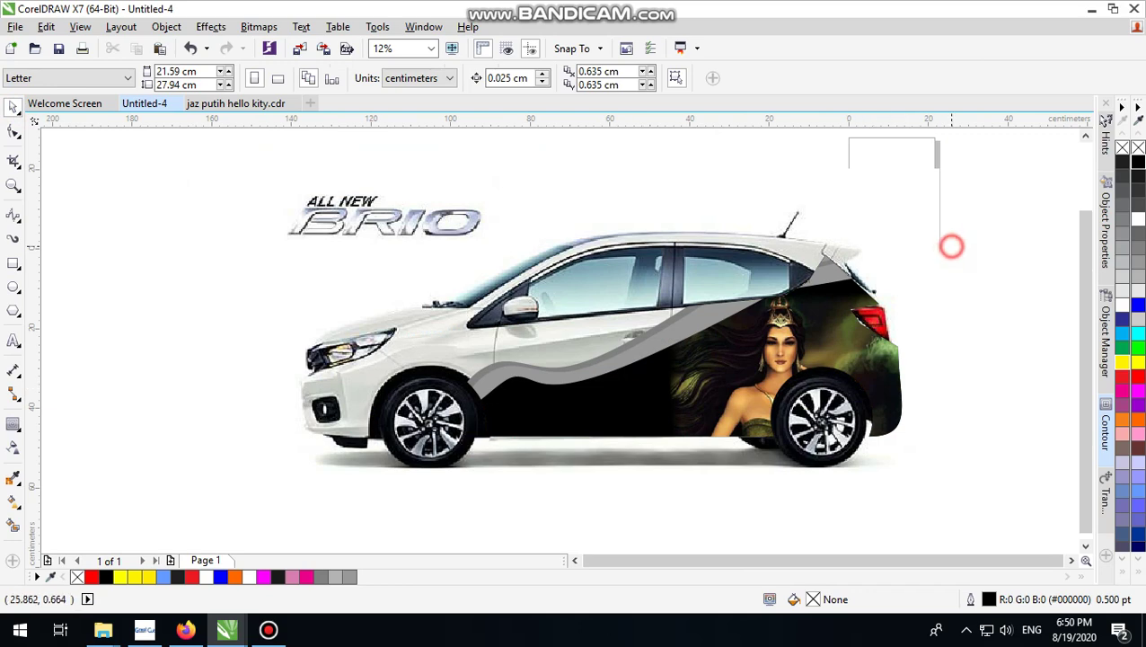
scroll(826, 383, up, 2)
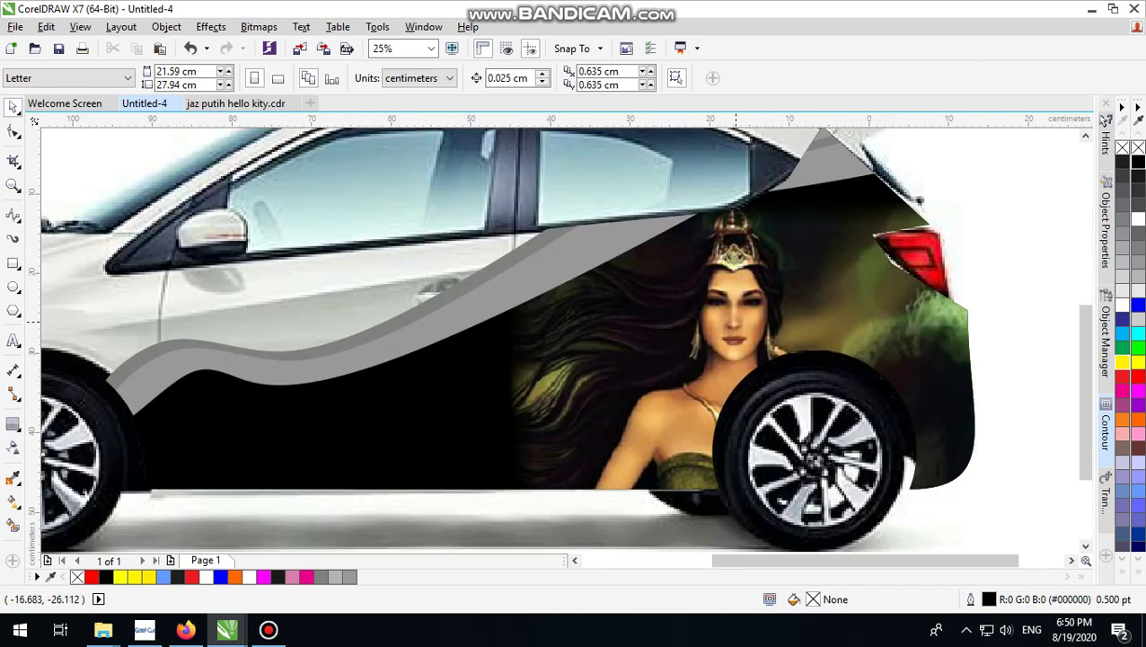
double_click(736, 323)
scroll(736, 312, down, 2)
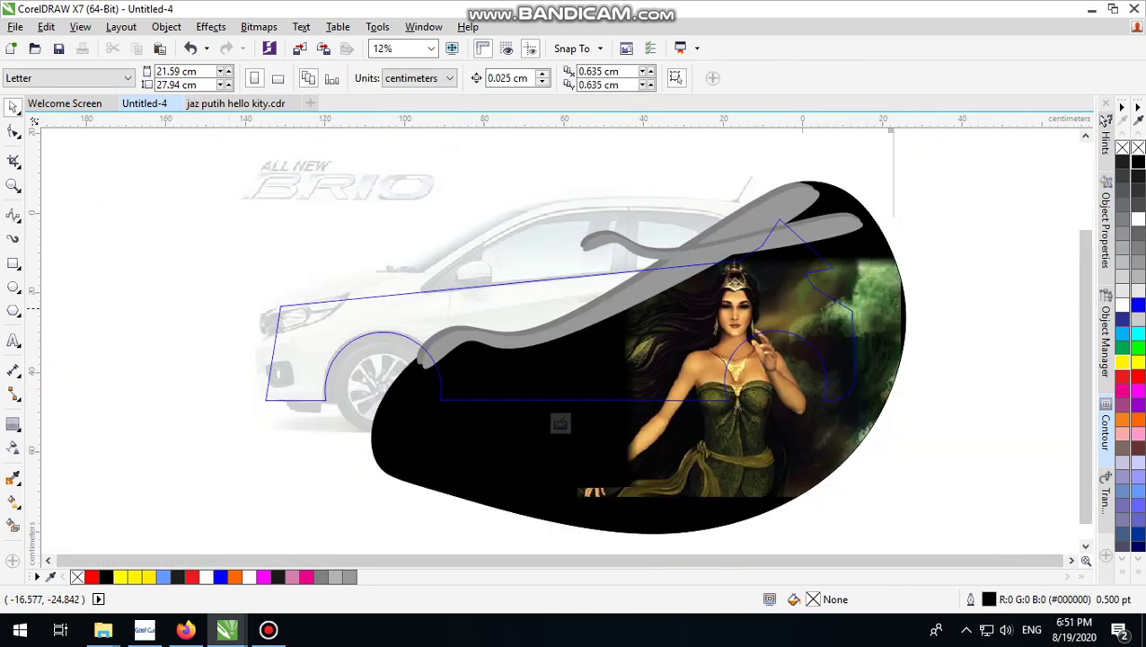
click(975, 277)
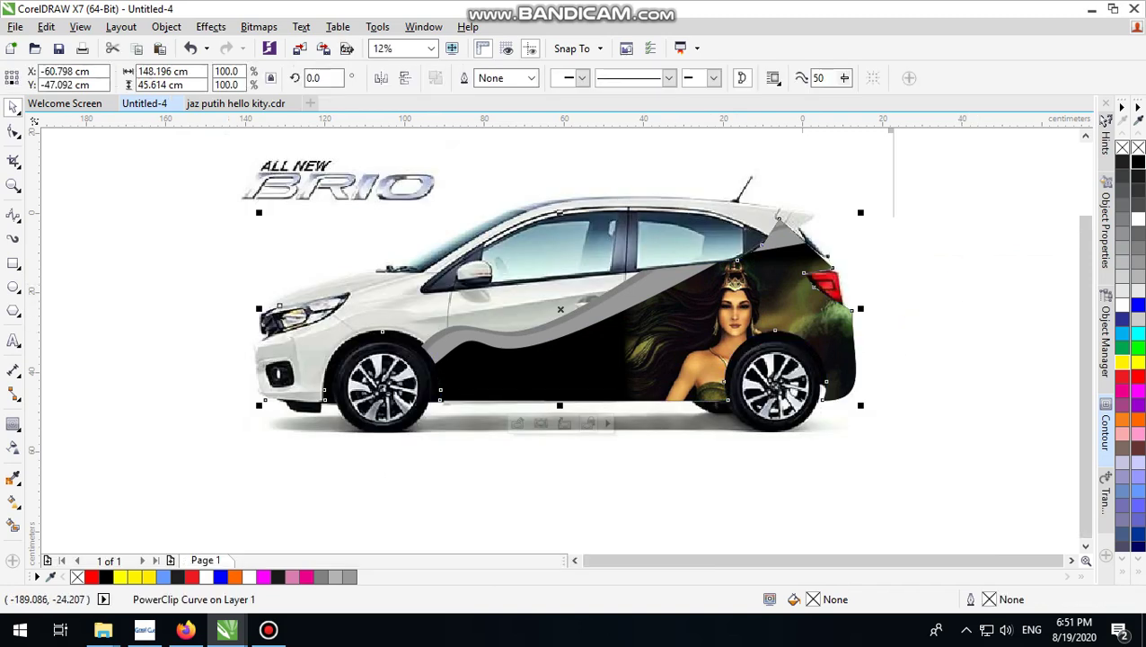
Add the artistic text NYI in Arial below the car and enlarge it to about 25.7 × 12.3 cm.
click(14, 339)
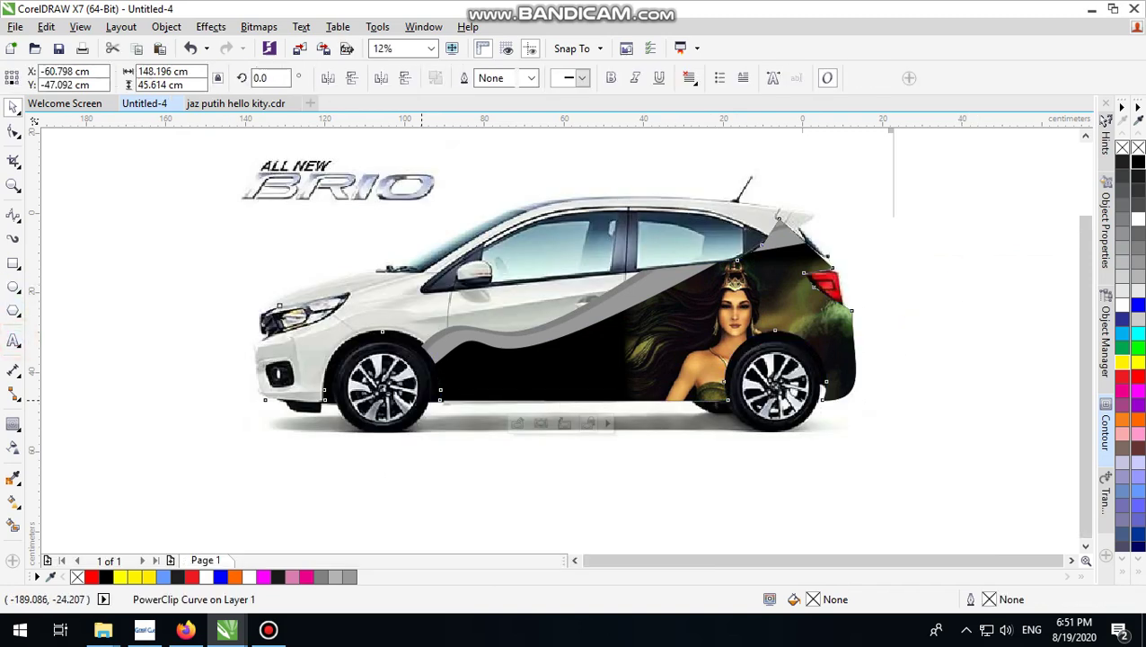
click(543, 485)
scroll(543, 485, up, 1)
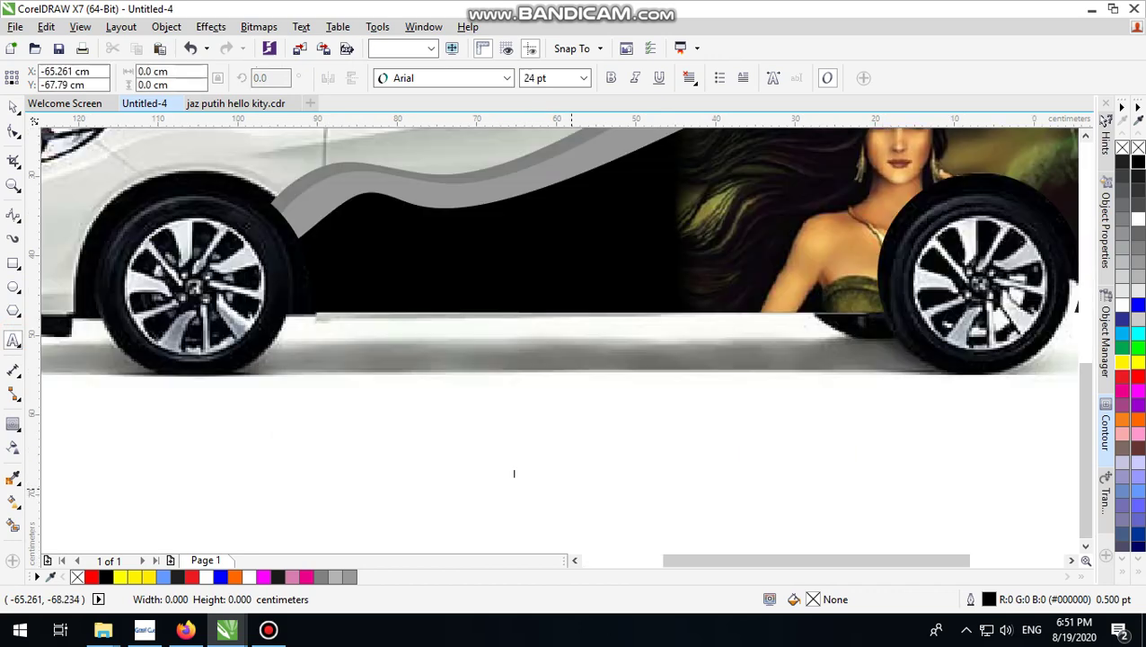
scroll(524, 517, down, 1)
scroll(595, 490, up, 2)
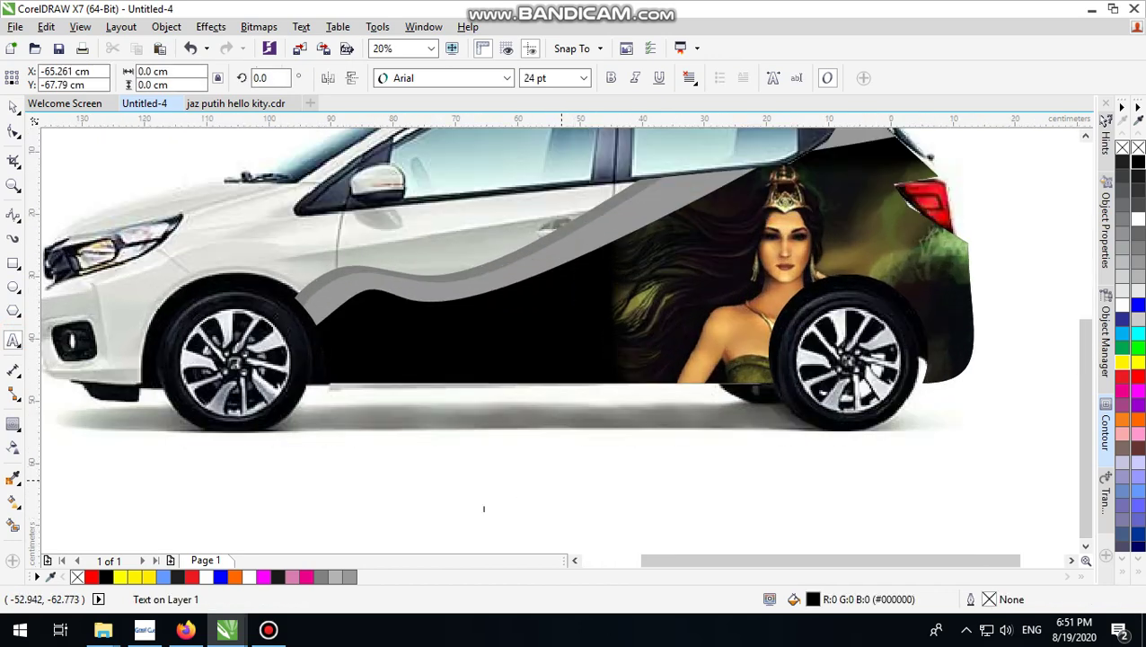
scroll(535, 495, down, 1)
scroll(490, 511, up, 1)
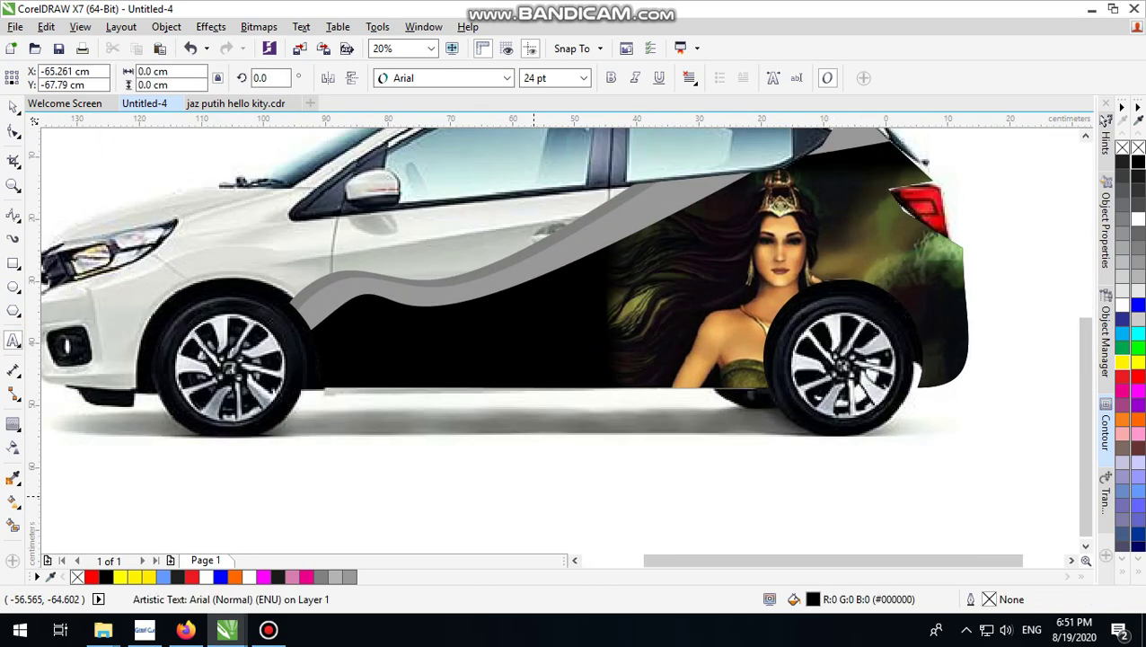
click(481, 513)
click(14, 107)
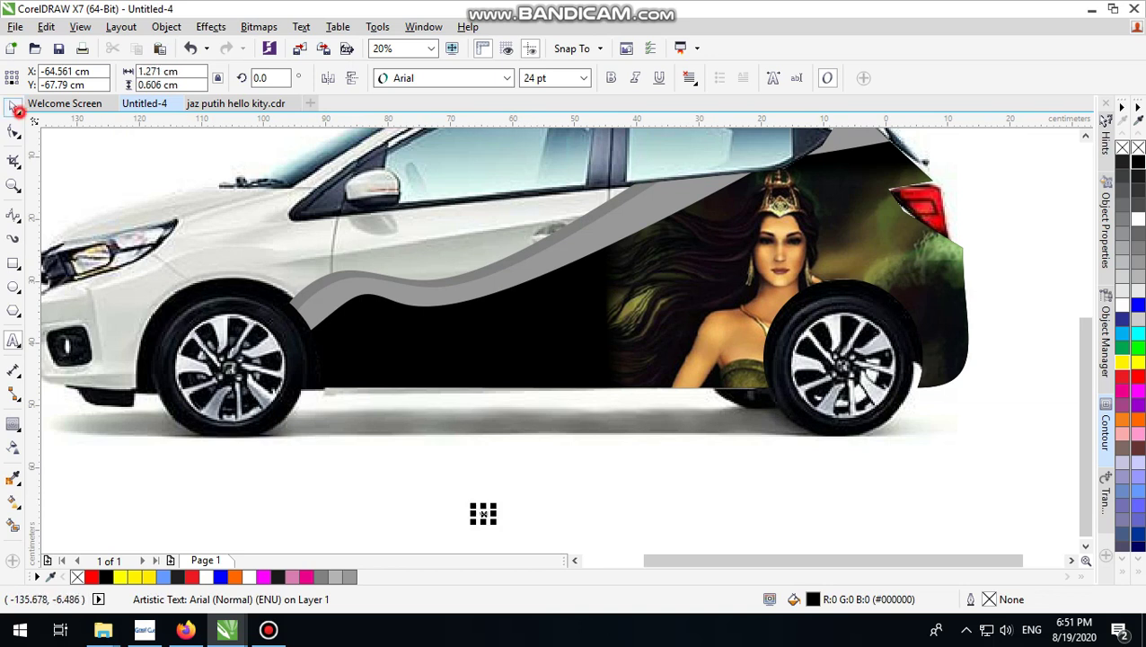
drag(494, 504, 647, 437)
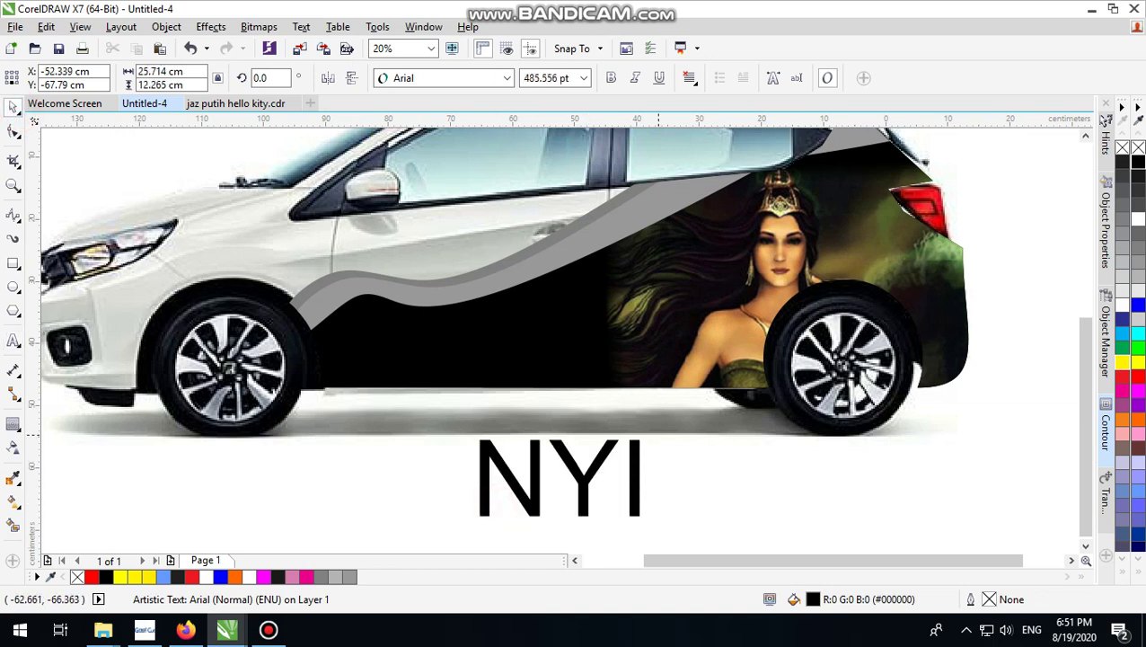
Extend the text below the car to read NYI RATU.
click(14, 339)
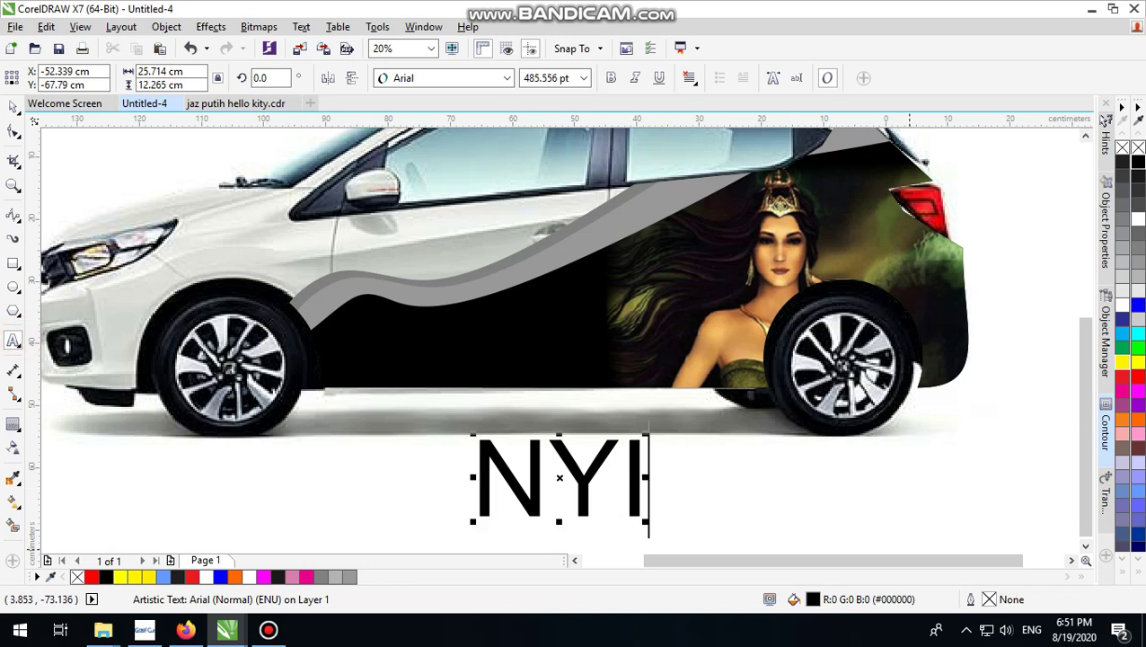
text(RATU)
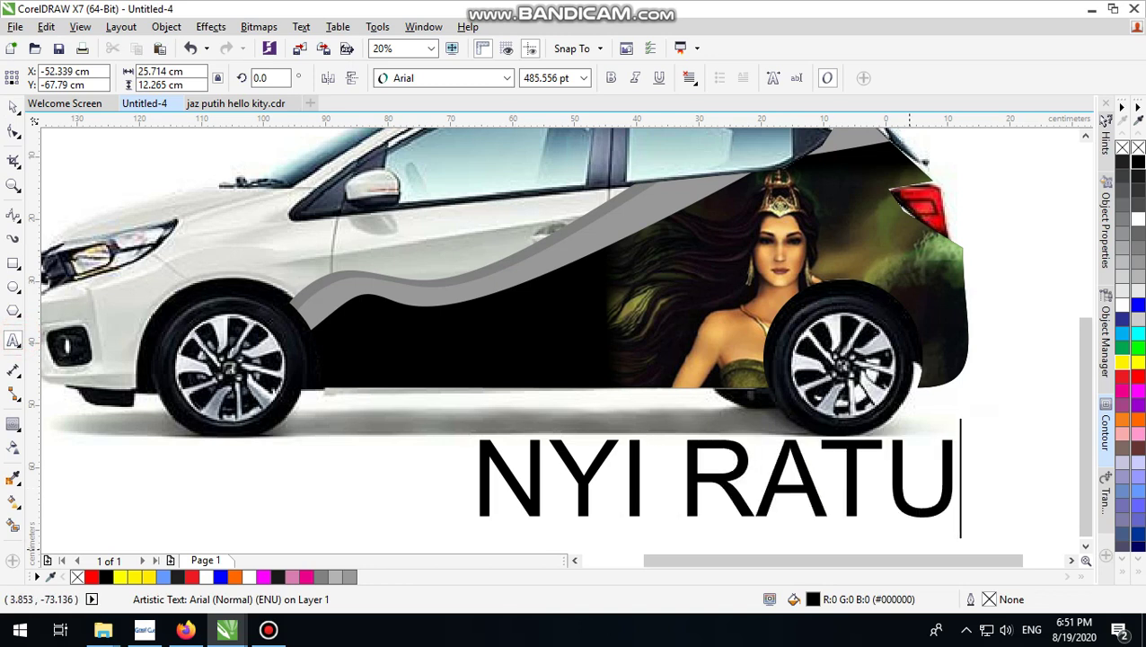
click(14, 106)
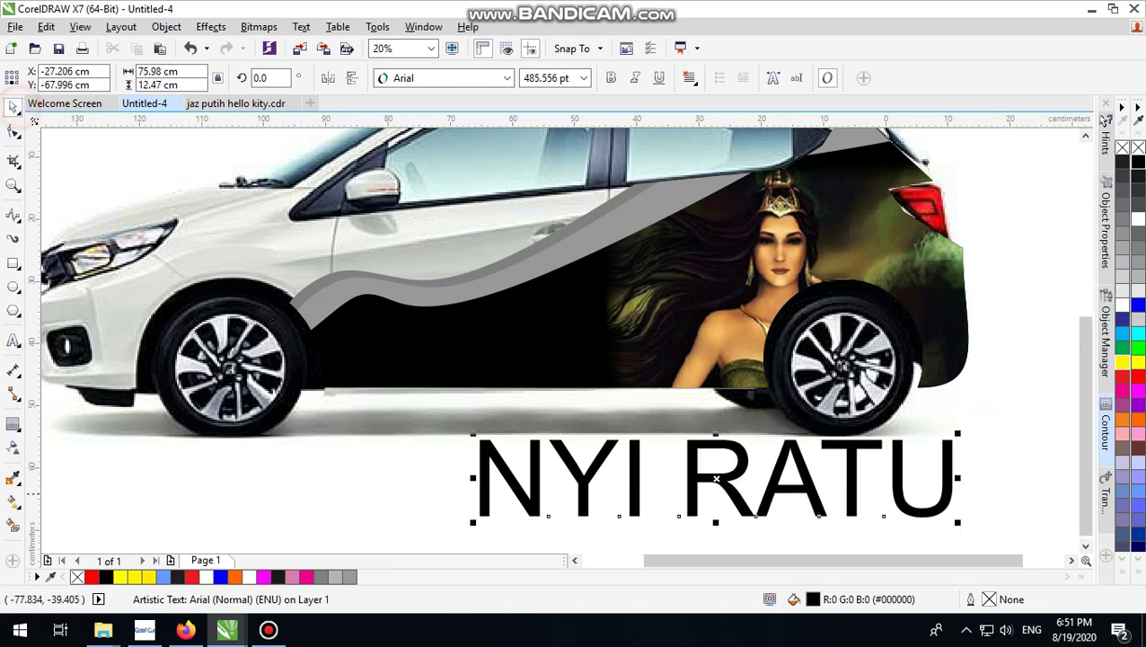
Fill the NYI RATU text with light gray #B3B3B3 and set its font to ARMY RUST.
click(1140, 272)
scroll(636, 499, down, 3)
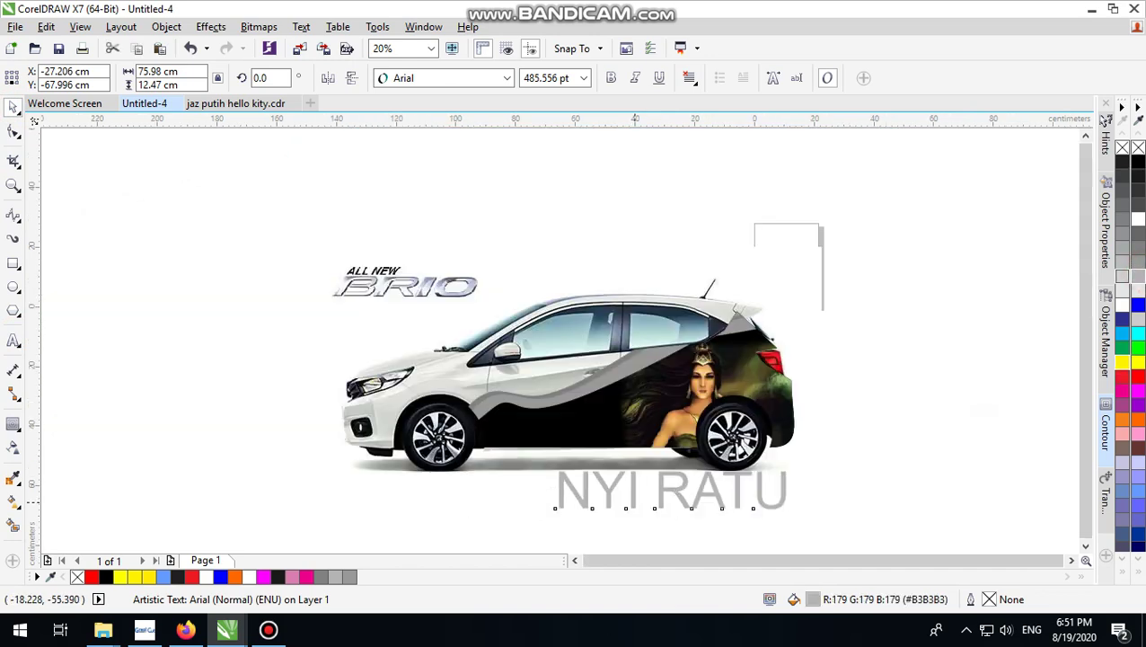
click(470, 79)
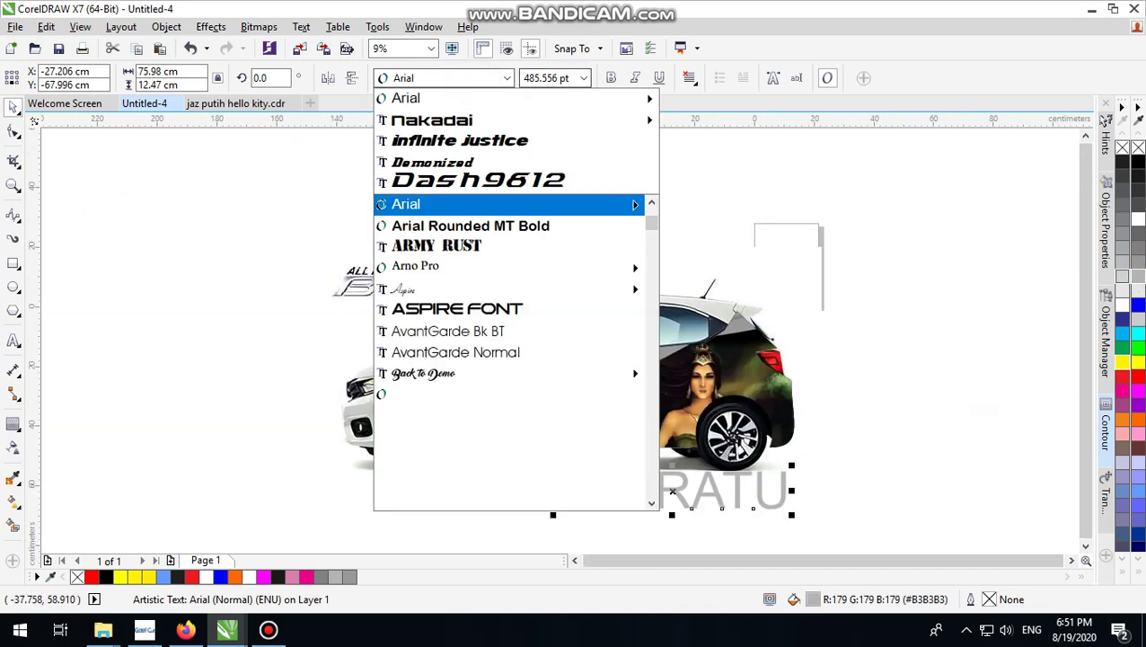
click(495, 245)
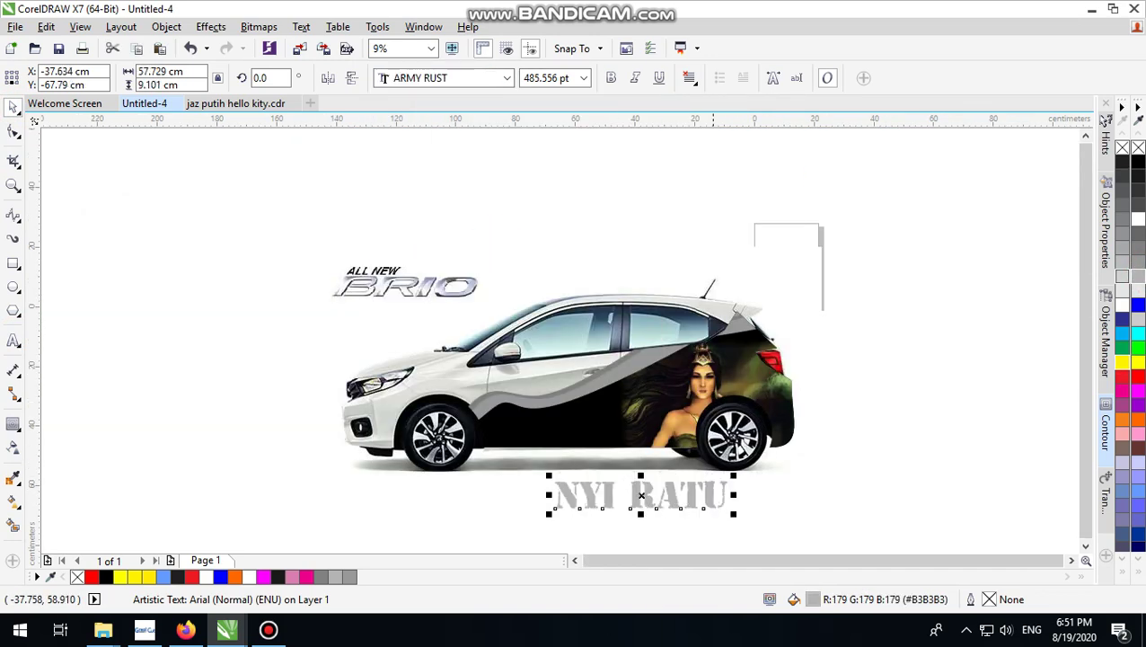
Move the NYI RATU text onto the black area between the wheels and scale it to about 48.9 × 7.7 cm.
drag(709, 498, 607, 438)
scroll(632, 437, up, 3)
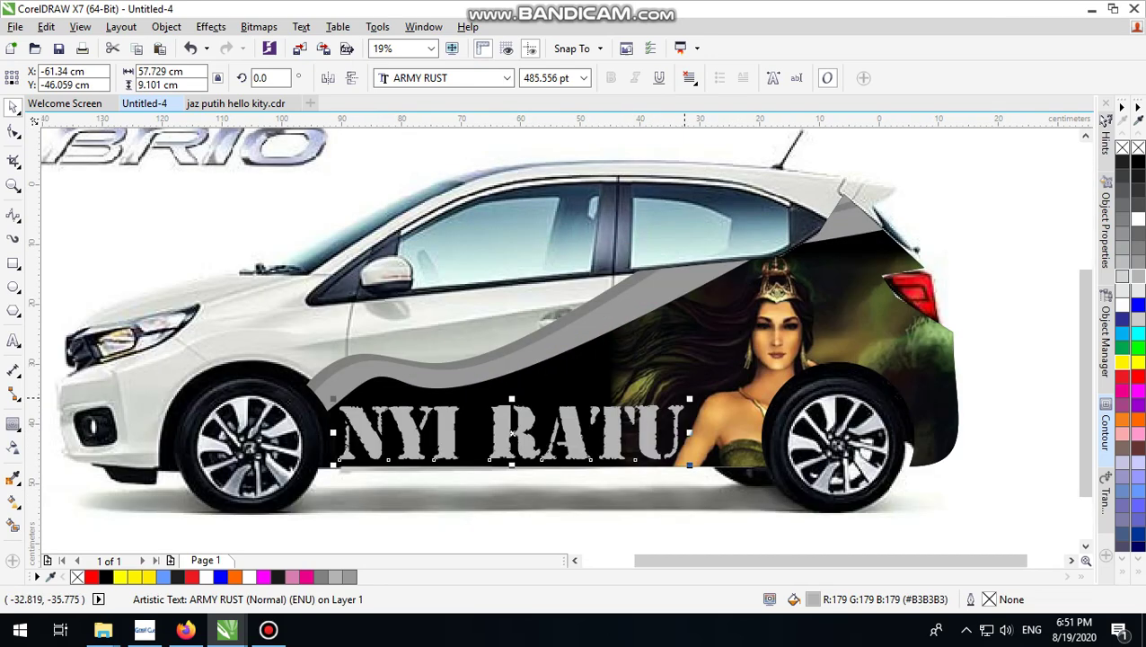
drag(689, 464, 658, 456)
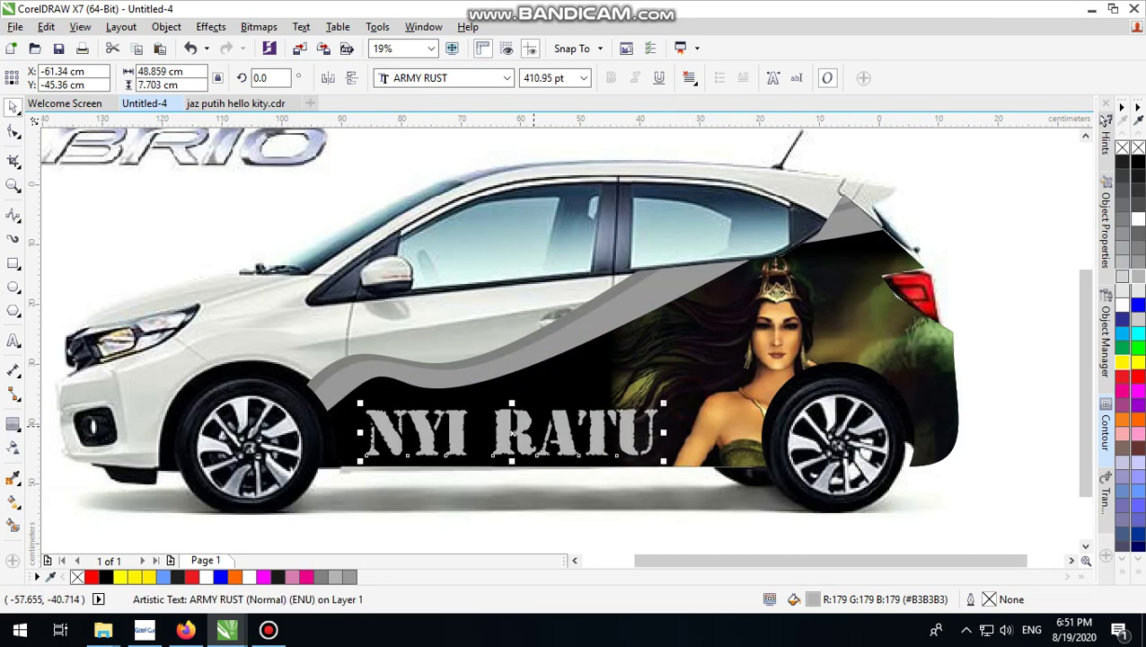
drag(524, 422, 517, 419)
scroll(743, 405, down, 1)
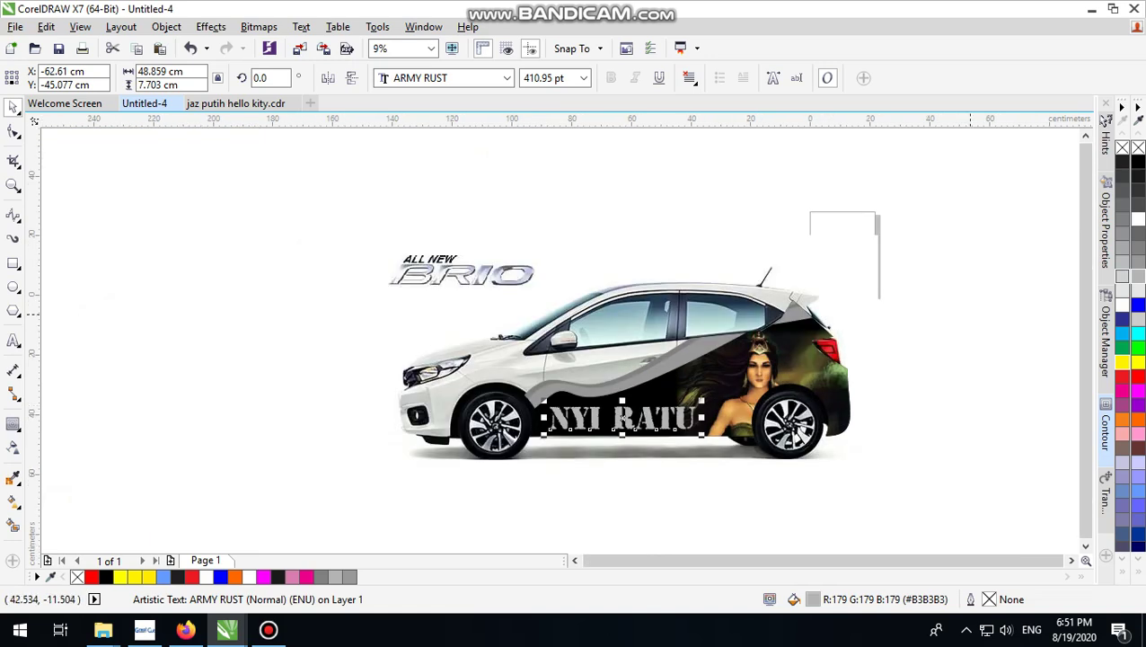
click(977, 311)
Examine the car livery with the new lettering, both as a whole and close up.
scroll(669, 370, up, 3)
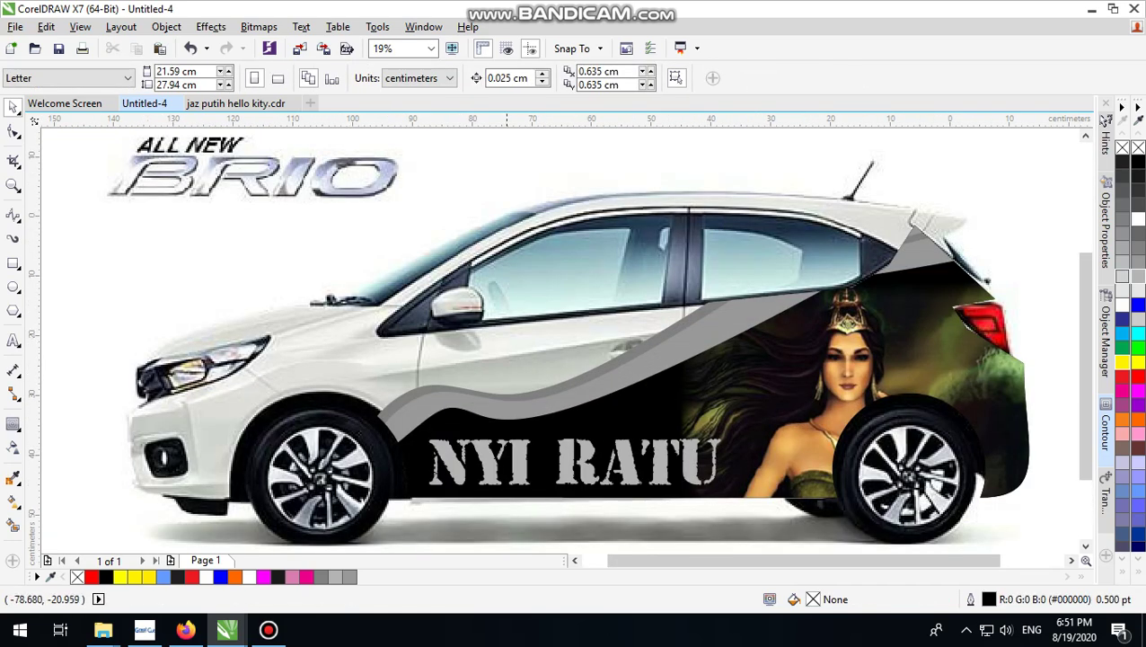
scroll(507, 370, down, 3)
click(885, 294)
scroll(546, 366, up, 3)
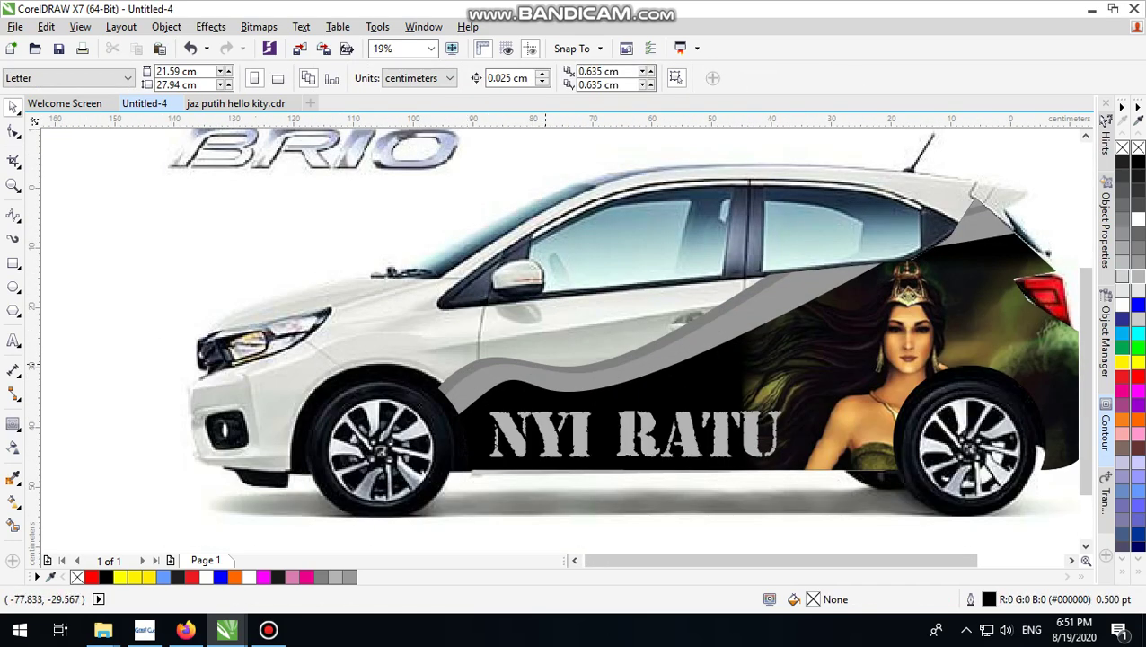
scroll(545, 366, down, 3)
click(854, 274)
scroll(583, 375, up, 3)
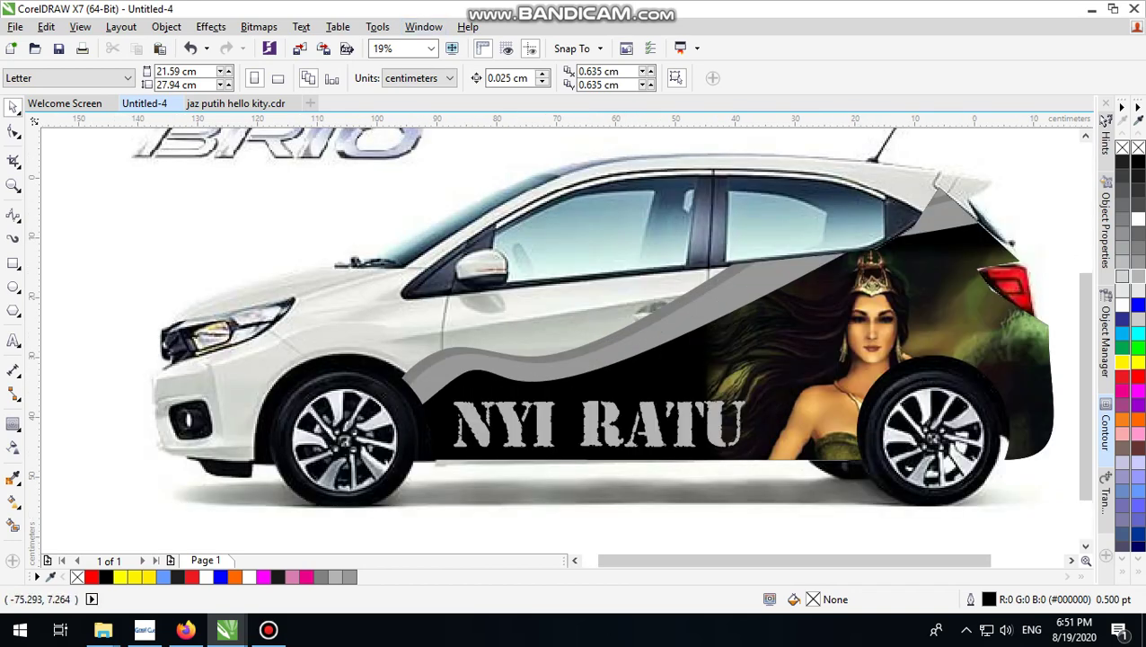
scroll(481, 290, down, 3)
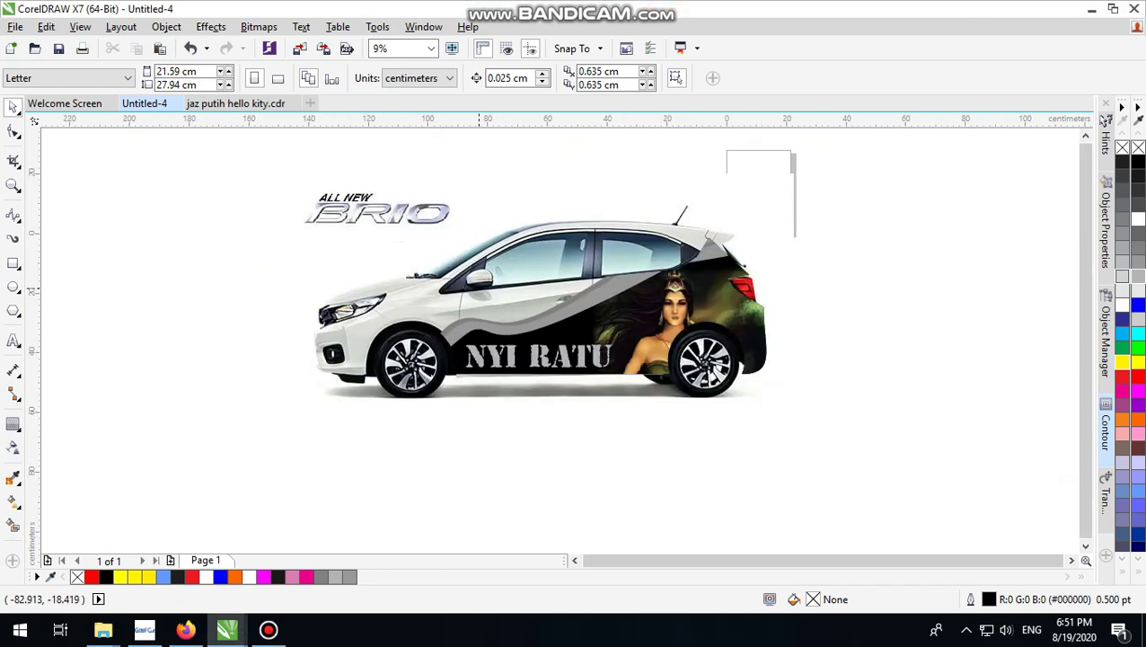
click(913, 251)
scroll(913, 251, up, 3)
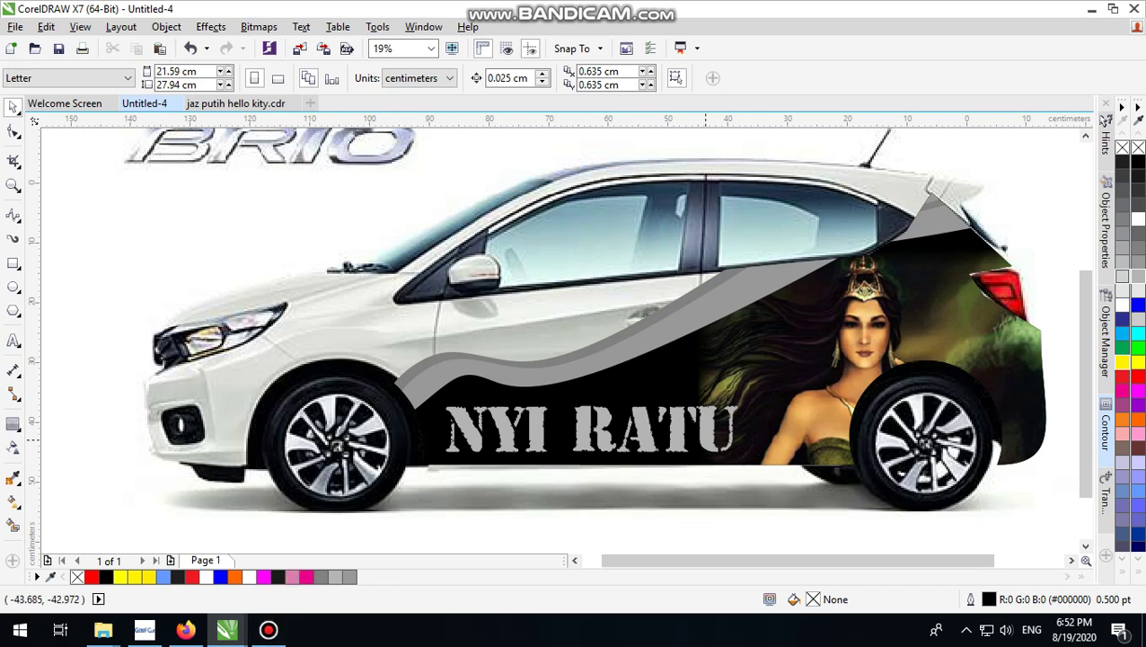
Apply an unconstrained envelope to the NYI RATU text and pull its upper rear corner up toward the gray band.
click(674, 420)
scroll(629, 335, down, 1)
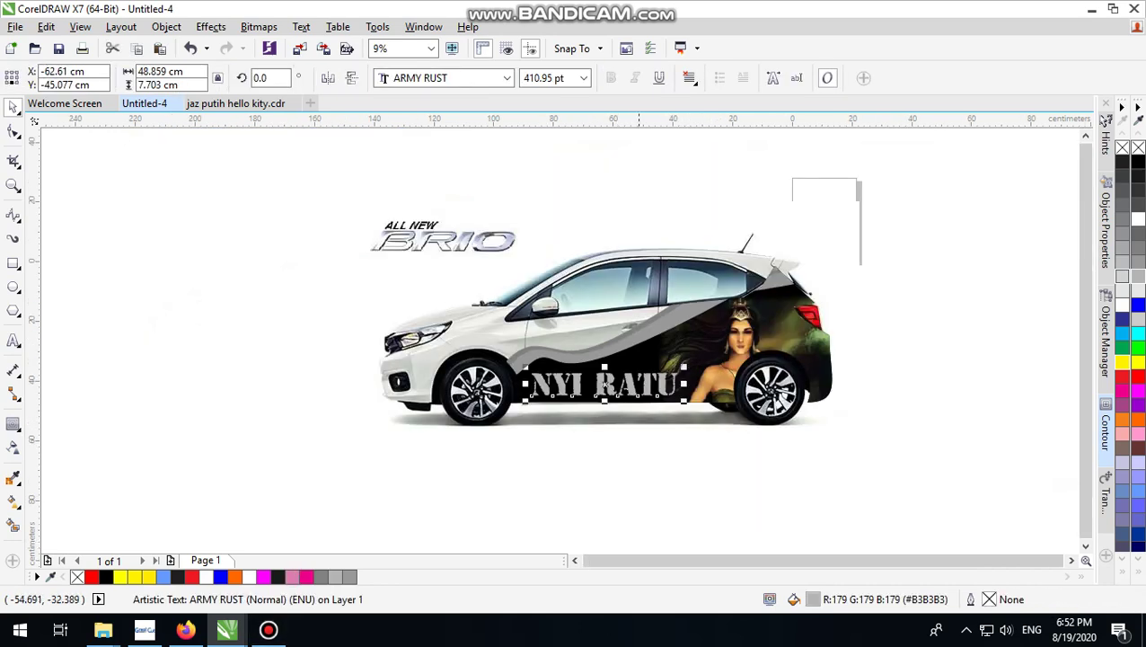
scroll(661, 386, up, 1)
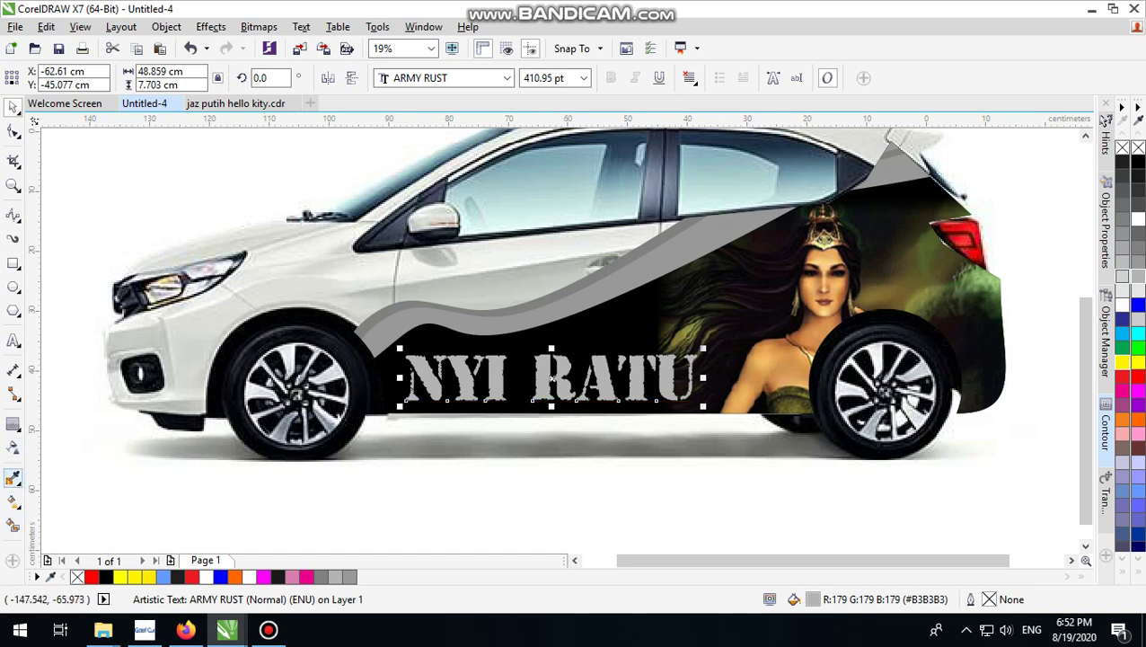
click(14, 478)
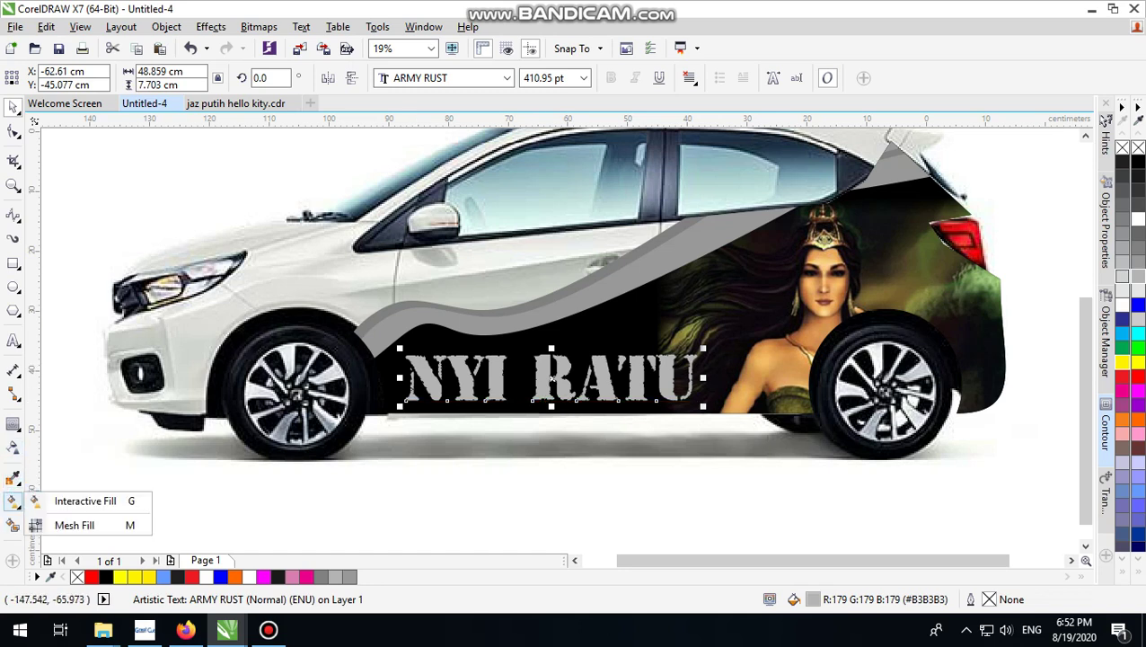
mouse_move(13, 424)
click(72, 497)
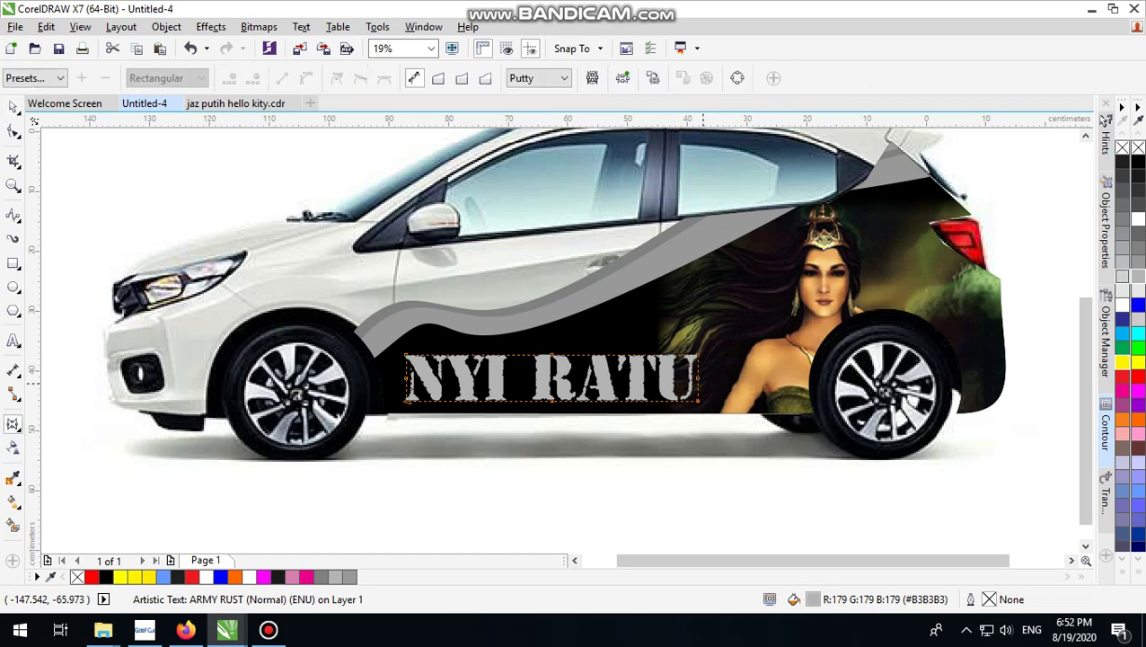
drag(697, 358, 722, 280)
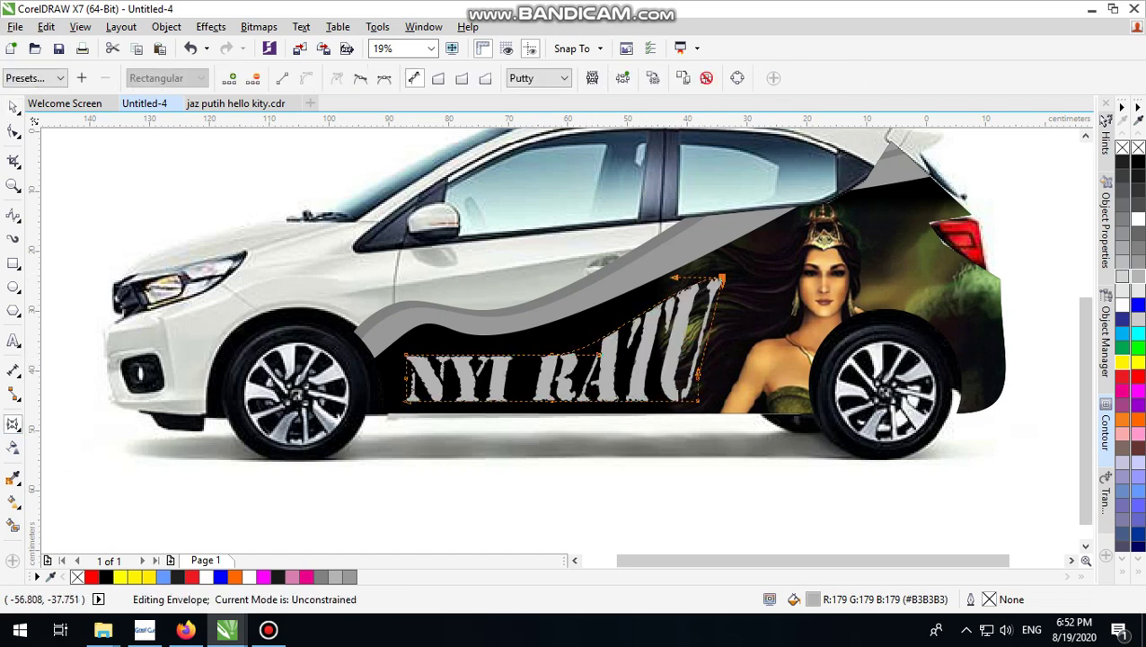
Remove the middle nodes from the envelope's upper and rear edges and convert the rear edge to a straight line.
double_click(552, 353)
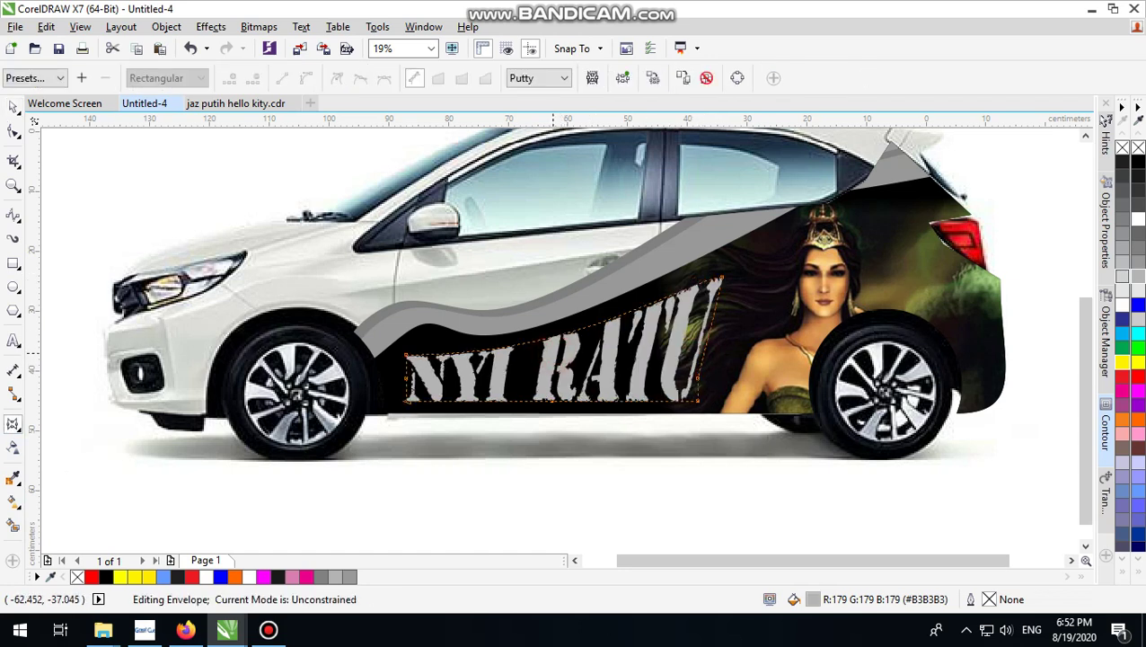
double_click(697, 378)
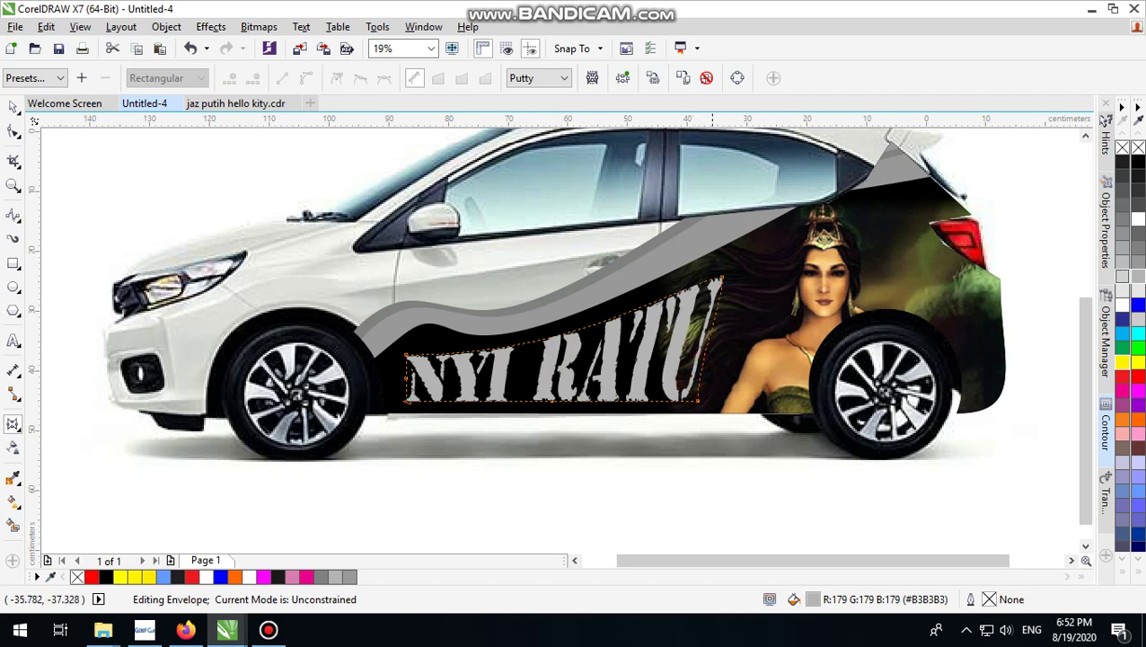
click(710, 332)
click(281, 78)
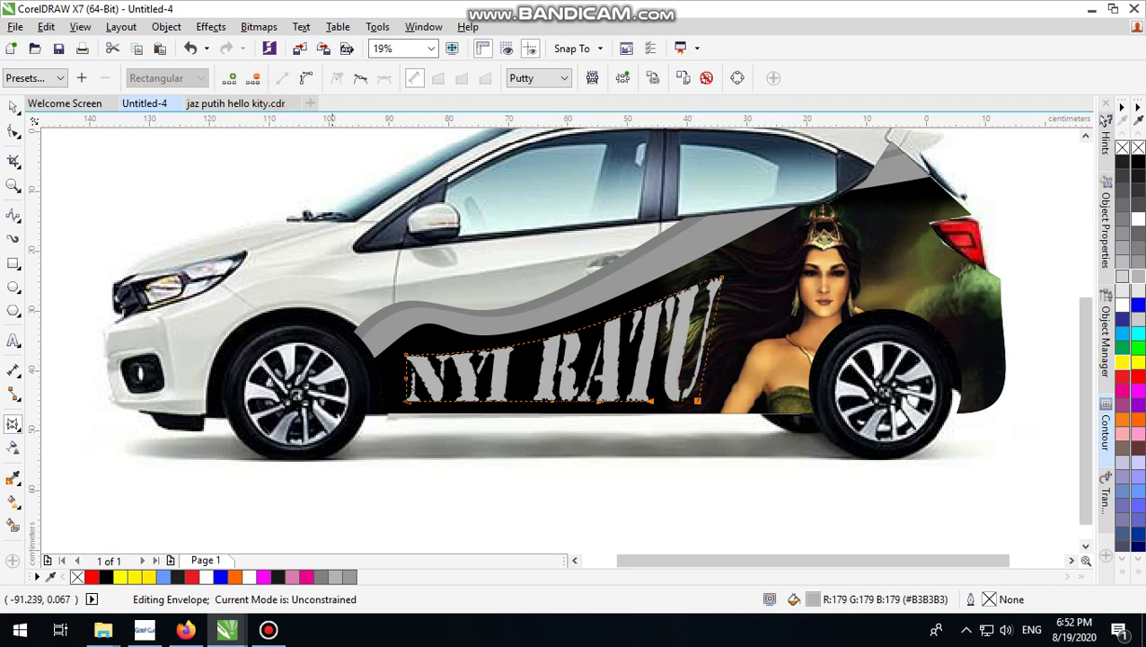
Shift the envelope's upper rear corner slightly forward, raise its upper front corner, and curve the upper edge to follow the gray band.
drag(722, 280, 703, 273)
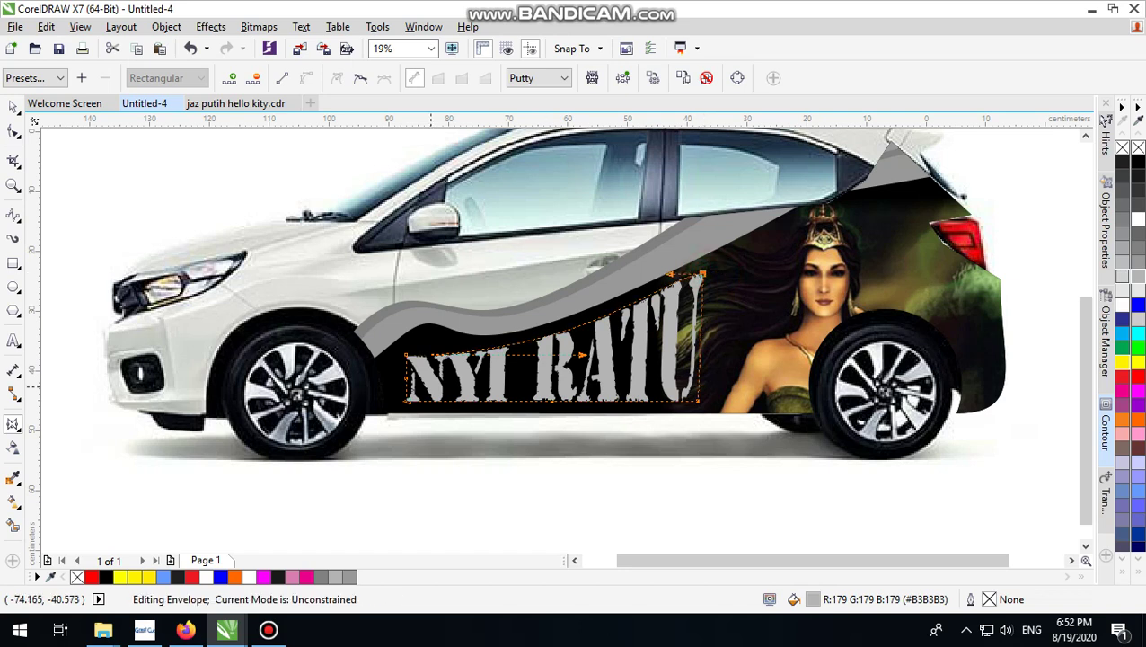
mouse_move(406, 353)
mouse_down()
mouse_move(429, 337)
mouse_move(406, 339)
mouse_up()
drag(585, 337, 552, 373)
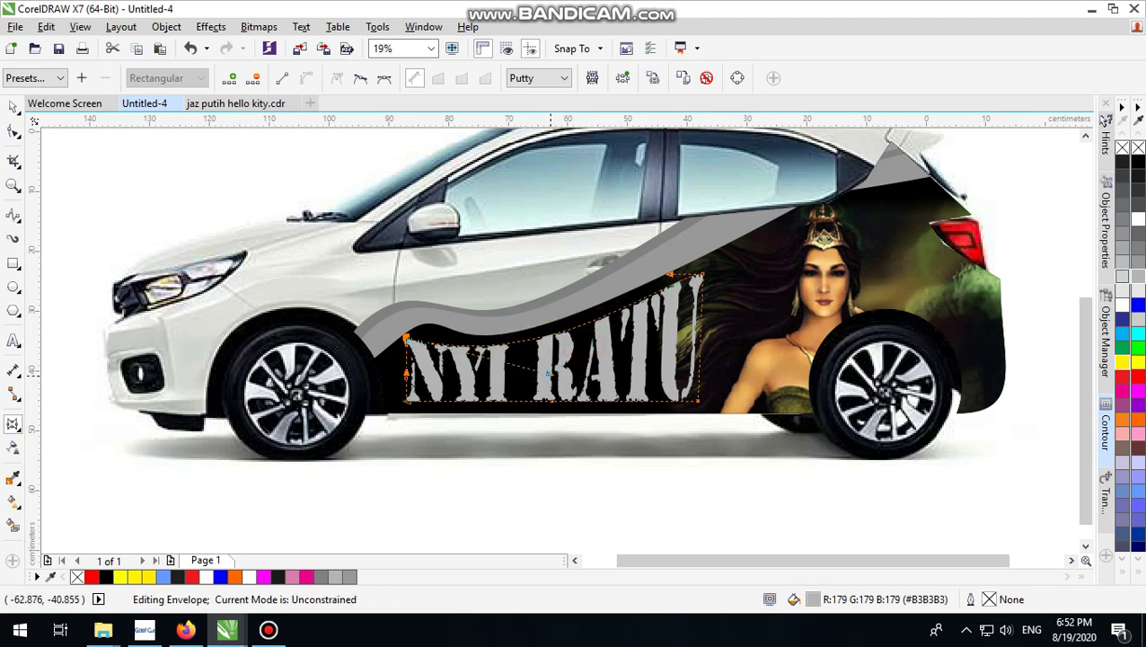
click(13, 106)
scroll(625, 329, down, 2)
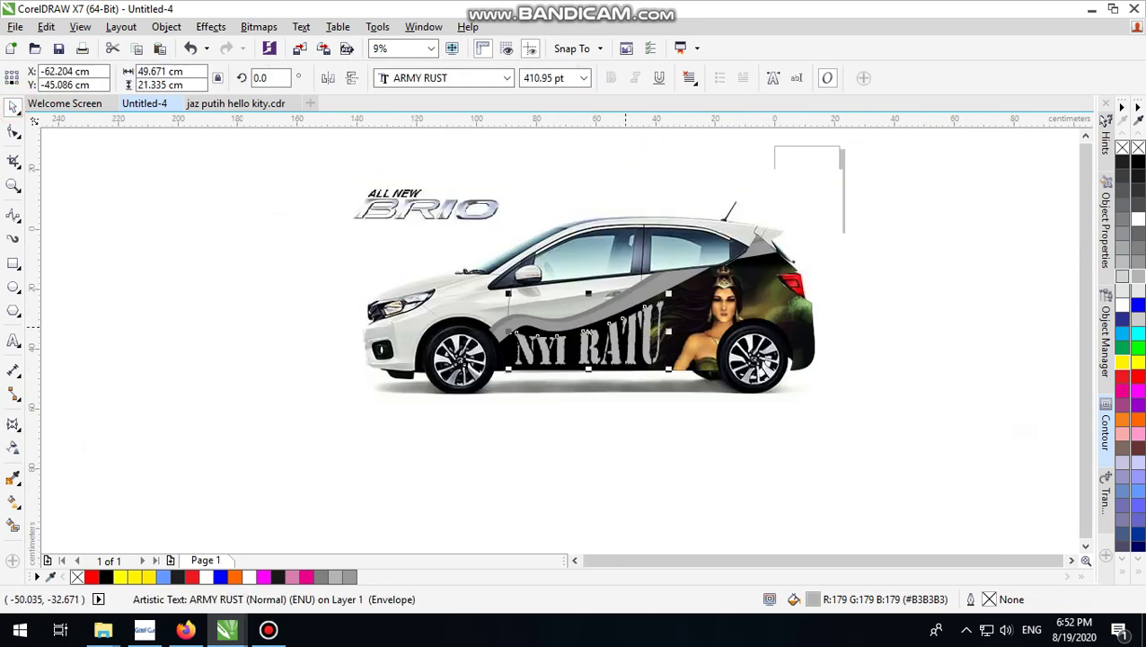
Open the livery's PowerClip contents and fill the front curve of the long gray band with 80% black.
click(916, 237)
scroll(730, 336, up, 2)
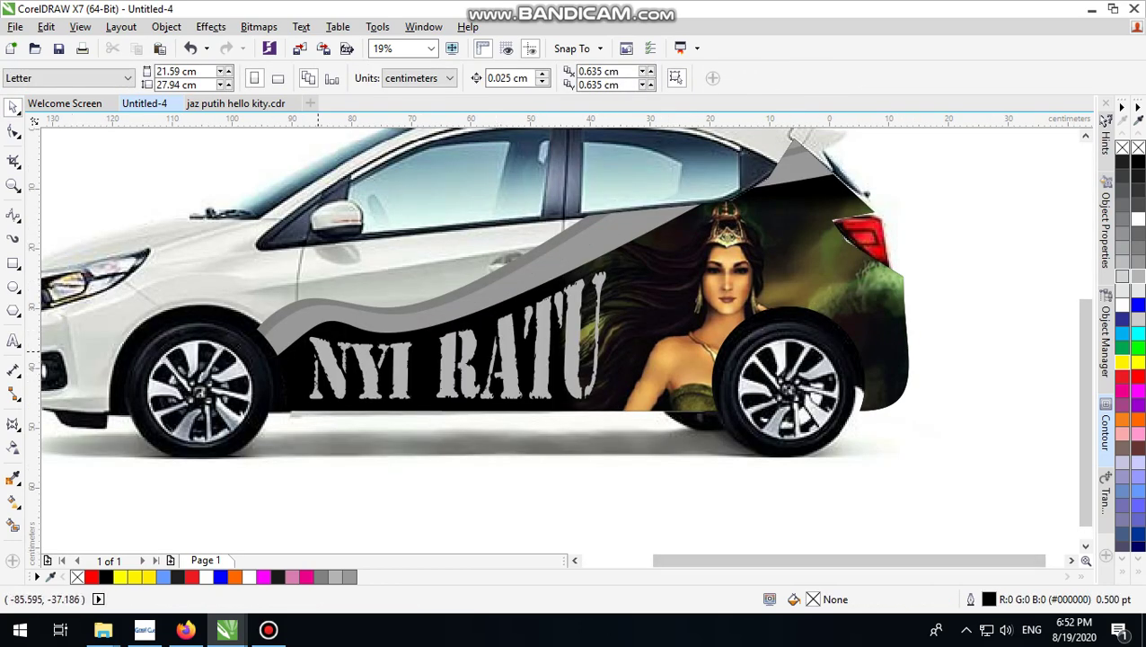
click(685, 236)
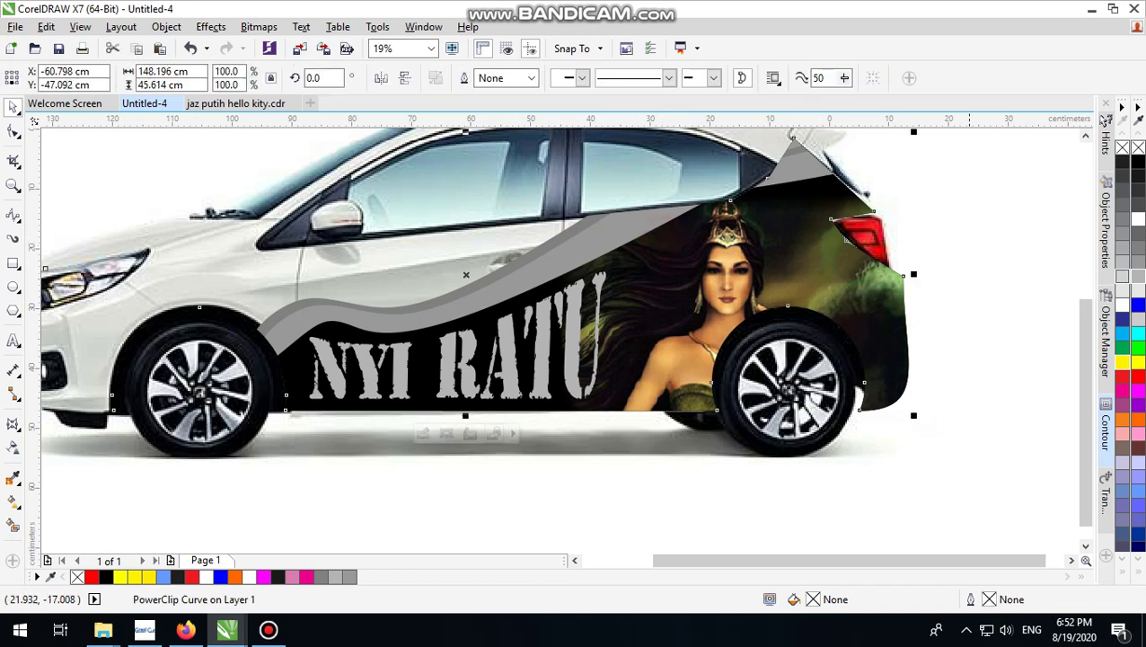
click(971, 224)
double_click(587, 248)
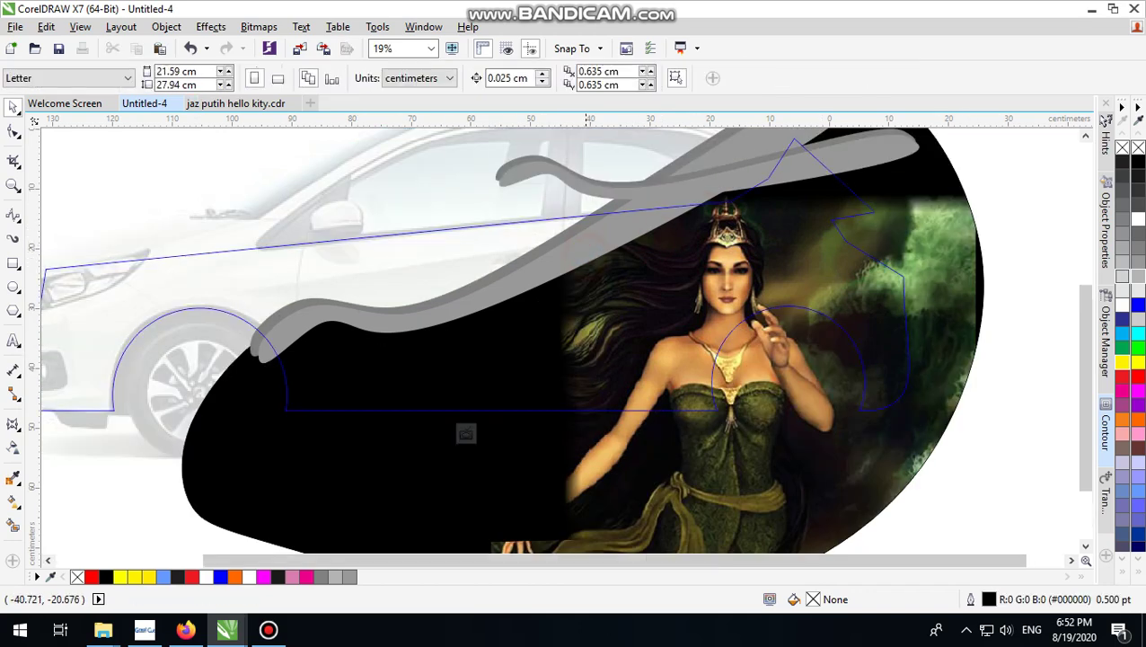
click(585, 251)
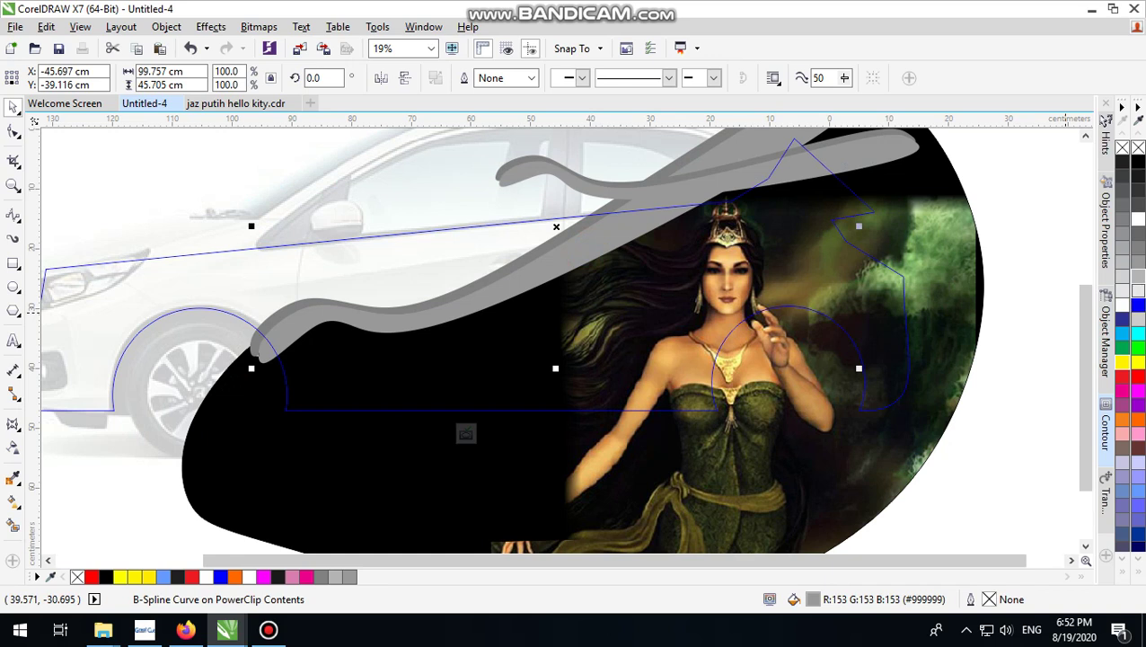
click(1133, 189)
Fill the rear curve of the long band with gray #999999 and finish editing the PowerClip.
click(525, 252)
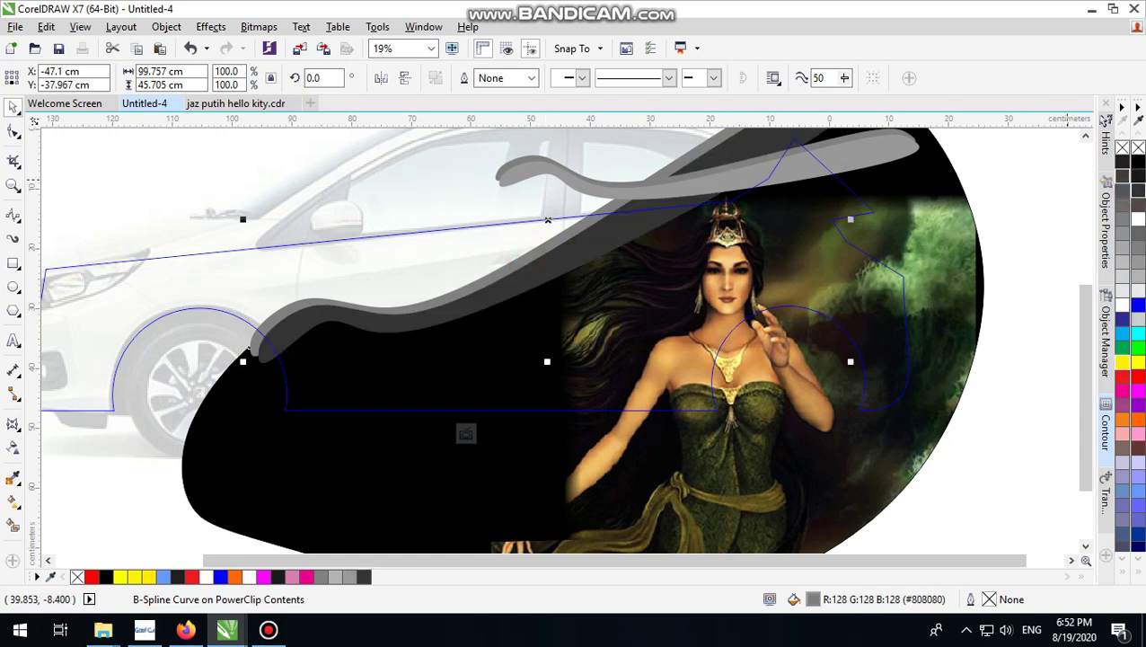
click(1133, 276)
click(1134, 262)
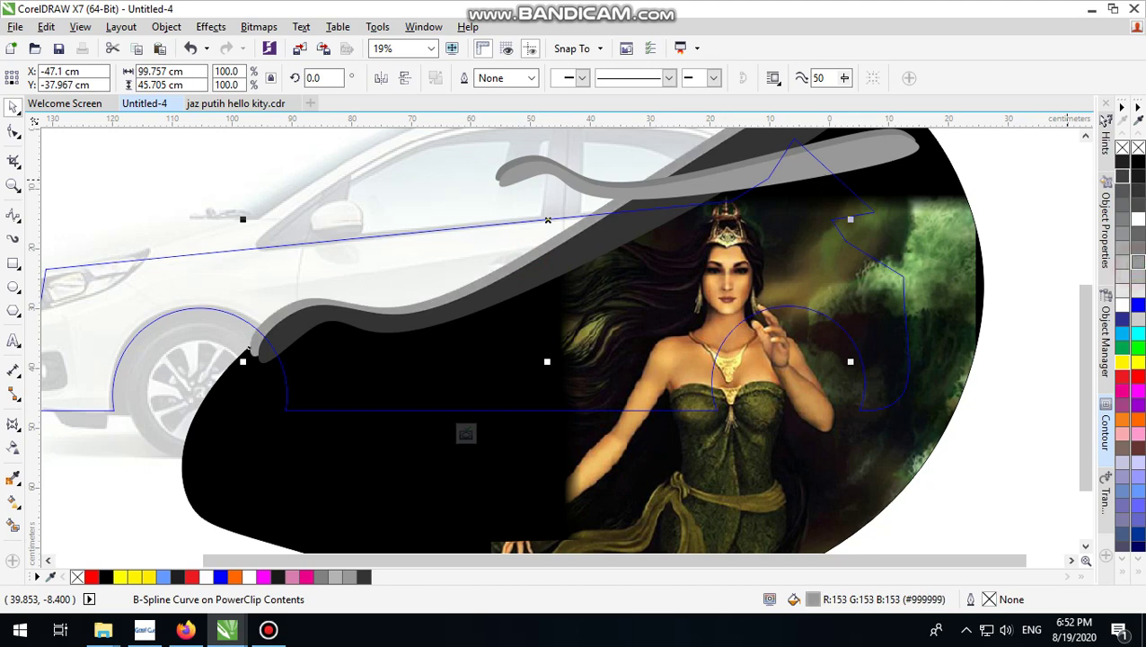
click(465, 434)
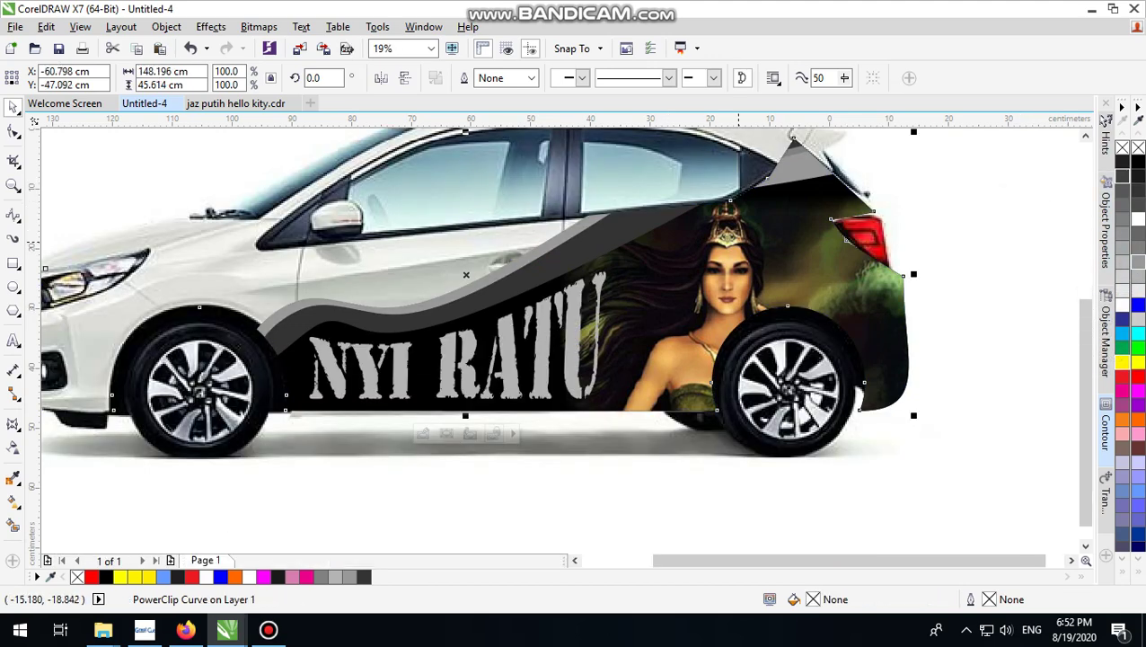
Fill the front curve of the short upper band inside the PowerClip with 80% black and finish editing the contents.
double_click(791, 186)
click(795, 172)
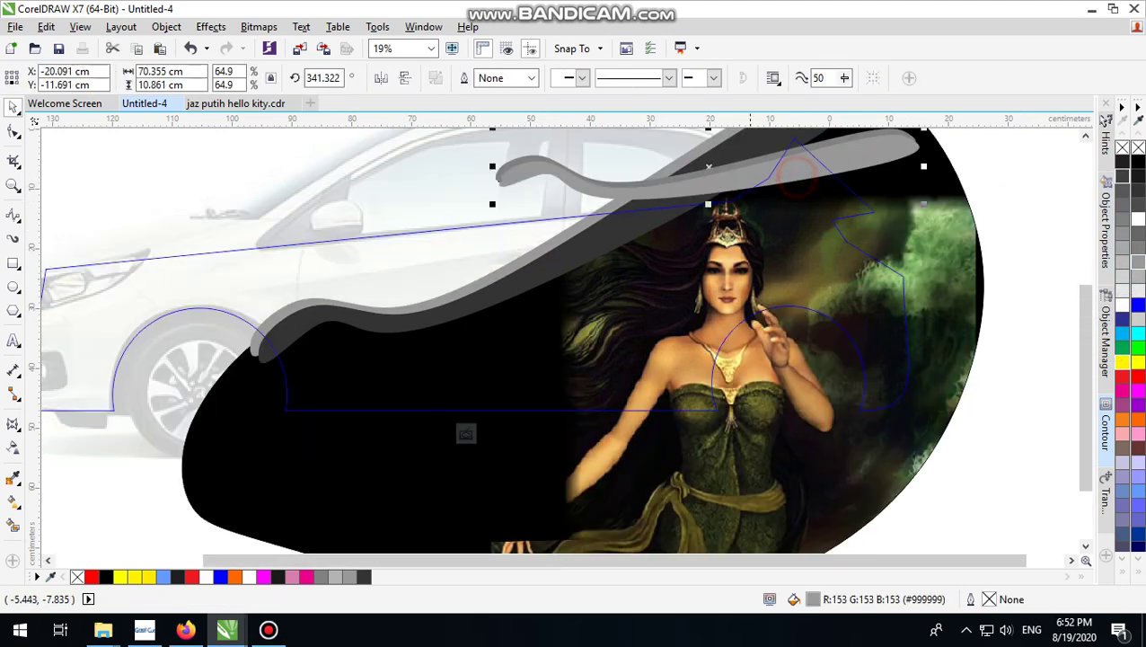
click(360, 577)
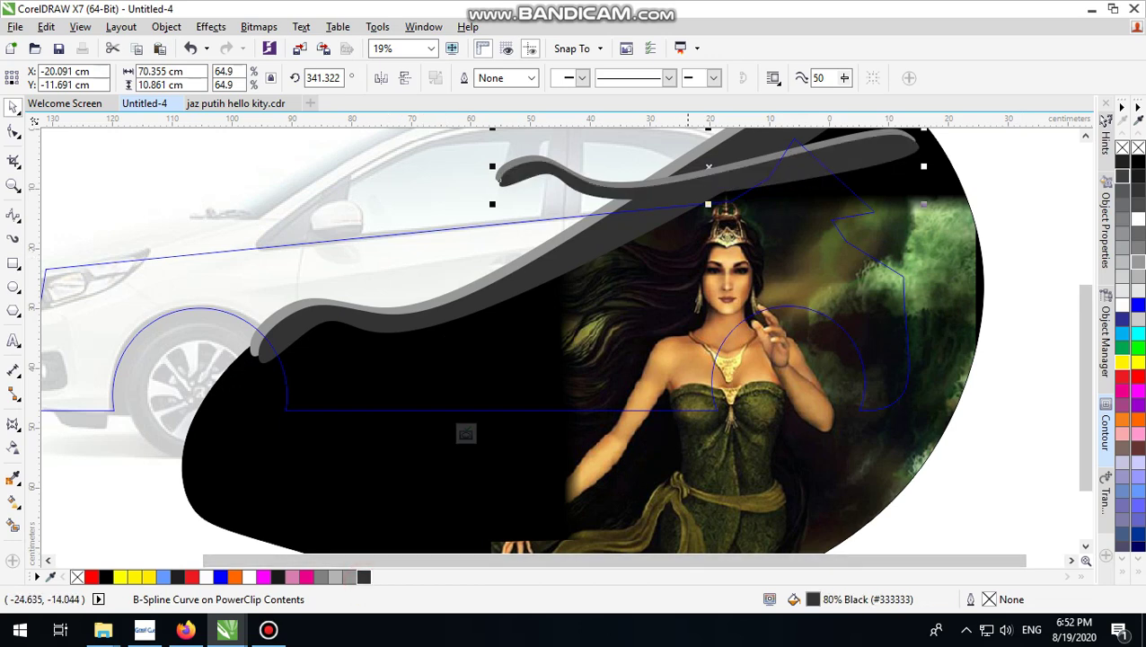
ctrl+click(1024, 224)
Examine the recolored bands on the car, both as a whole and close up.
scroll(693, 383, down, 1)
click(849, 295)
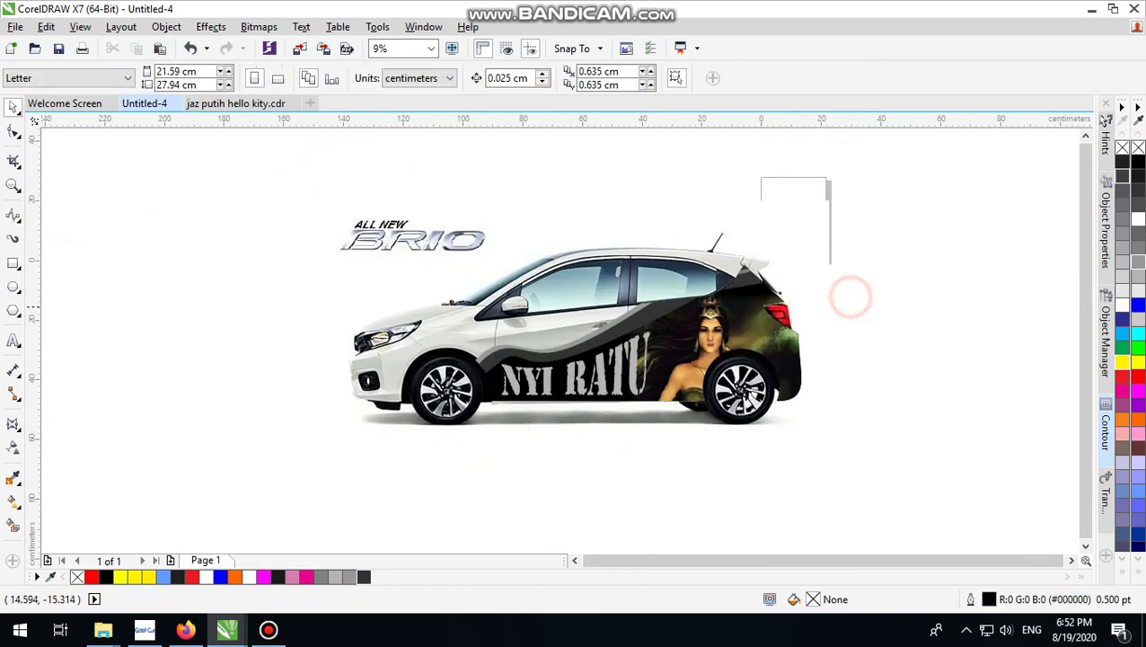
scroll(738, 305, up, 1)
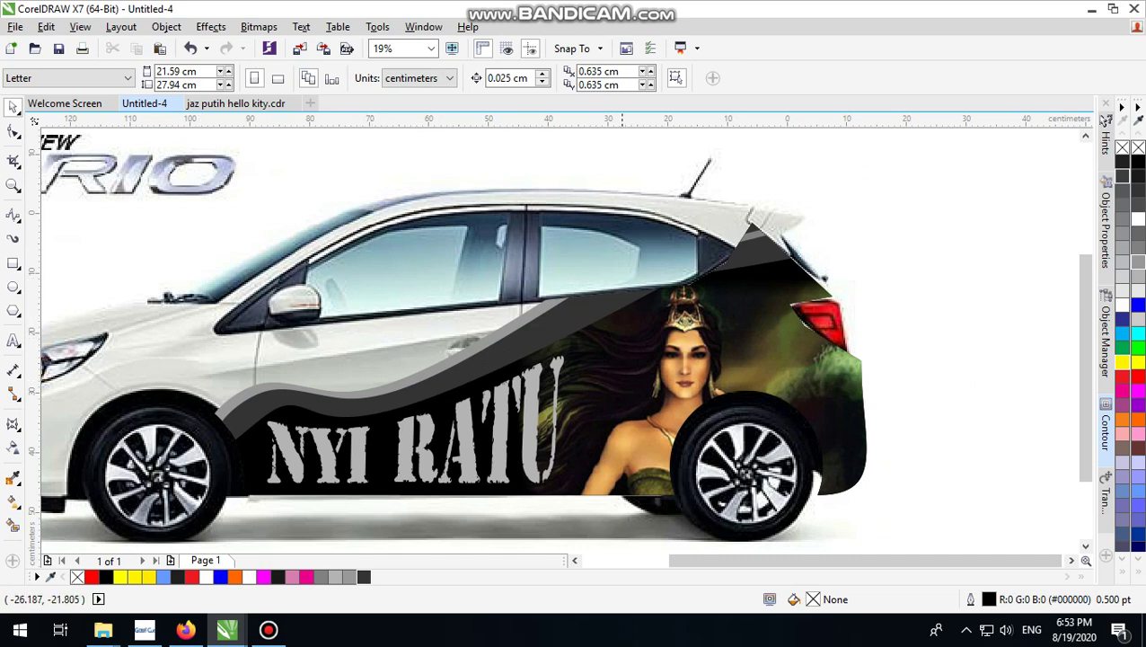
click(987, 261)
click(14, 216)
scroll(537, 402, down, 2)
click(780, 356)
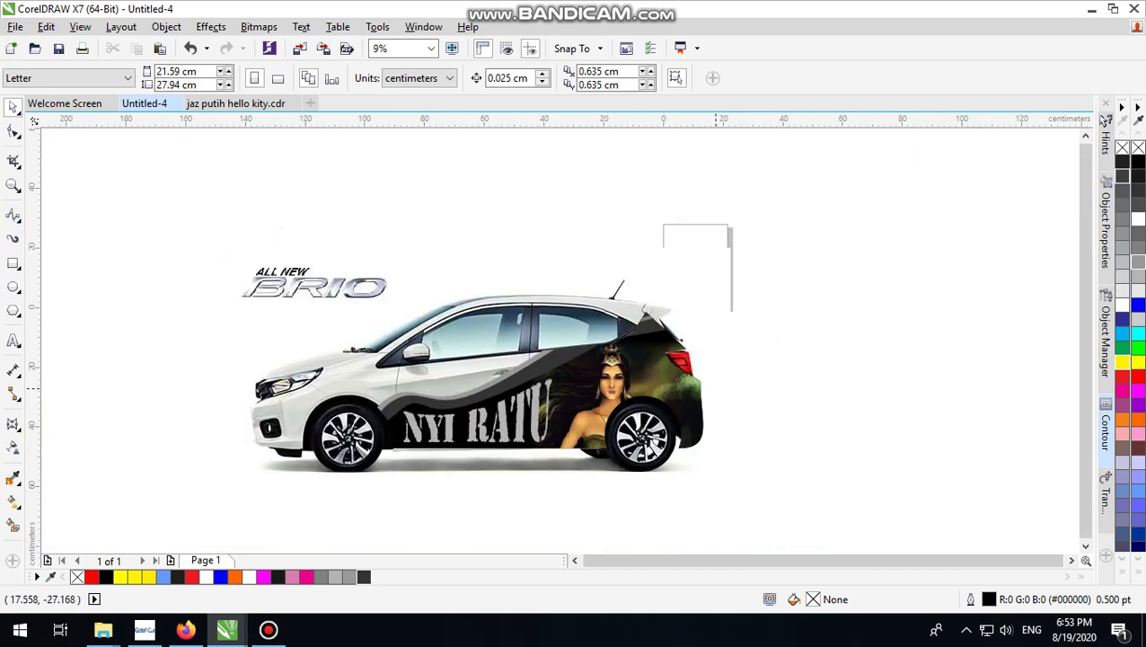
Reduce the NYI RATU text's height to 19.362 cm from its lower edge and move it slightly down on the black area.
scroll(494, 422, up, 2)
click(500, 405)
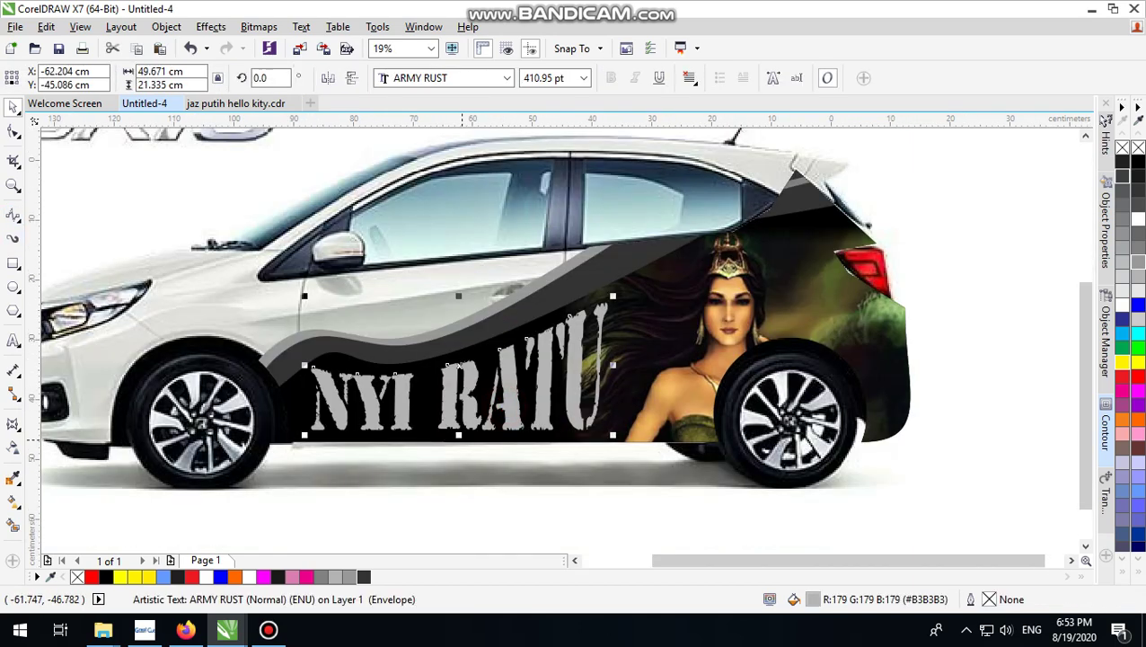
drag(459, 436, 459, 424)
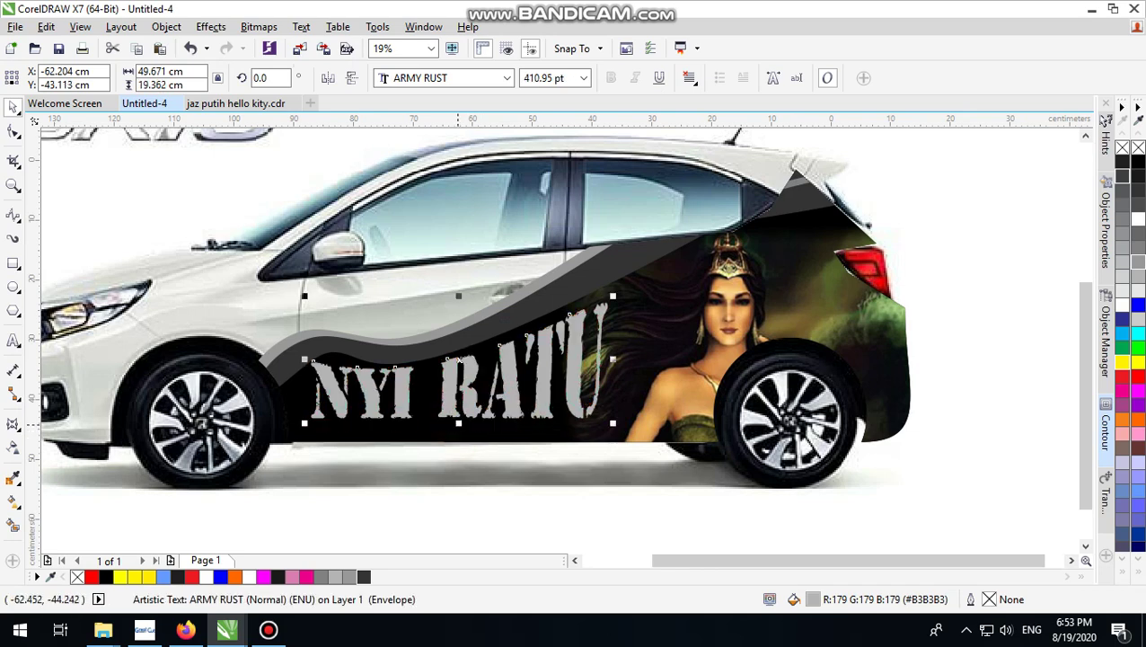
drag(459, 370, 459, 379)
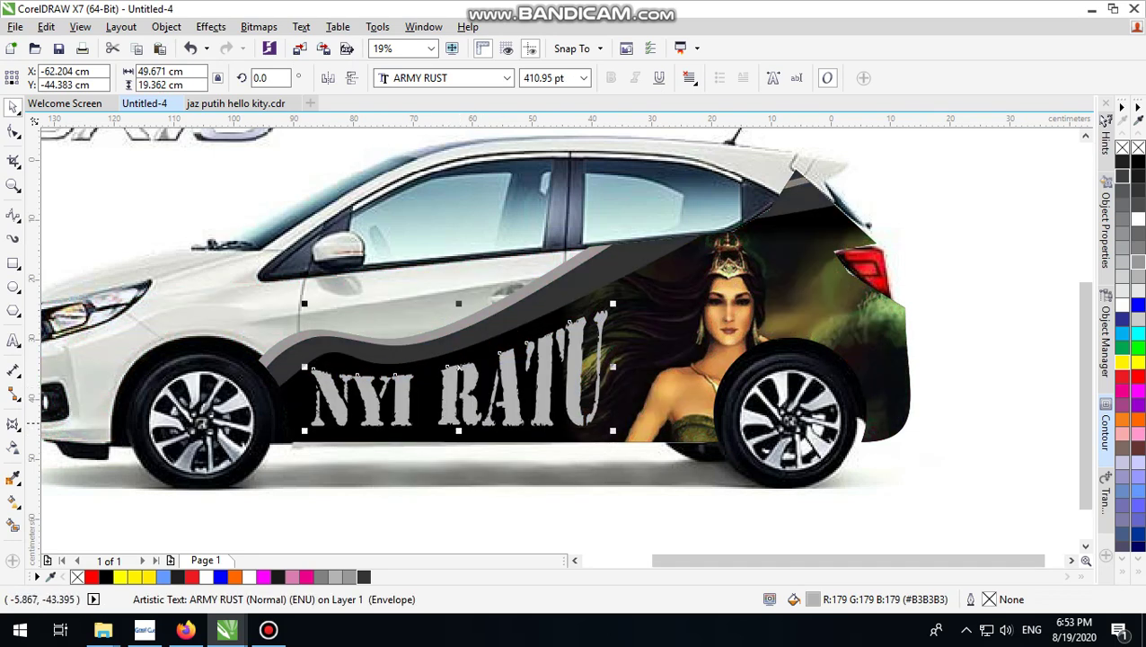
click(988, 282)
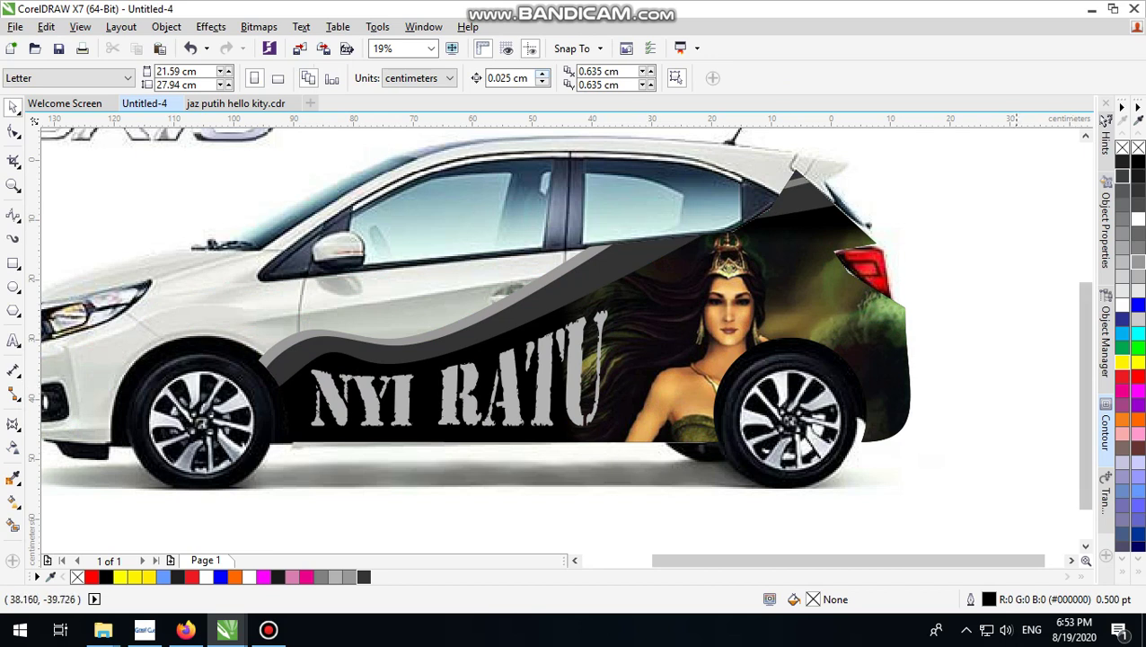
click(1005, 322)
Reshape the livery's clipping outline at the rear bumper, bending its rear edge and adjusting the lower node's curve handle.
click(9, 124)
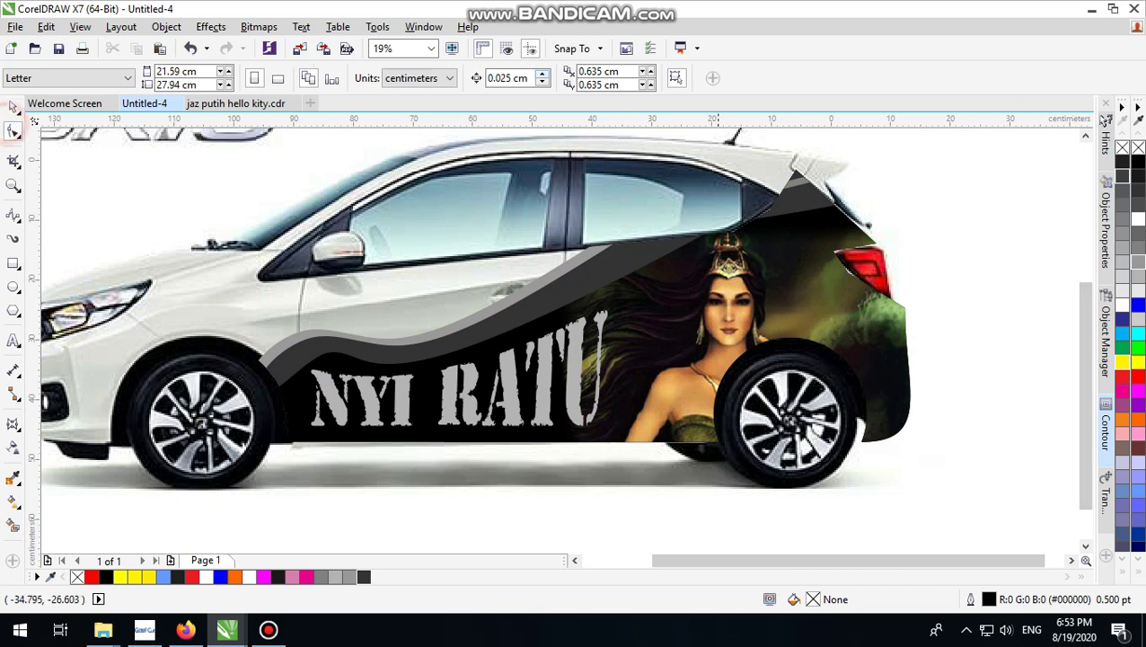
click(13, 131)
click(876, 335)
drag(901, 354, 908, 357)
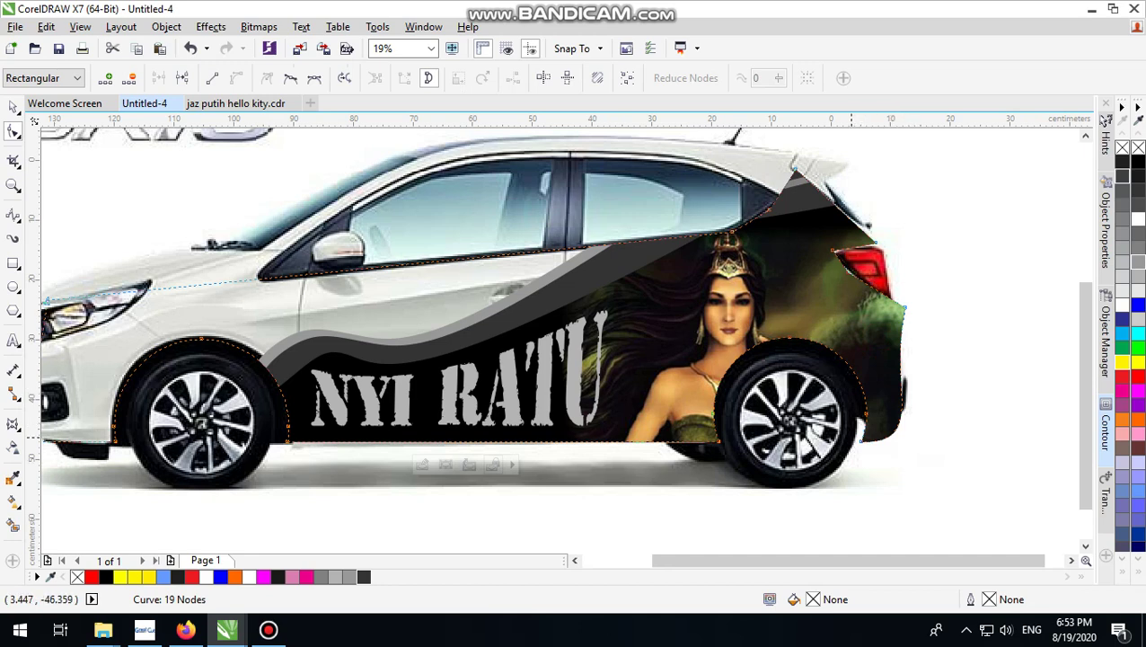
click(861, 441)
drag(928, 444, 939, 428)
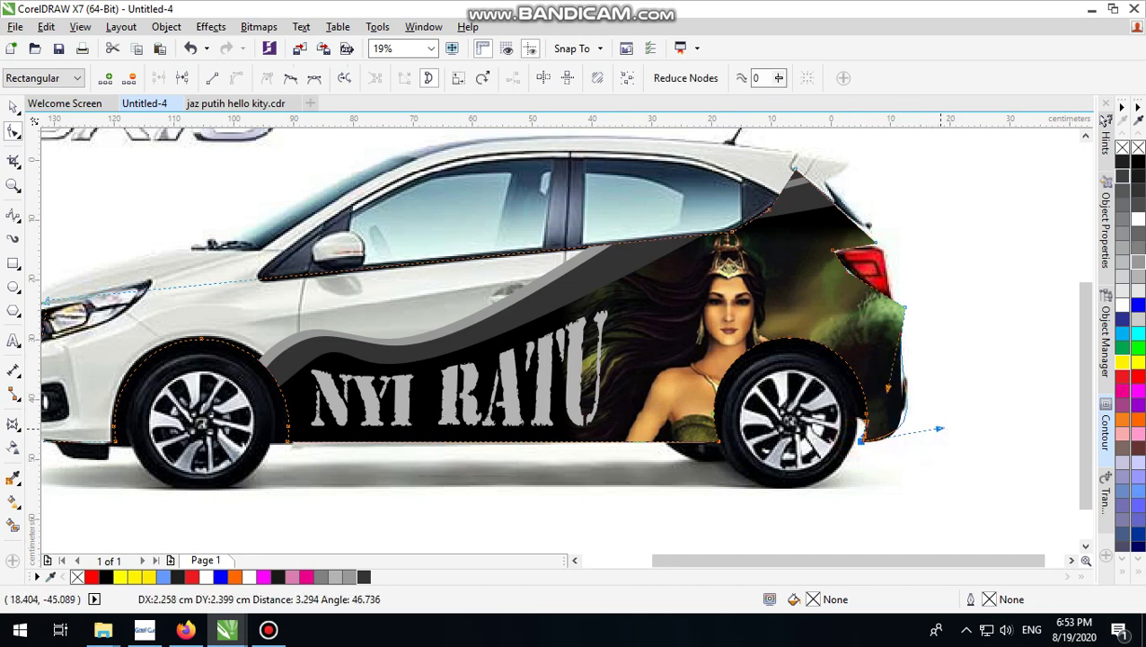
click(979, 356)
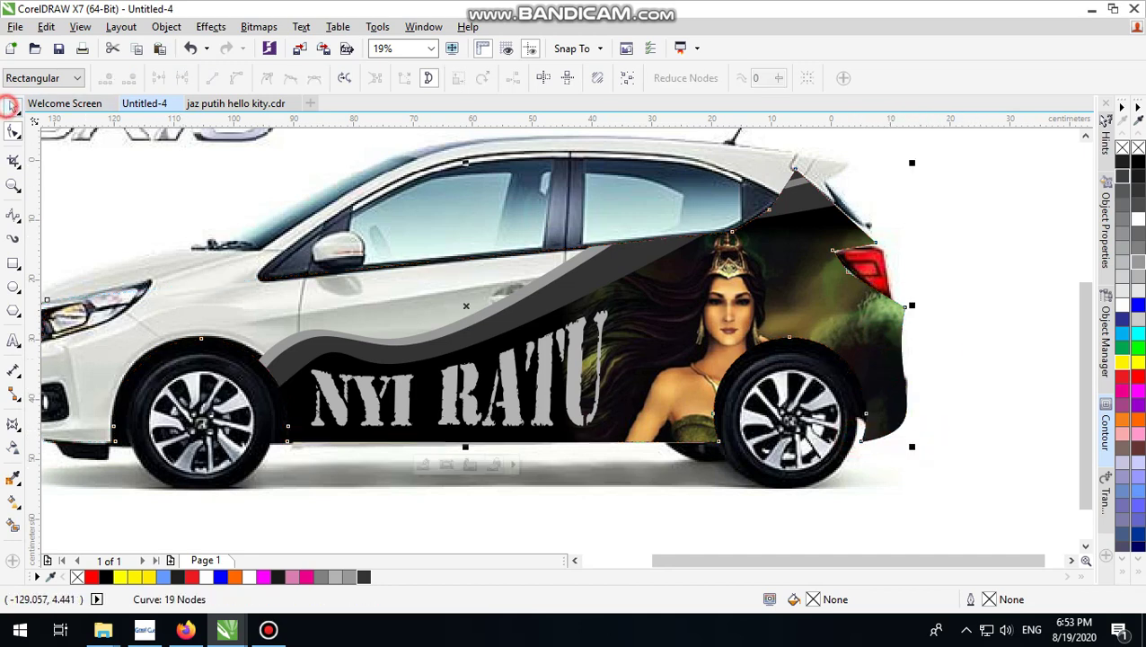
click(14, 106)
click(950, 235)
Examine the complete car livery, including the reshaped rear bumper edge.
scroll(688, 390, down, 1)
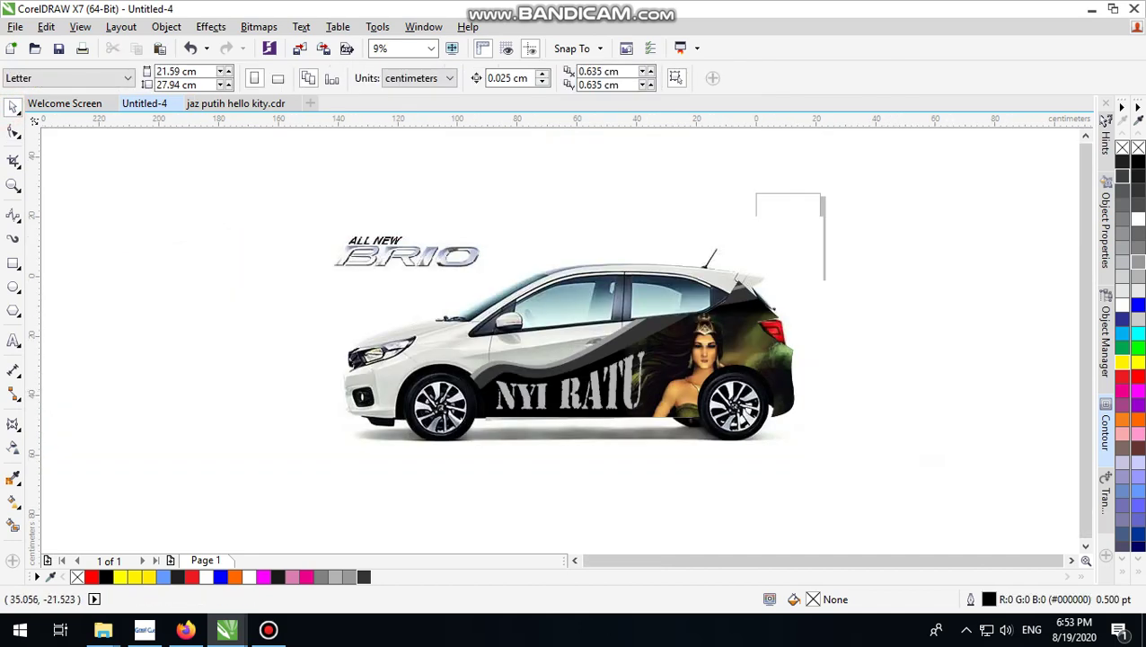
click(906, 299)
scroll(789, 347, up, 1)
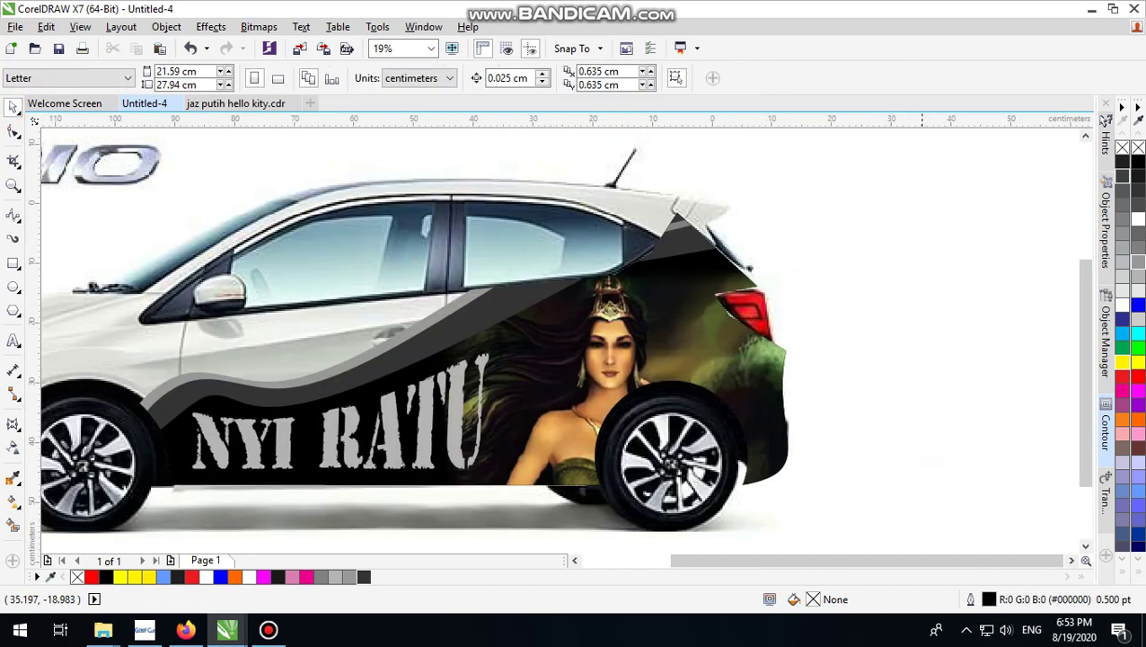
scroll(903, 305, down, 1)
scroll(560, 325, up, 1)
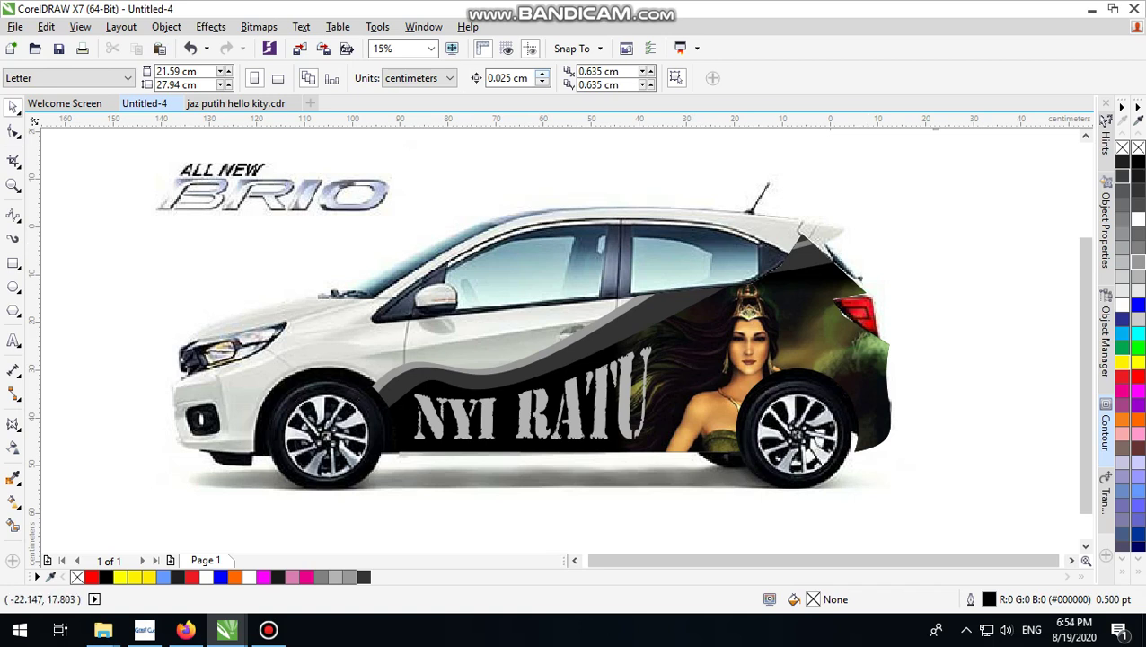
mouse_move(724, 11)
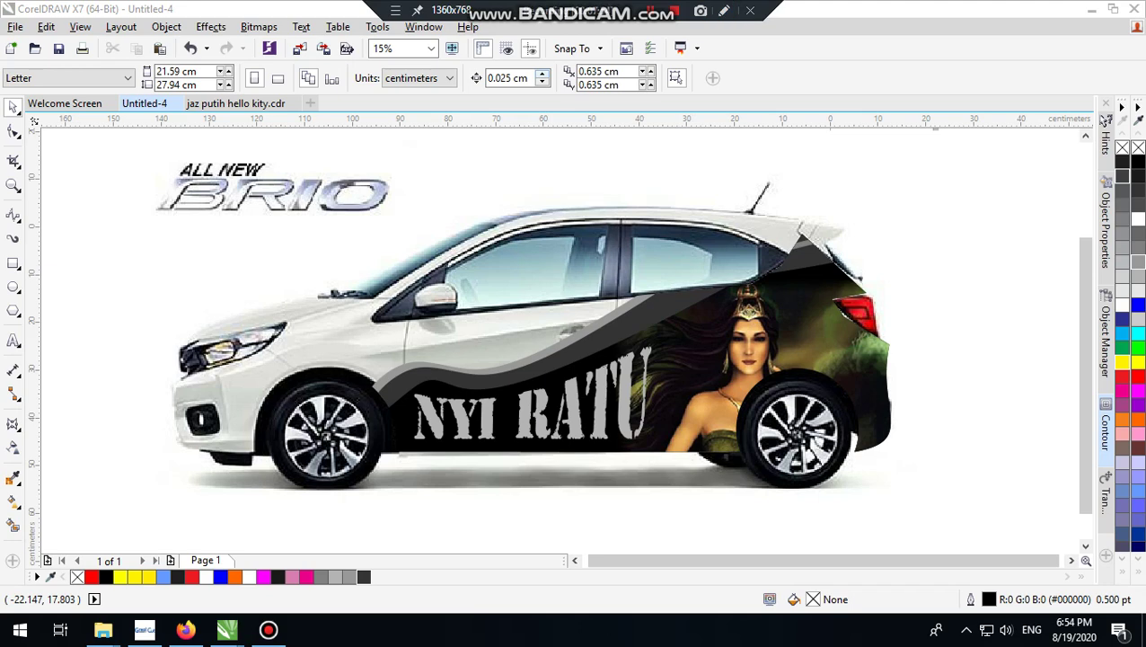